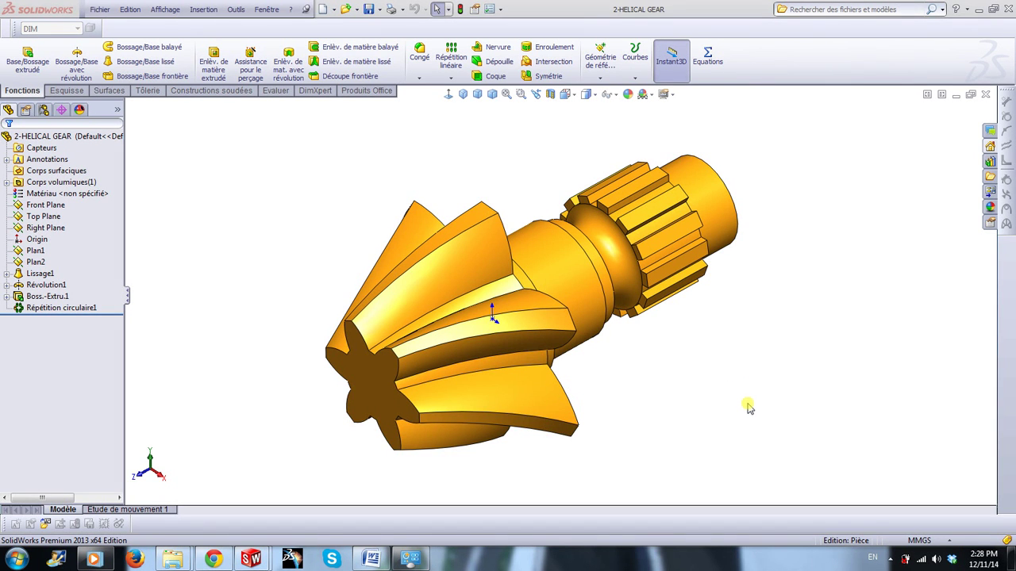
Create a new part from the PRT MM millimetre template.
mouse_move(747, 407)
middle_mouse_down()
mouse_move(771, 374)
mouse_move(754, 381)
mouse_move(753, 405)
middle_mouse_up()
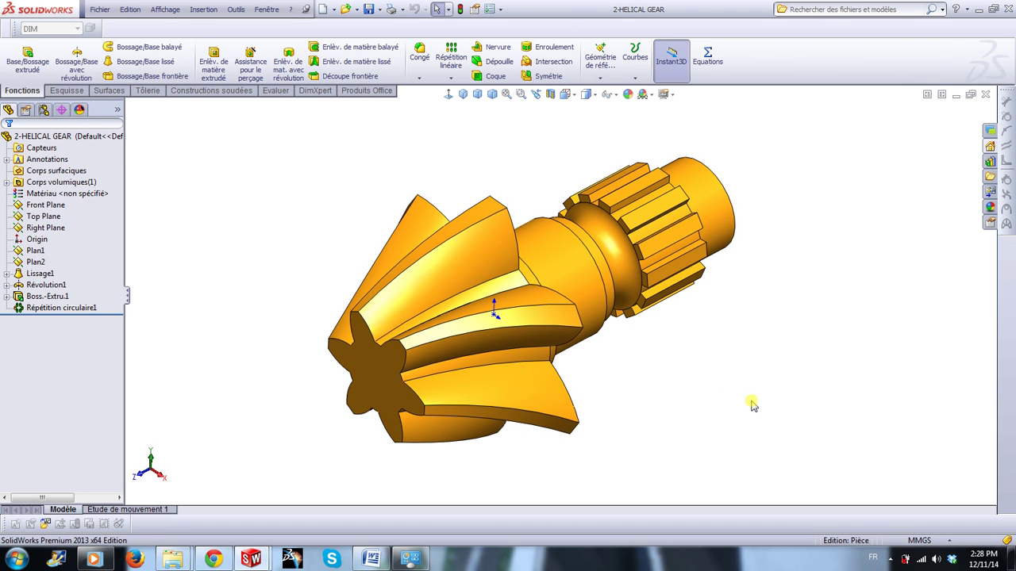
mouse_move(731, 405)
middle_mouse_down()
mouse_move(709, 419)
mouse_move(741, 389)
mouse_move(748, 399)
middle_mouse_up()
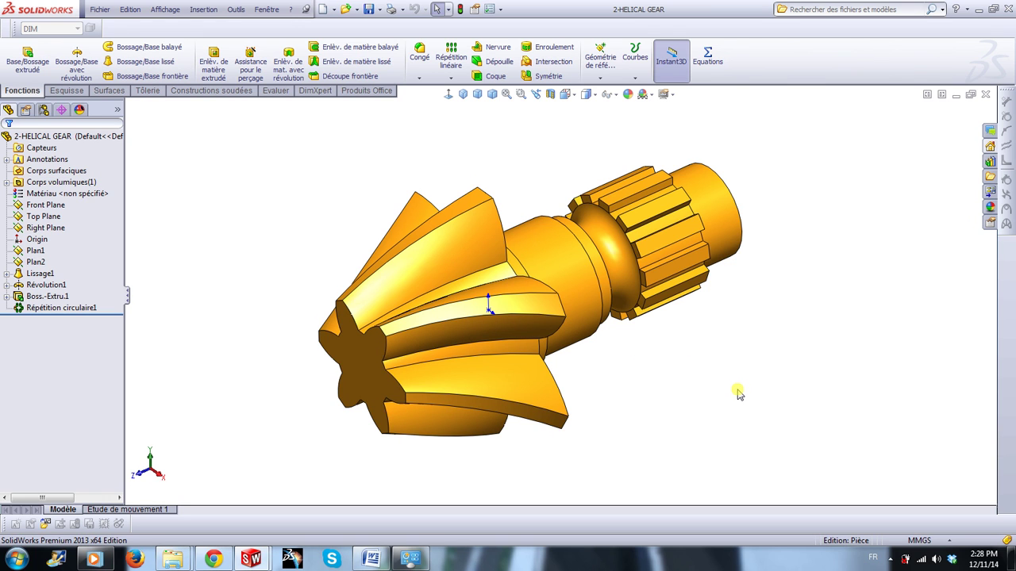
left_click(336, 13)
left_click(349, 24)
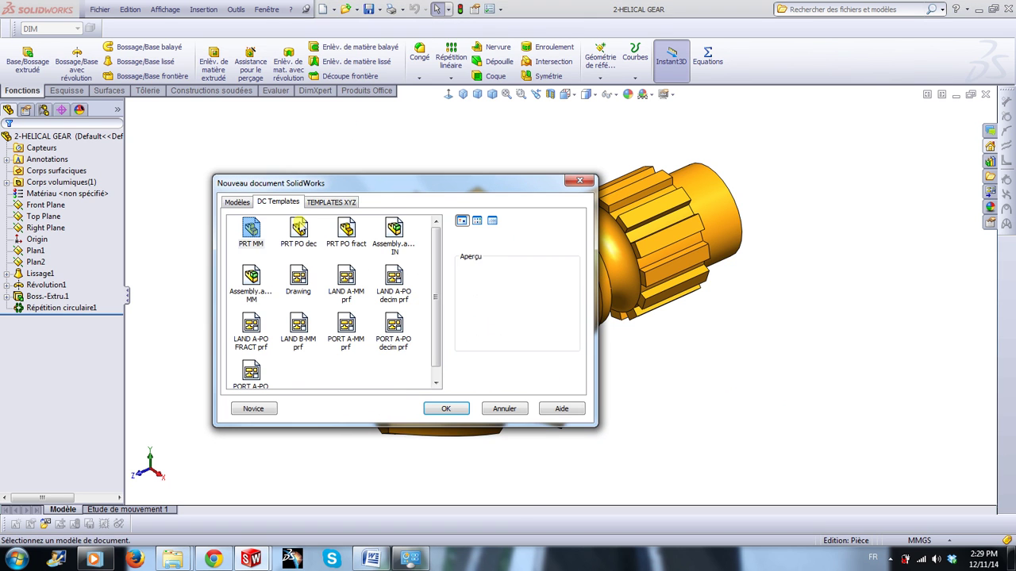
left_click(250, 232)
double_click(251, 234)
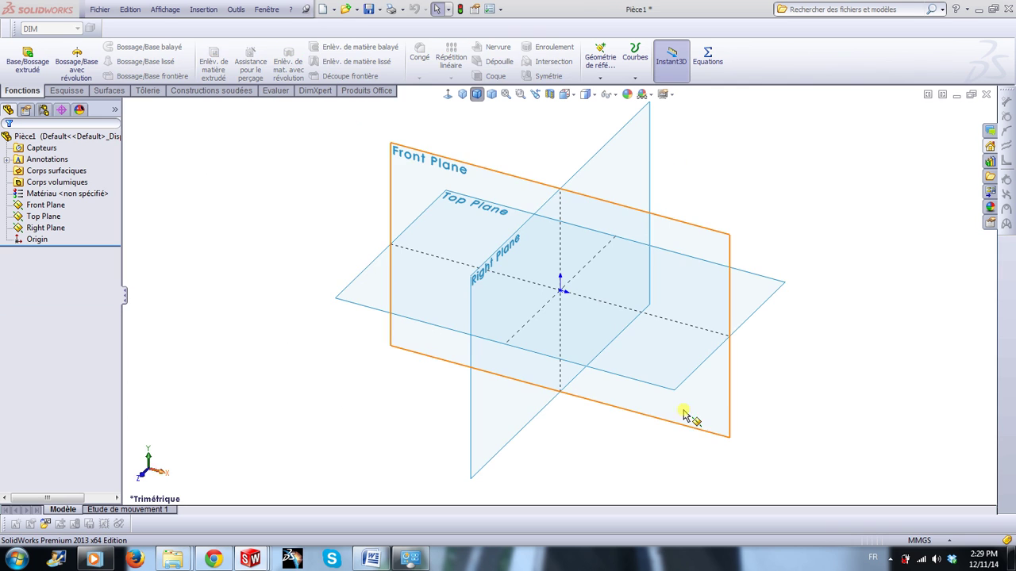
Start a sketch on the Front Plane and hide the Top and Right planes.
left_click(689, 224)
left_click(740, 188)
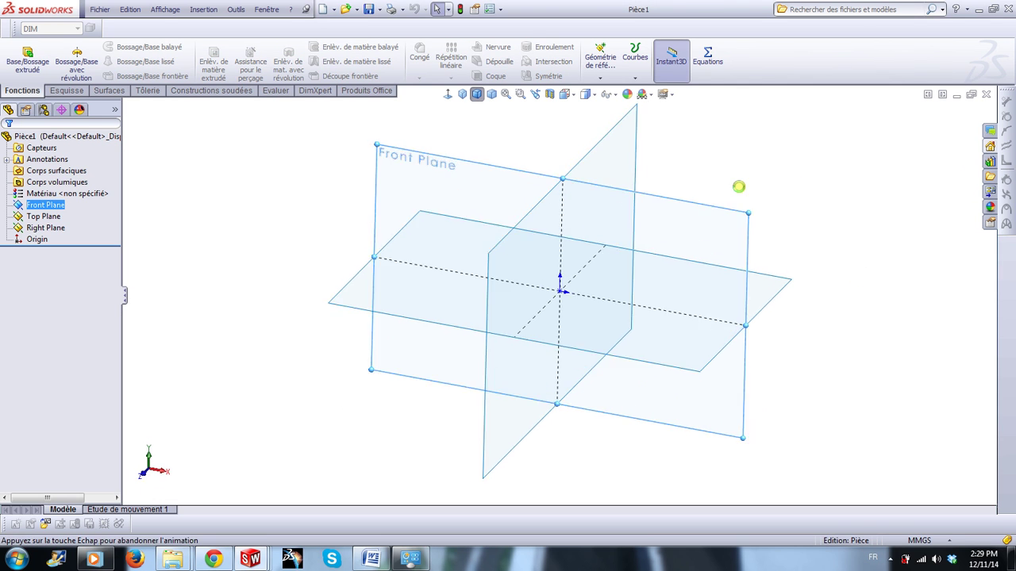
left_click(610, 95)
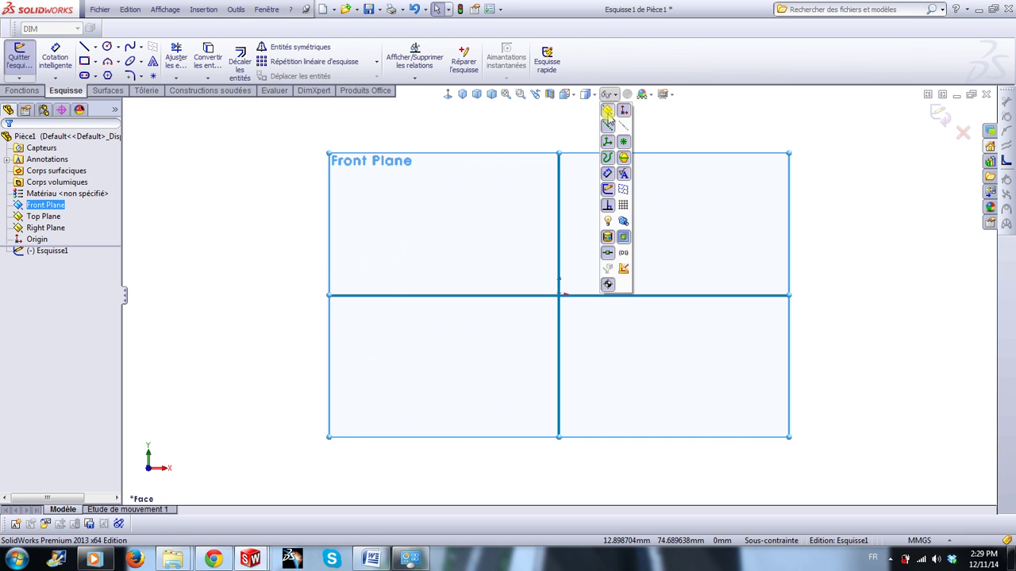
left_click(607, 109)
left_click(879, 333)
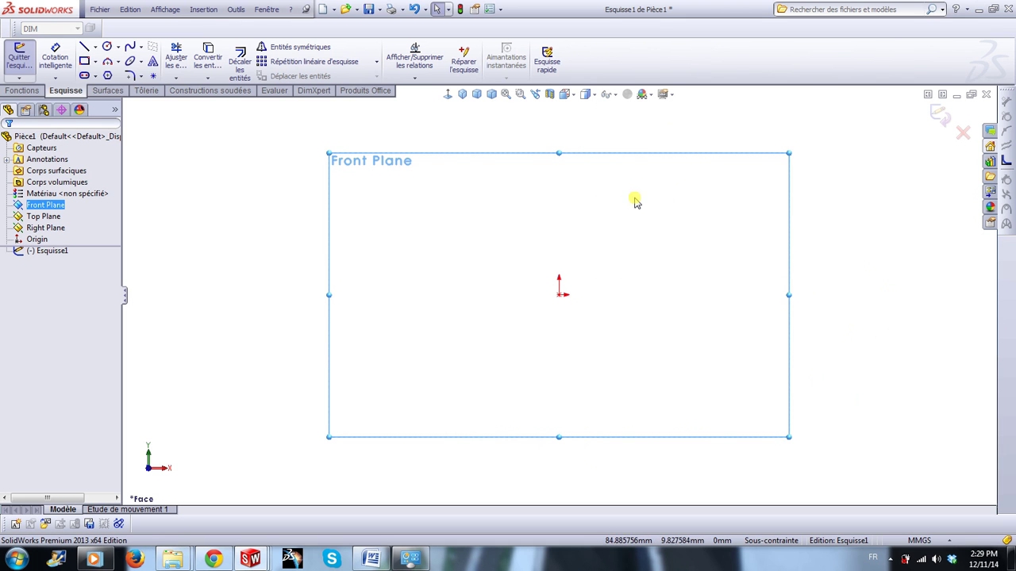
Draw a circle centred on the origin.
left_click(107, 48)
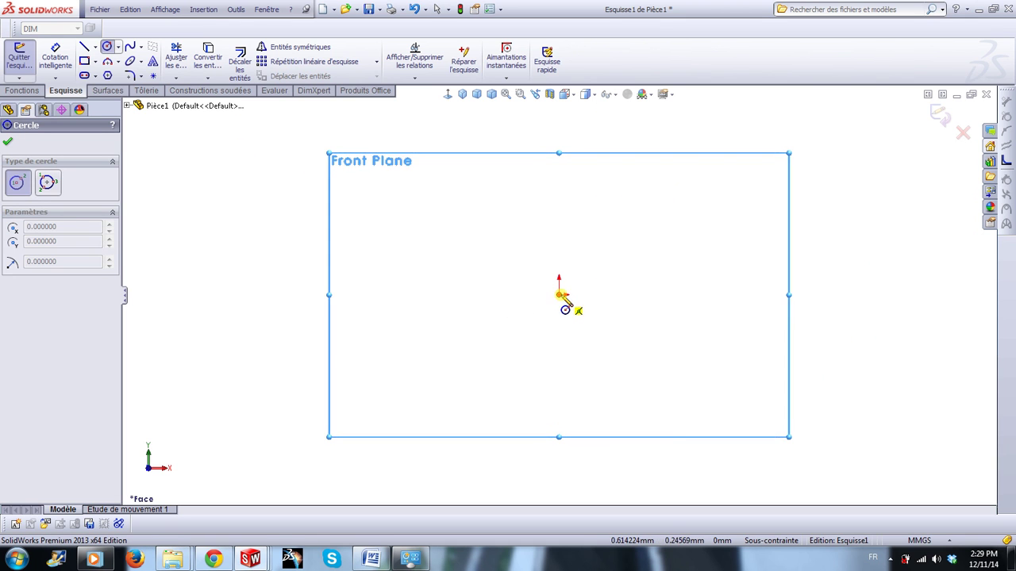
left_click(560, 293)
left_click(628, 224)
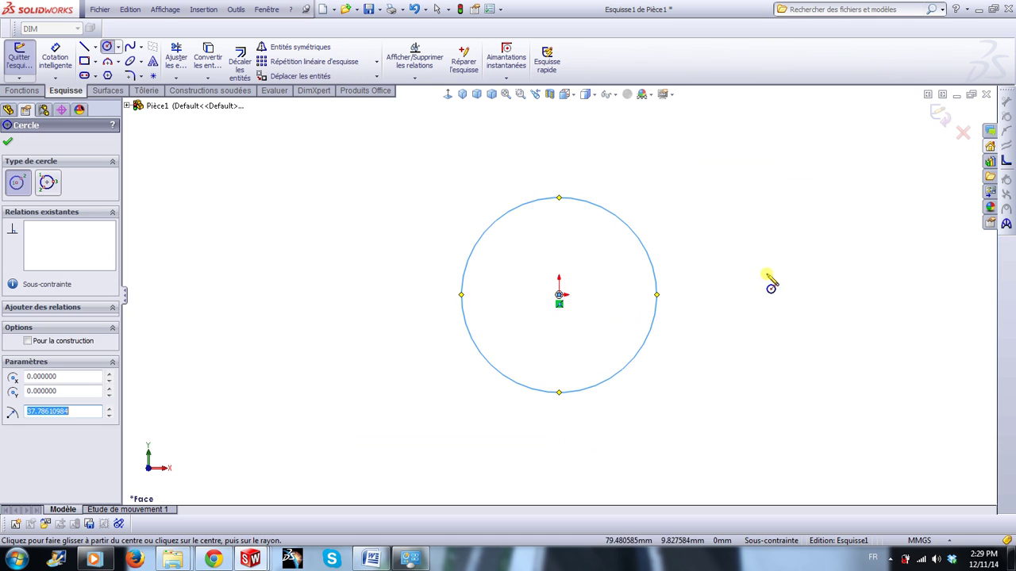
Dimension the circle's diameter to 100 mm.
right_click_drag(776, 284, 776, 203)
left_click(639, 358)
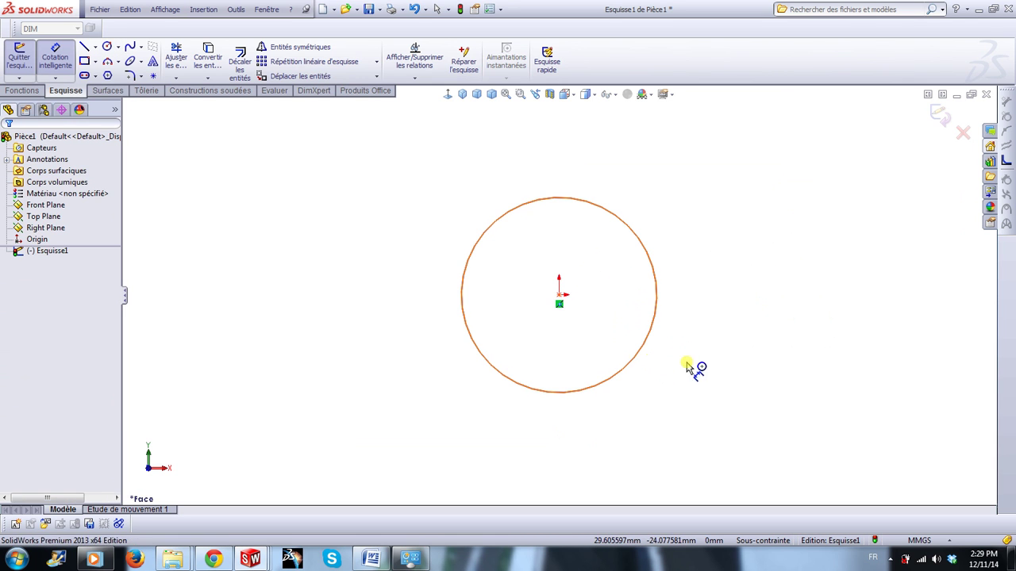
left_click(721, 412)
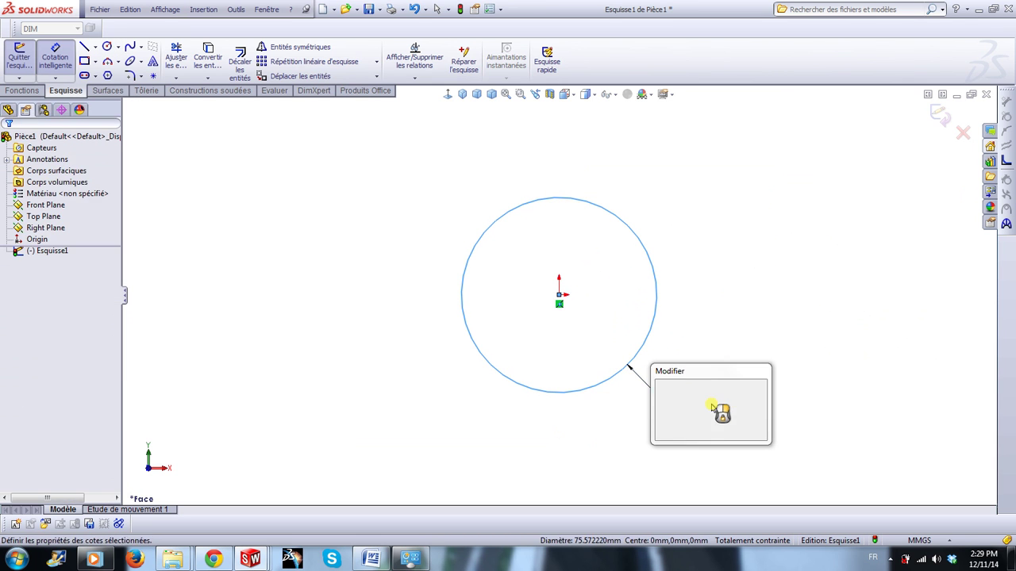
type("100")
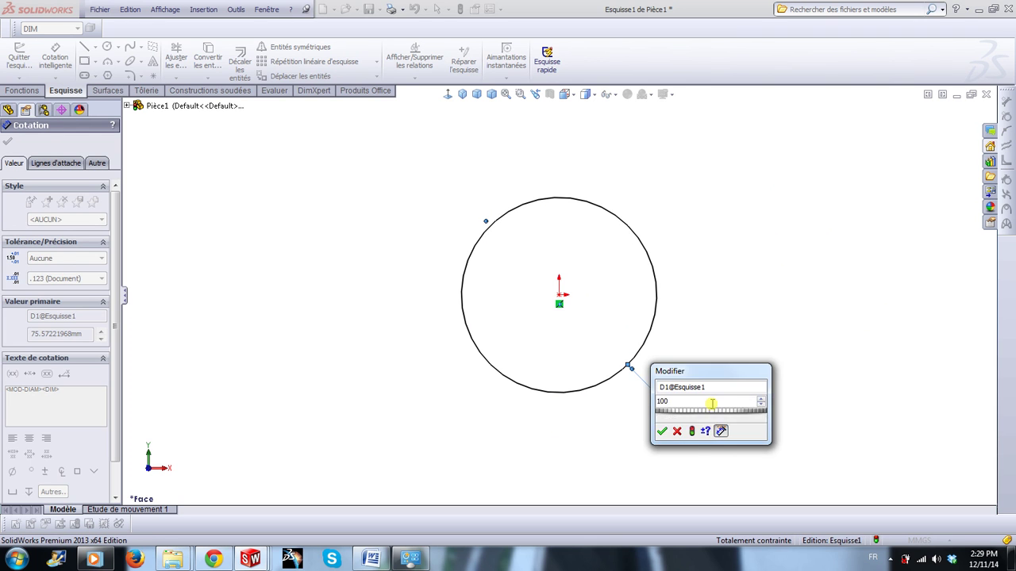
key("Return")
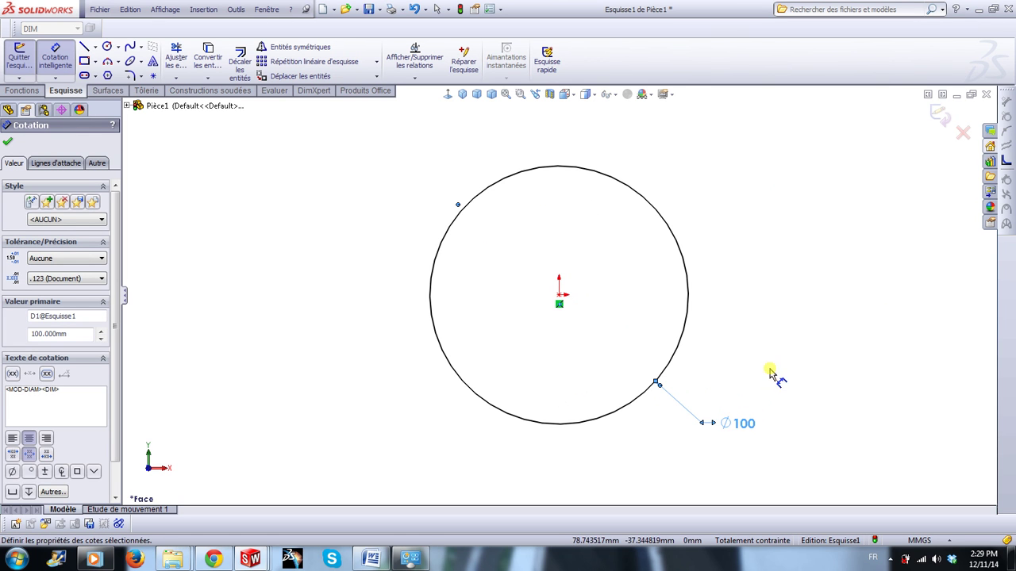
scroll(614, 297, "up", 2)
scroll(711, 232, "down", 2)
key("Escape")
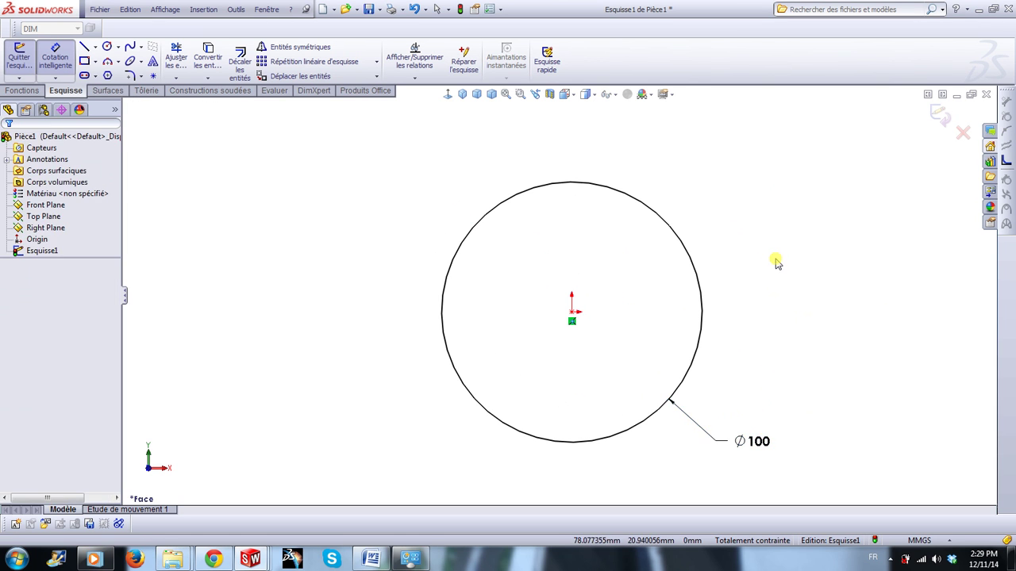
scroll(715, 262, "up", 2)
scroll(627, 257, "down", 1)
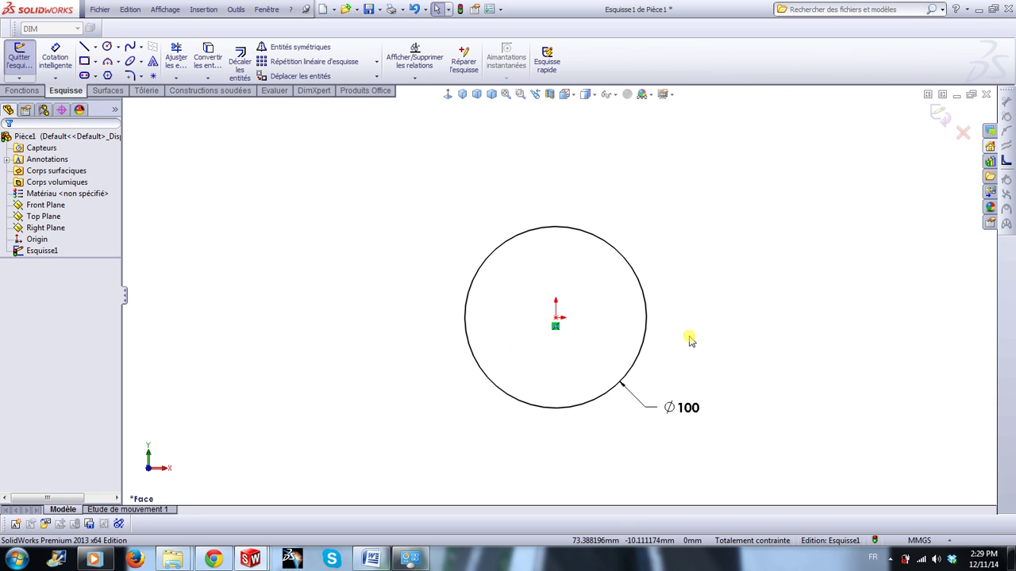
Draw a line from the circle's centre up past its edge and make it vertical.
left_click(85, 48)
left_click(555, 318)
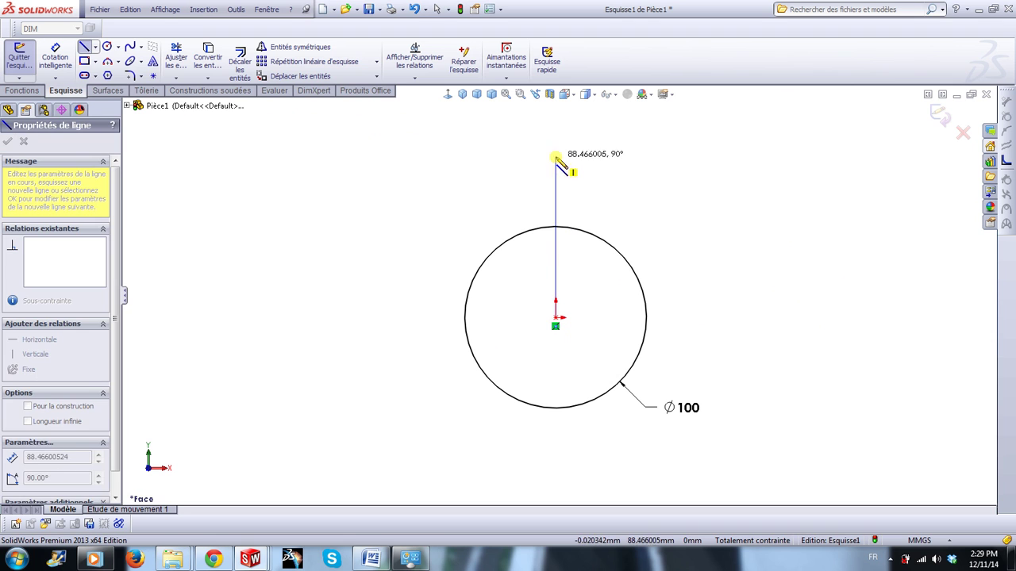
left_click(545, 192)
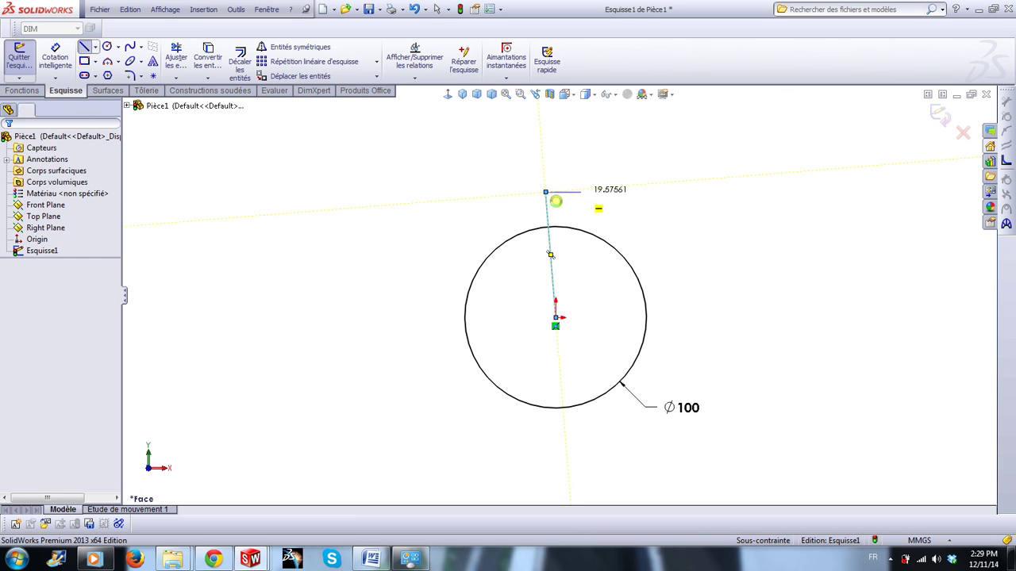
key("Escape")
left_click(547, 204)
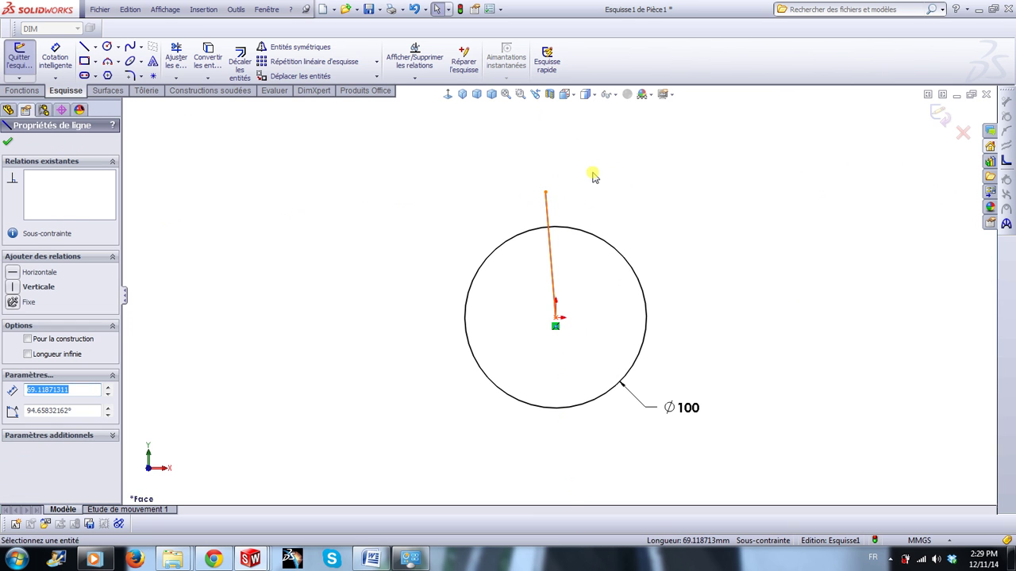
key("Escape")
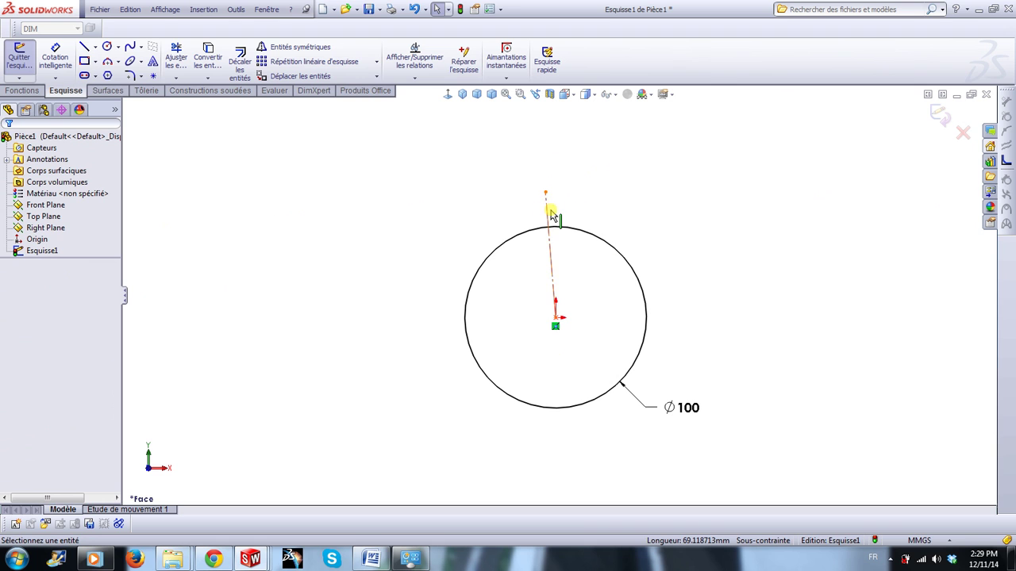
left_click(552, 215)
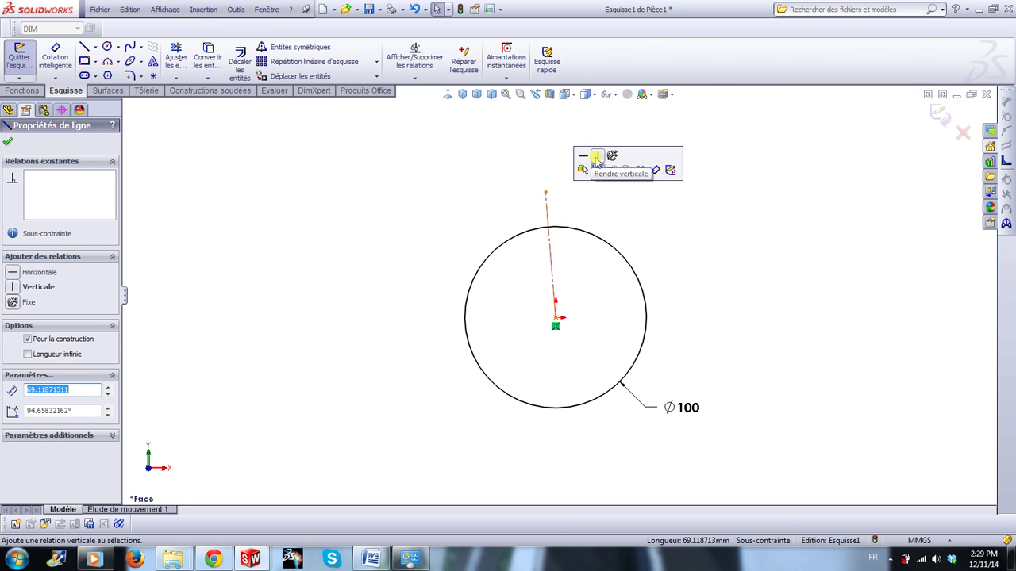
left_click(596, 158)
key("Escape")
Draw a short horizontal line from the vertical line's top end.
key("l")
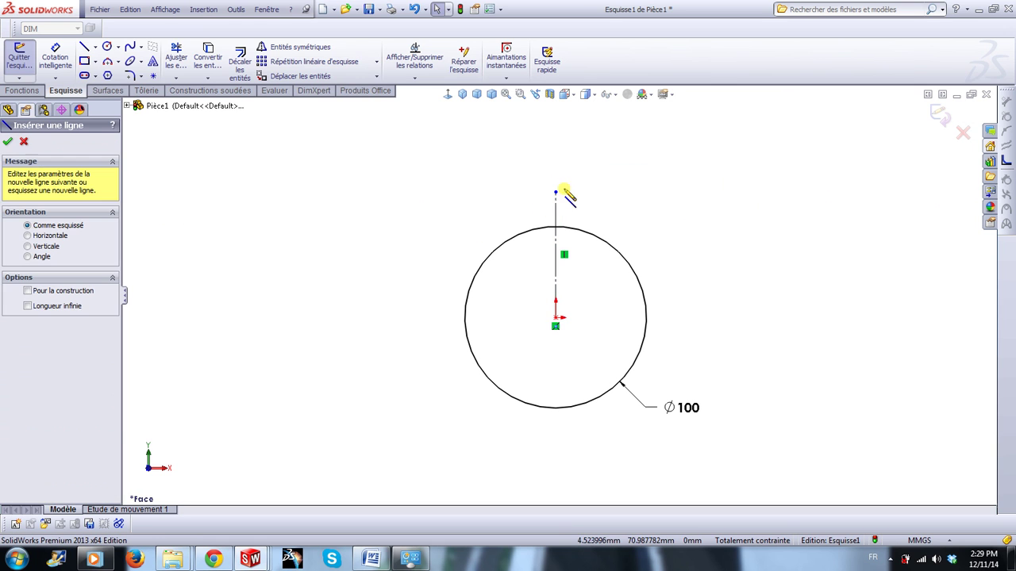
left_click(555, 192)
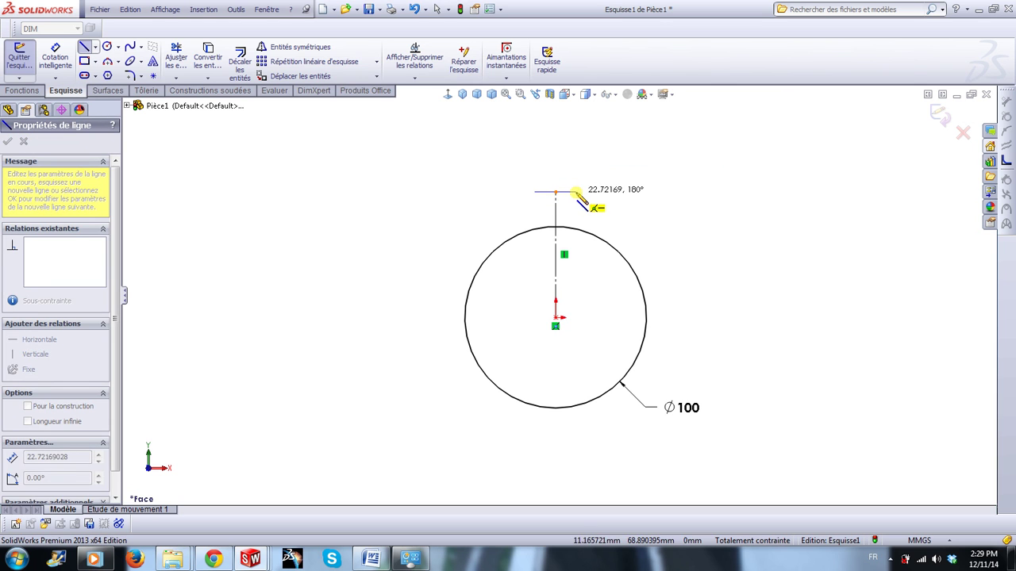
left_click(576, 192)
key("Escape")
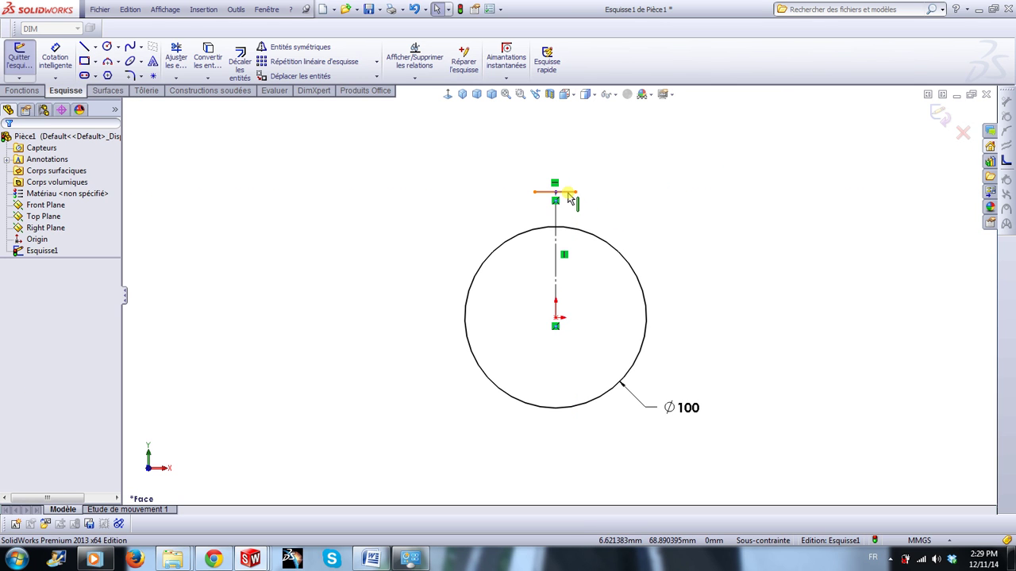
Make the cap line's midpoint coincident with the vertical line's top and raise it higher.
left_click(569, 199)
right_click(569, 199)
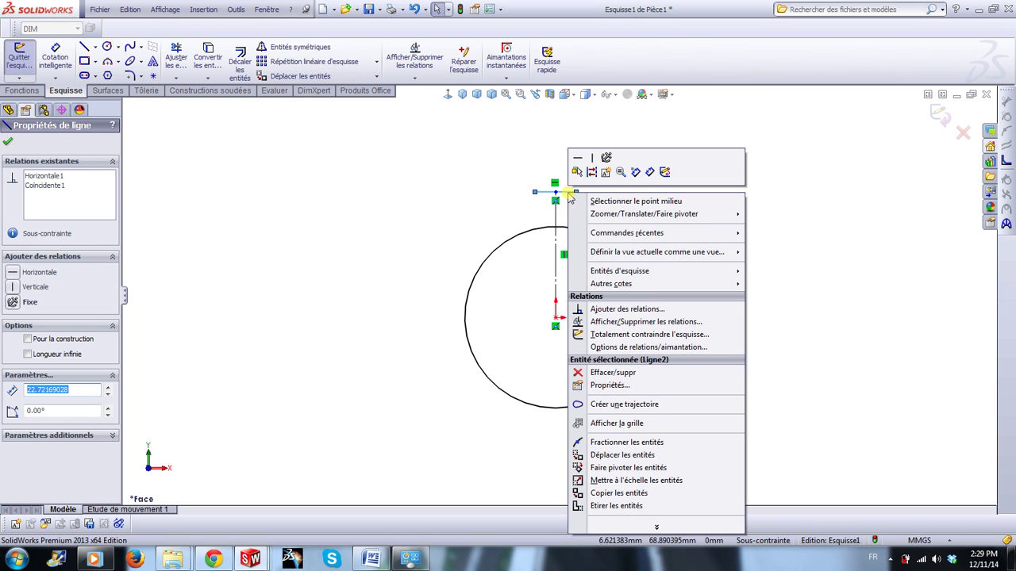
left_click(644, 205)
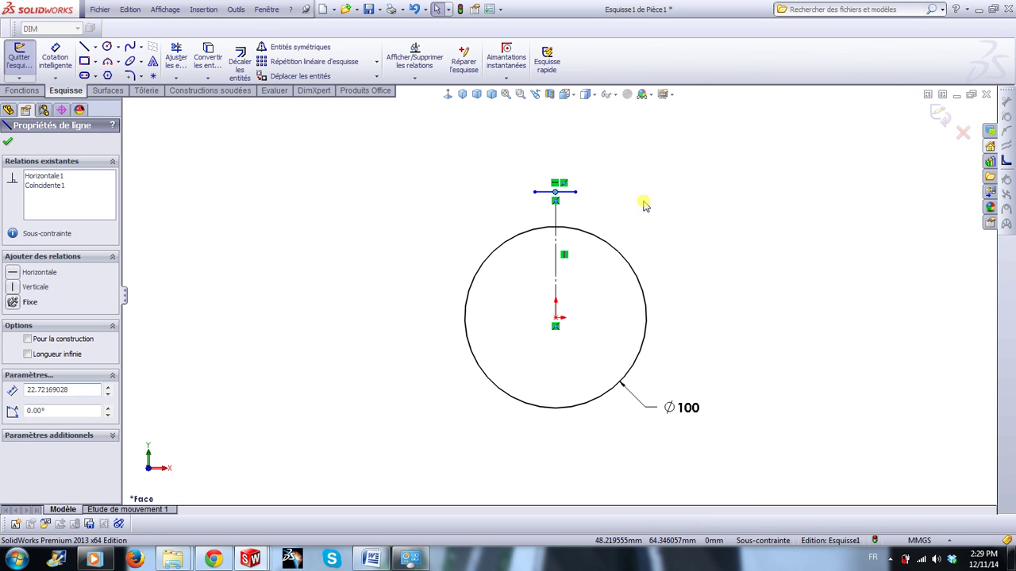
left_click(556, 199)
left_click(556, 192, "ctrl")
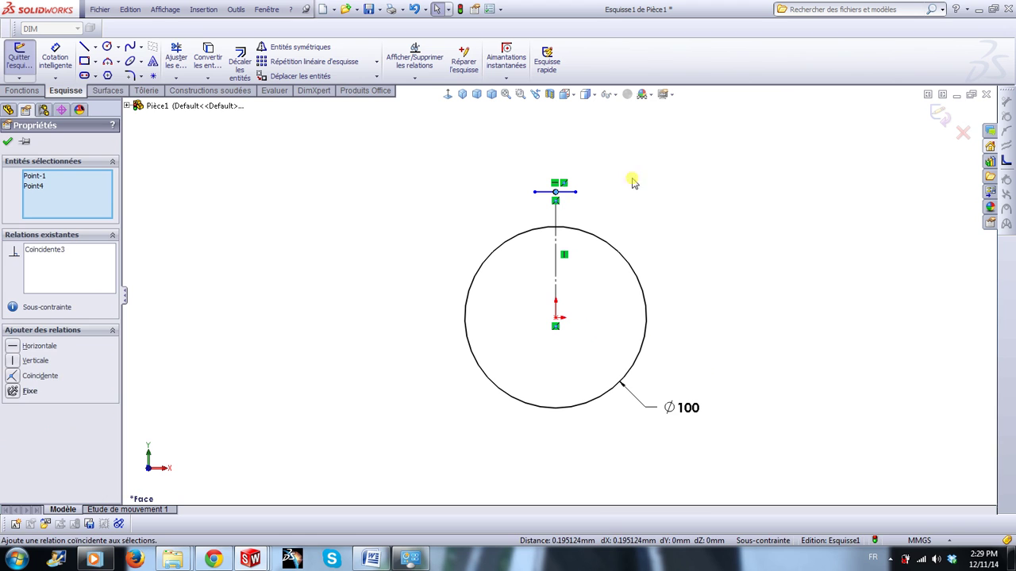
key("Escape")
left_click_drag(629, 196, 583, 203)
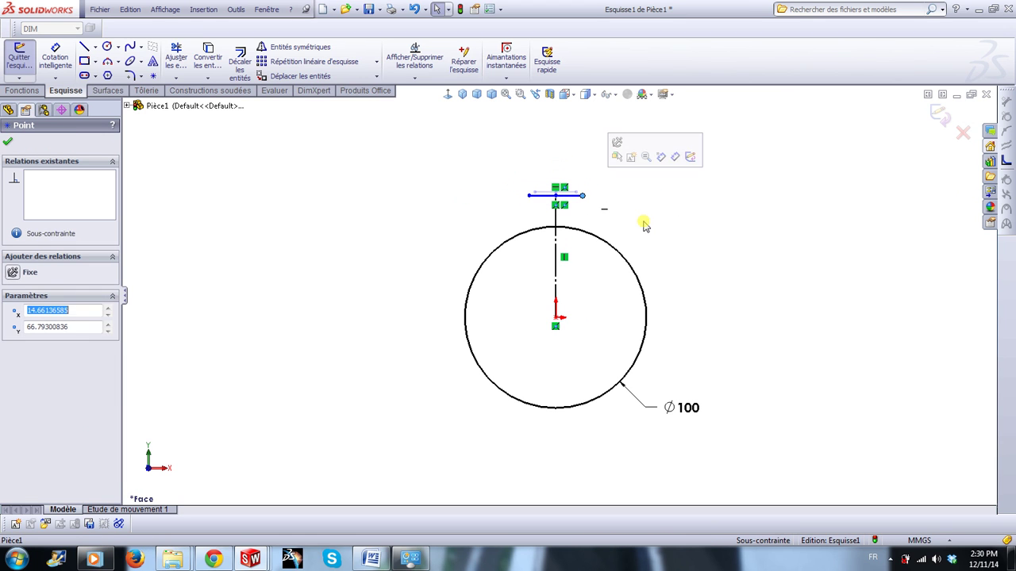
left_click(648, 229)
left_click_drag(572, 202, 574, 164)
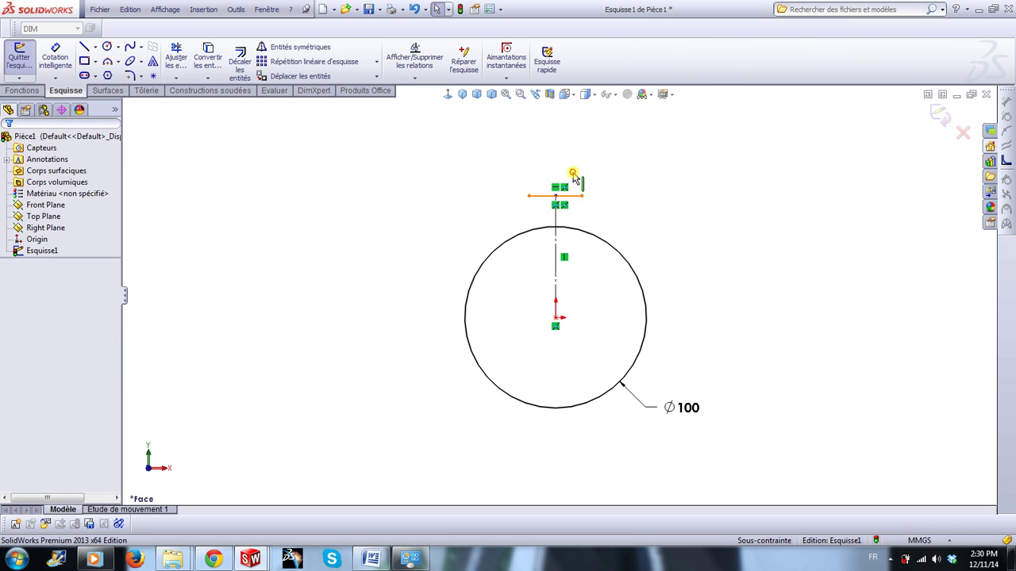
left_click(660, 220)
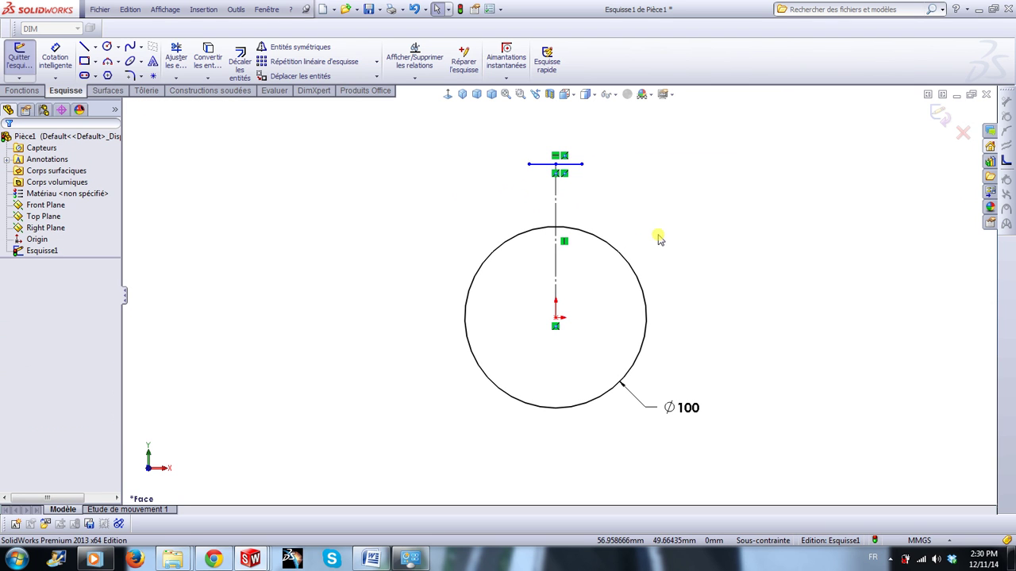
Dimension the horizontal cap line to 15 mm long.
right_click_drag(730, 224, 729, 163)
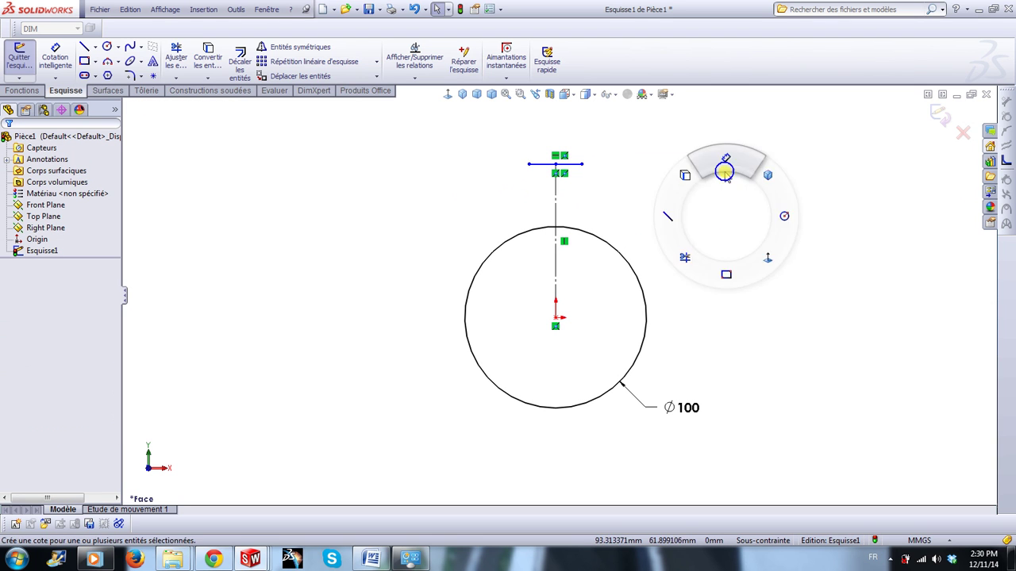
left_click(574, 166)
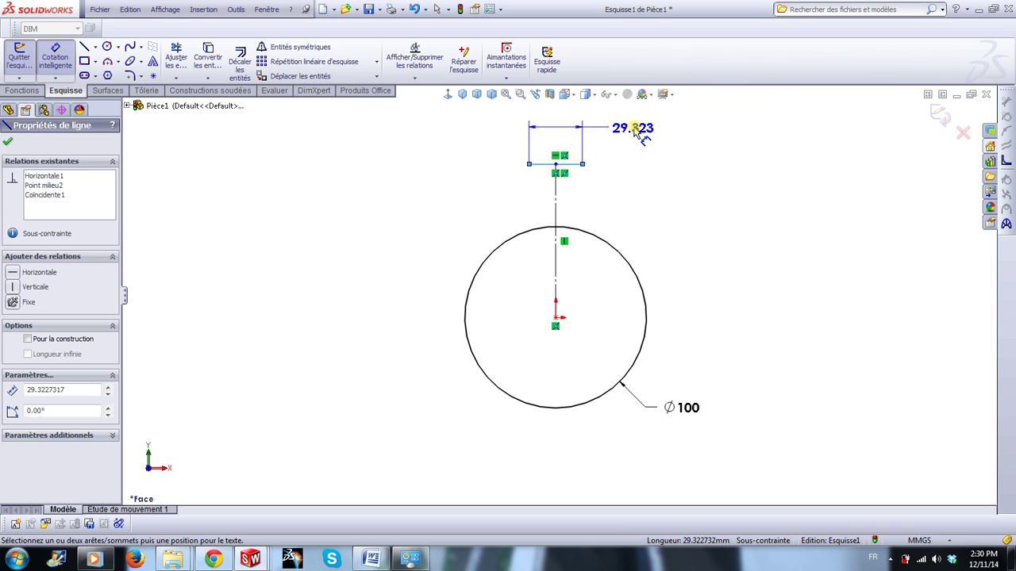
left_click(637, 133)
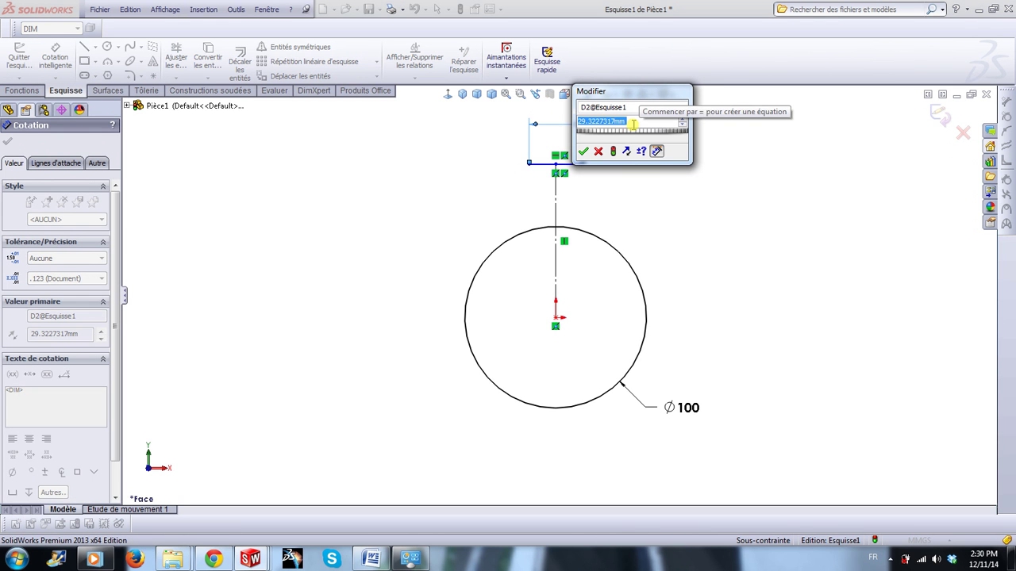
type("15")
key("Return")
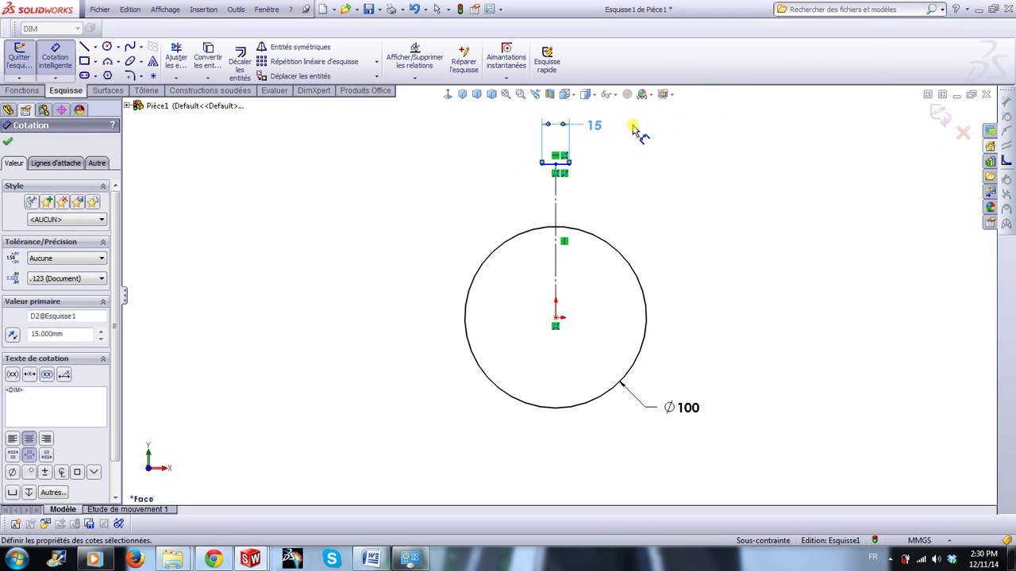
scroll(612, 218, "down", 1)
key("Escape")
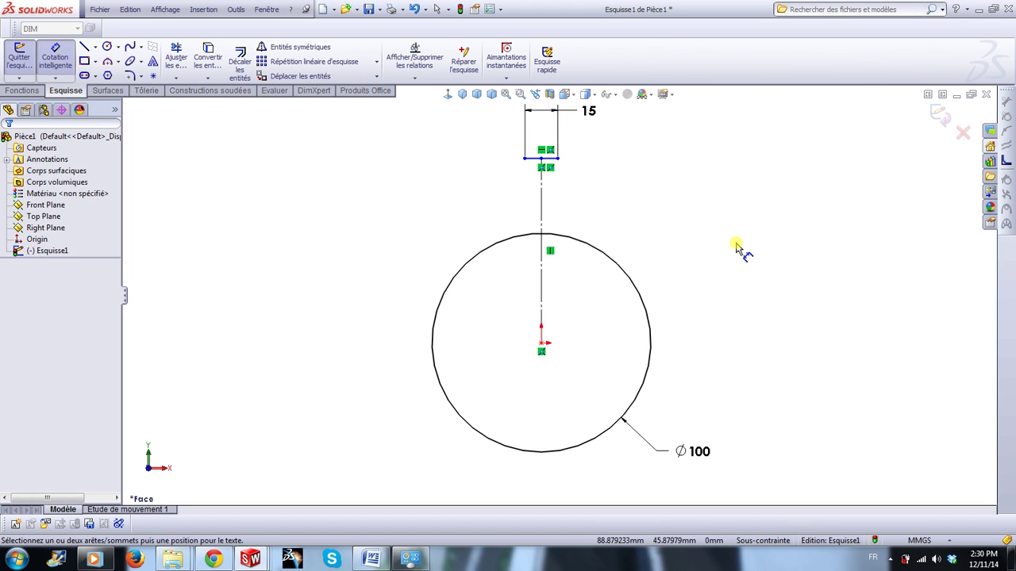
Draw two 3-point arcs from the cap line's ends down to the circle.
left_click(108, 63)
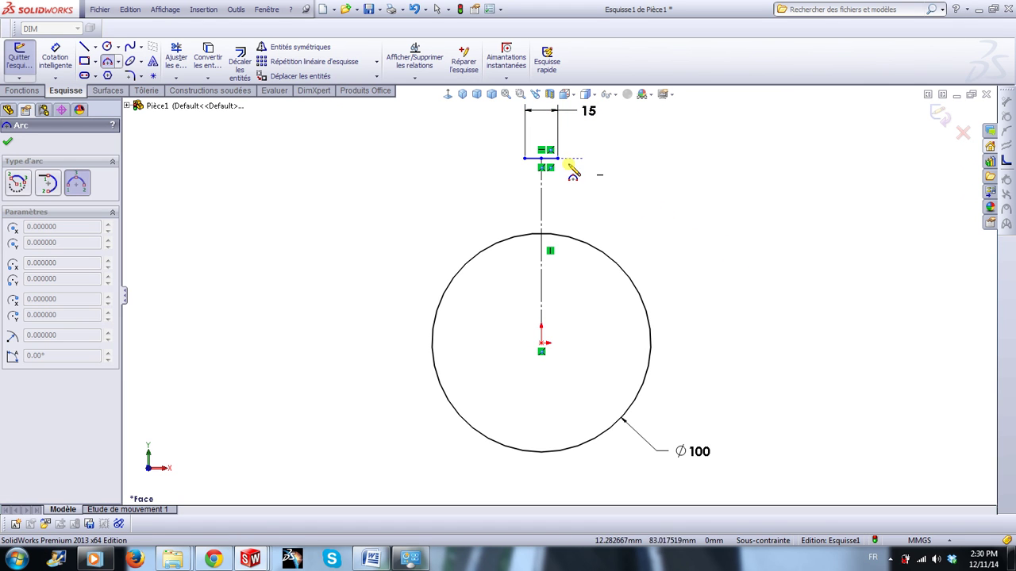
left_click(541, 158)
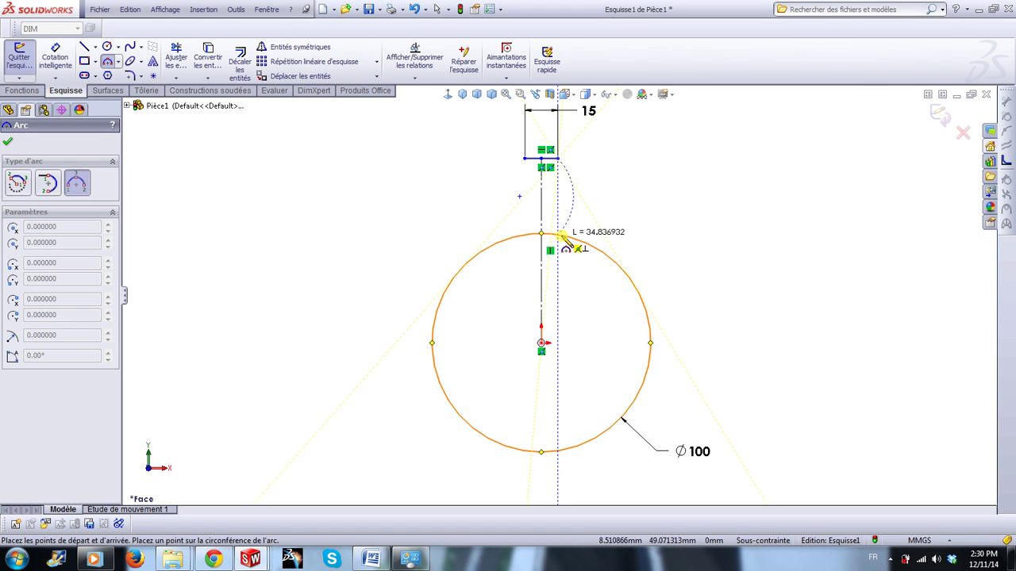
left_click(562, 234)
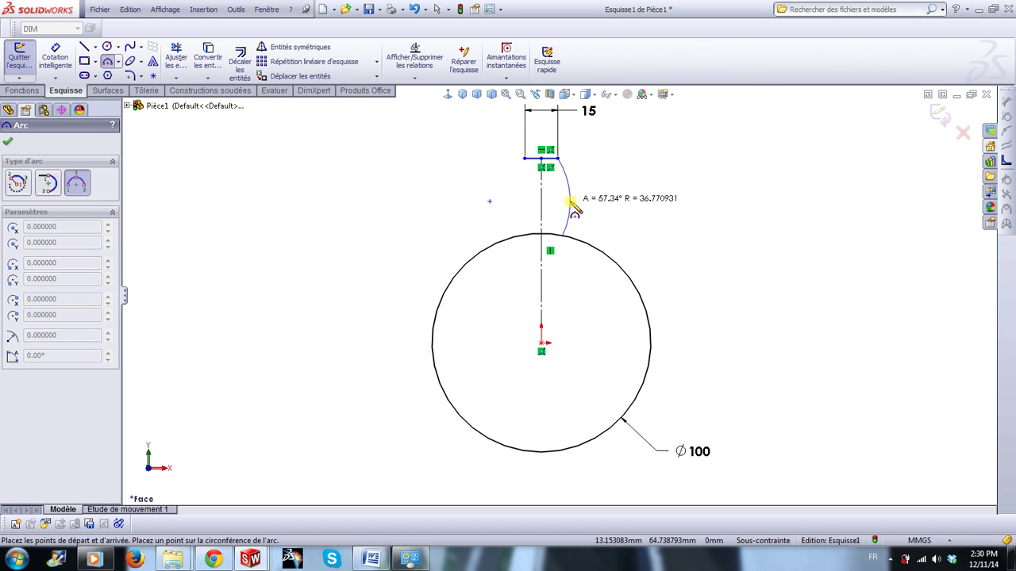
left_click(571, 199)
left_click(523, 159)
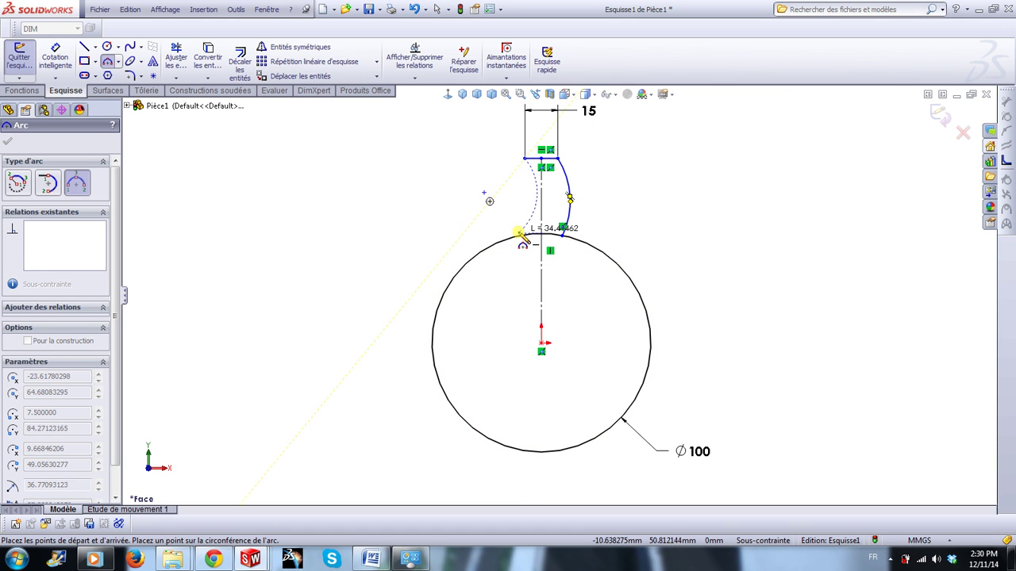
left_click(520, 230)
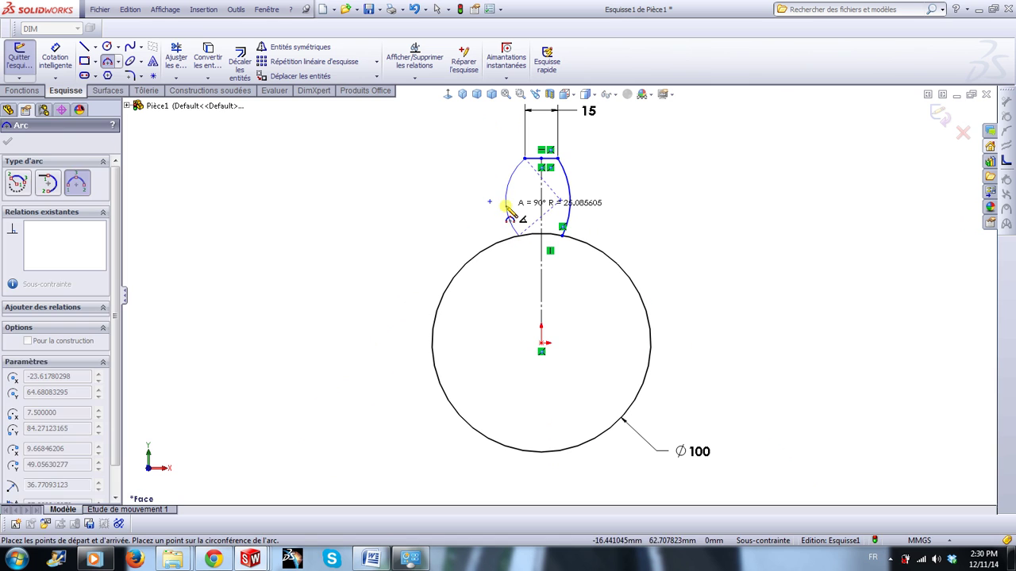
left_click(506, 200)
key("Escape")
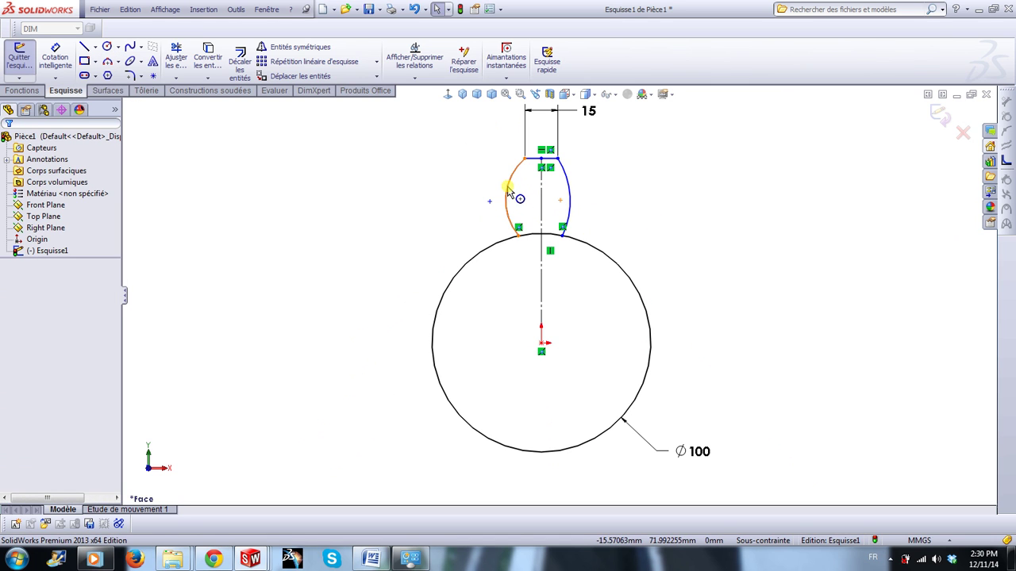
Make the two arcs Equal and their lower endpoints Horizontal.
left_click(568, 198, "ctrl")
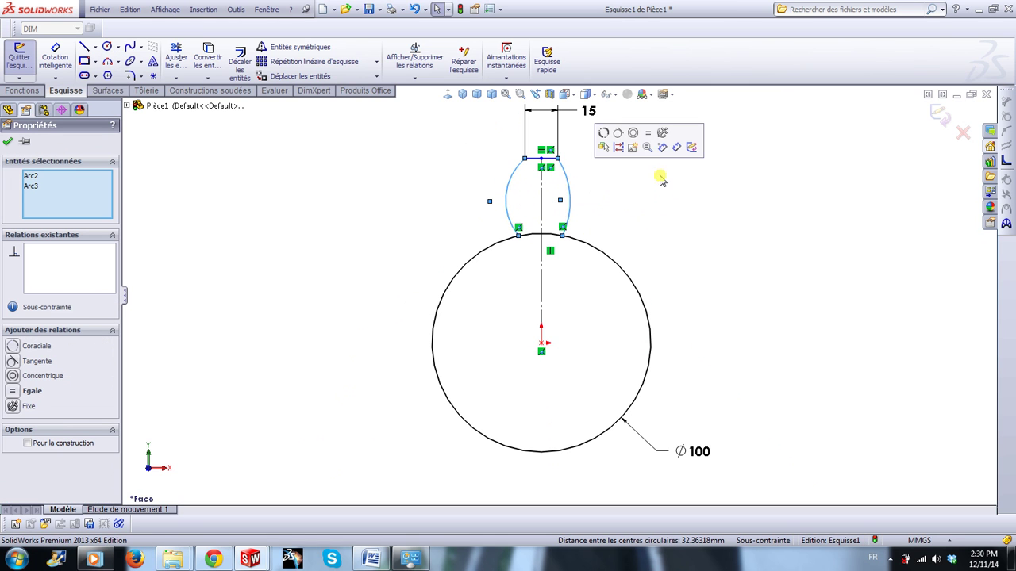
left_click(648, 137)
left_click(690, 238)
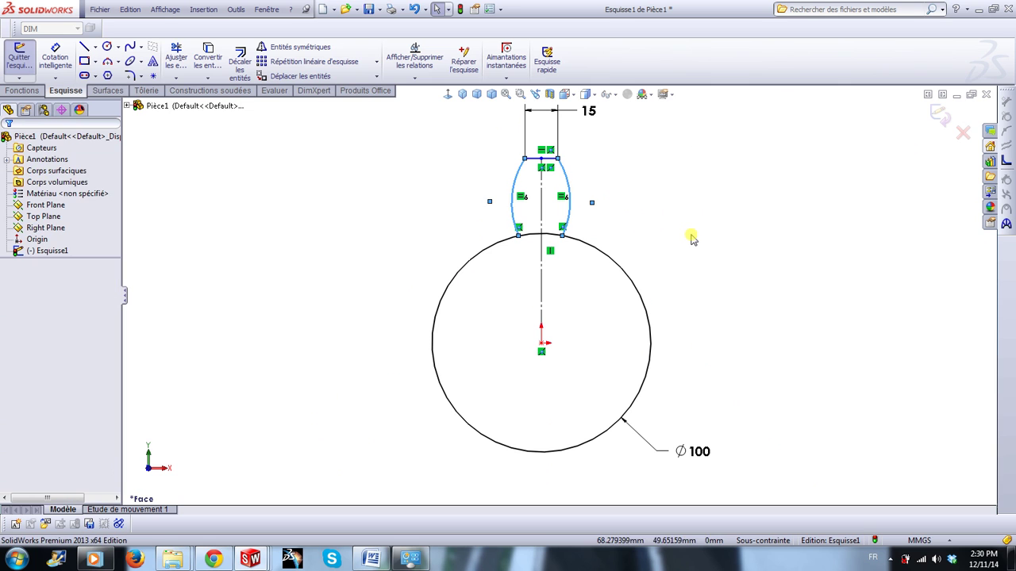
left_click(563, 237)
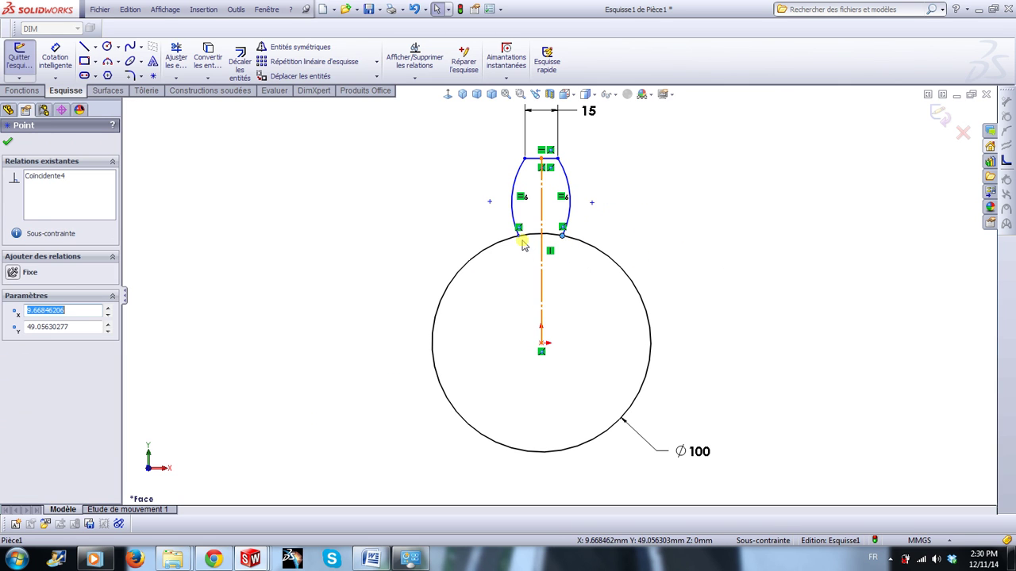
left_click(518, 237, "ctrl")
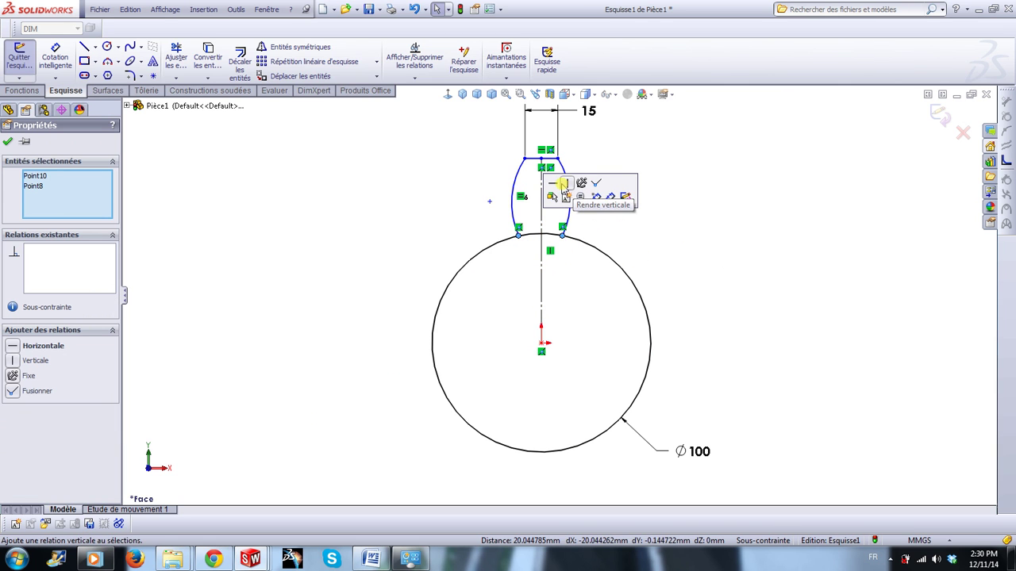
left_click(554, 186)
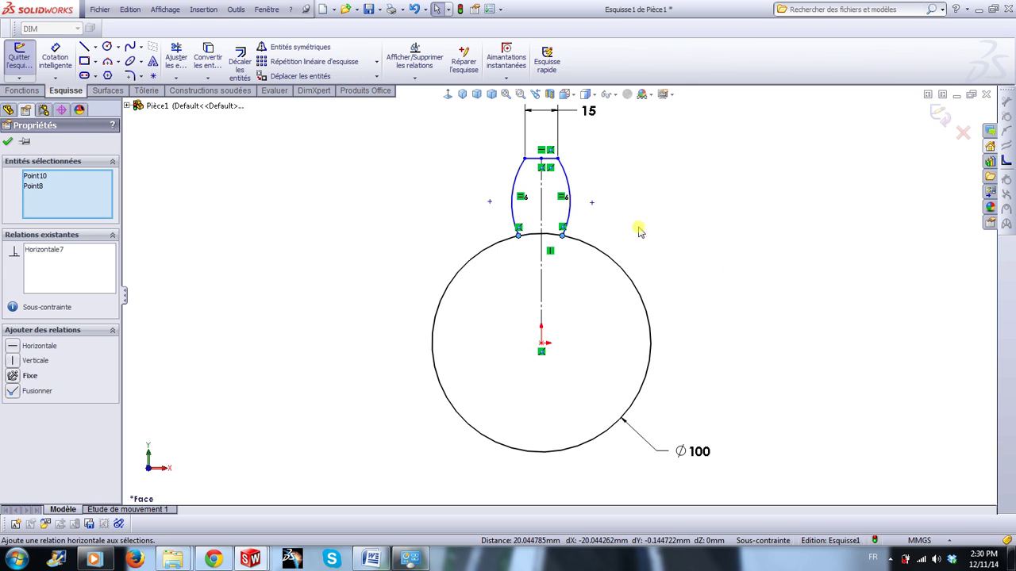
left_click(730, 263)
right_click_drag(726, 245, 725, 192)
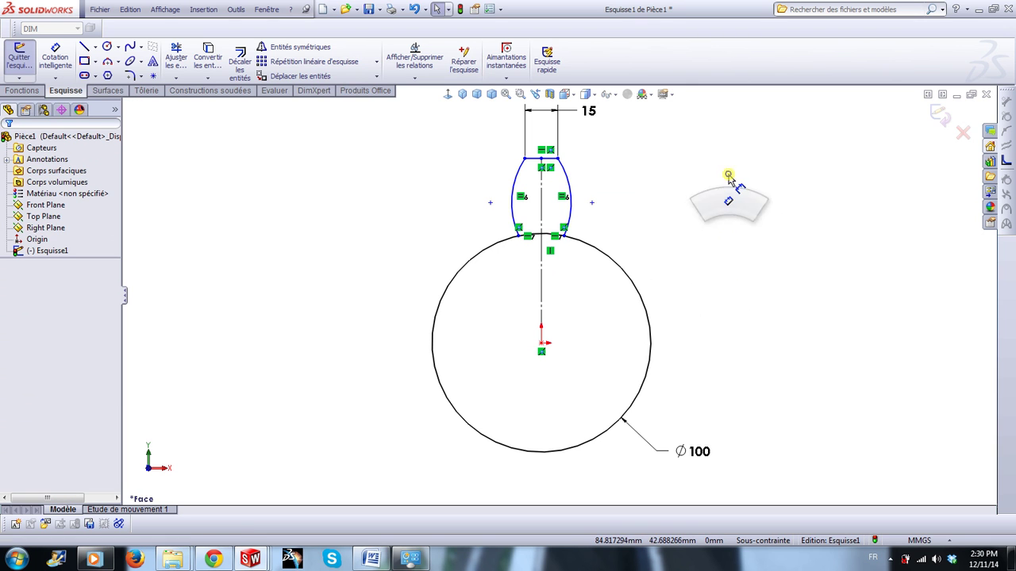
Dimension the arc radius to R65 and the cap line 85 mm above the circle centre.
left_click(571, 193)
left_click(638, 184)
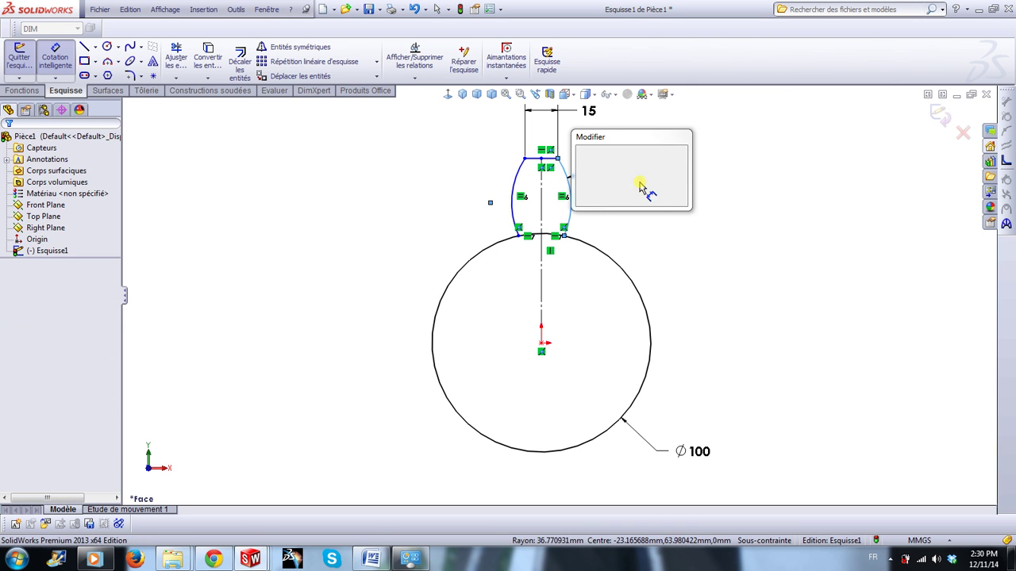
type("65")
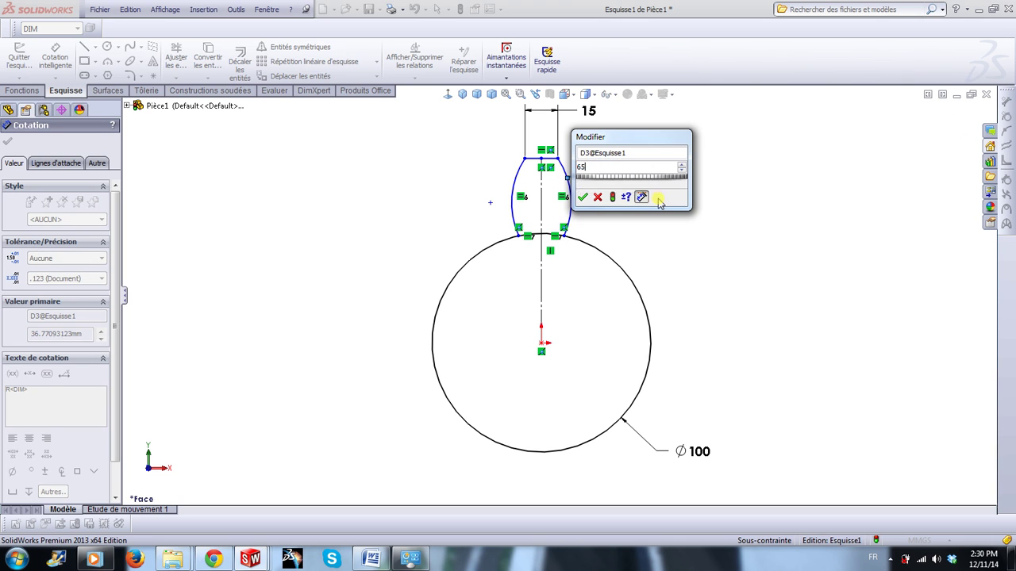
key("Return")
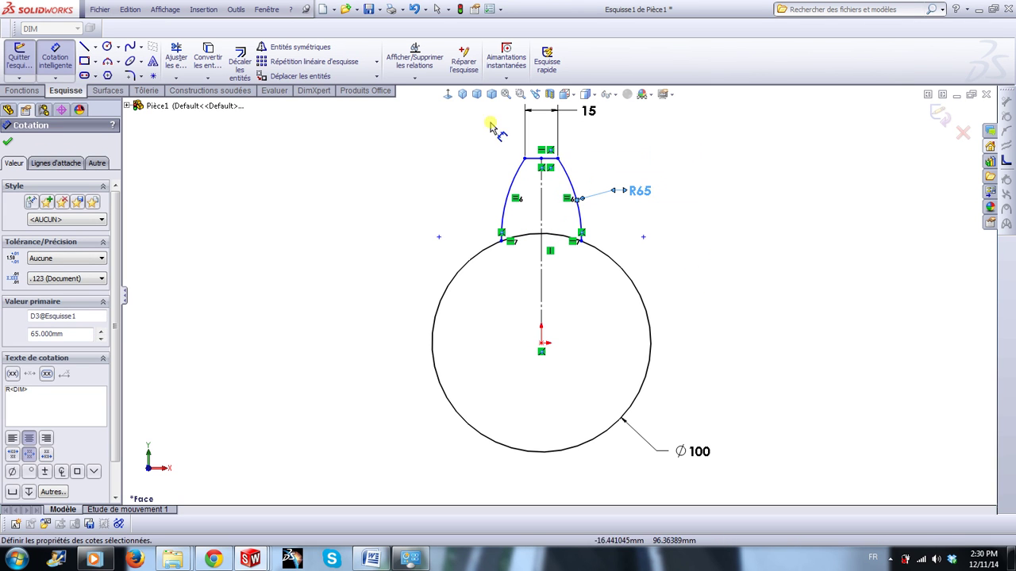
left_click_drag(537, 163, 543, 344)
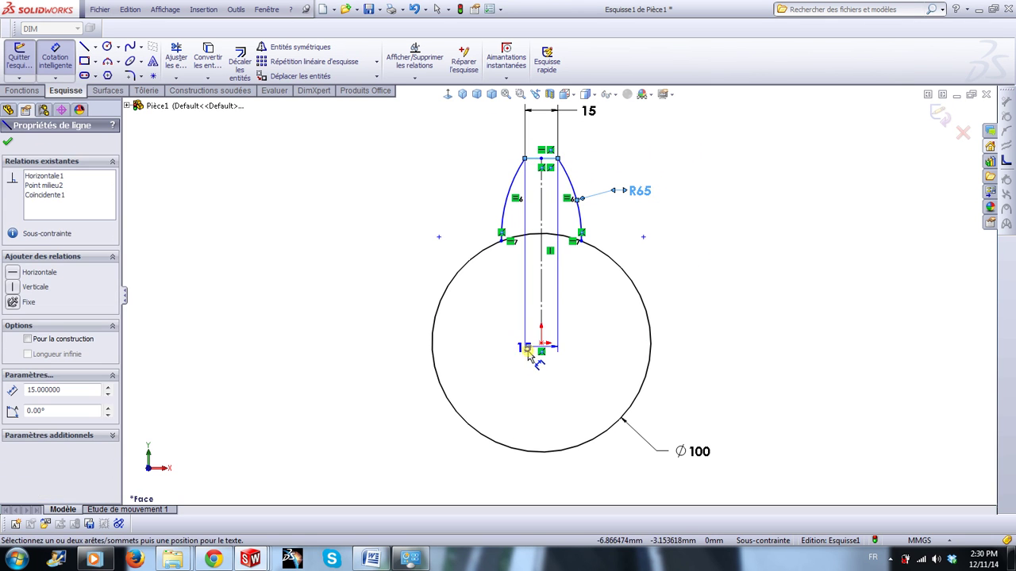
left_click(541, 343)
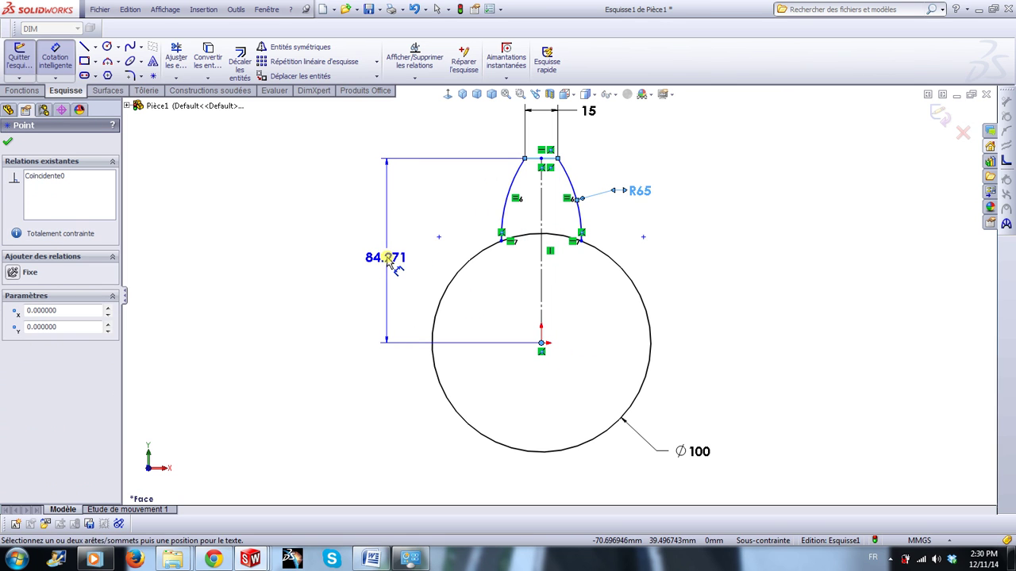
left_click(387, 260)
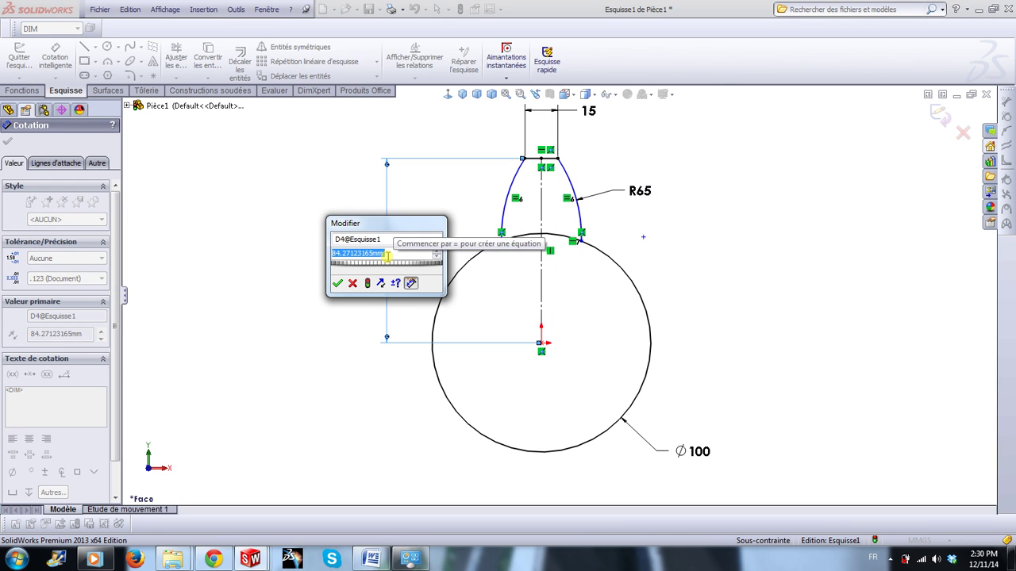
type("85")
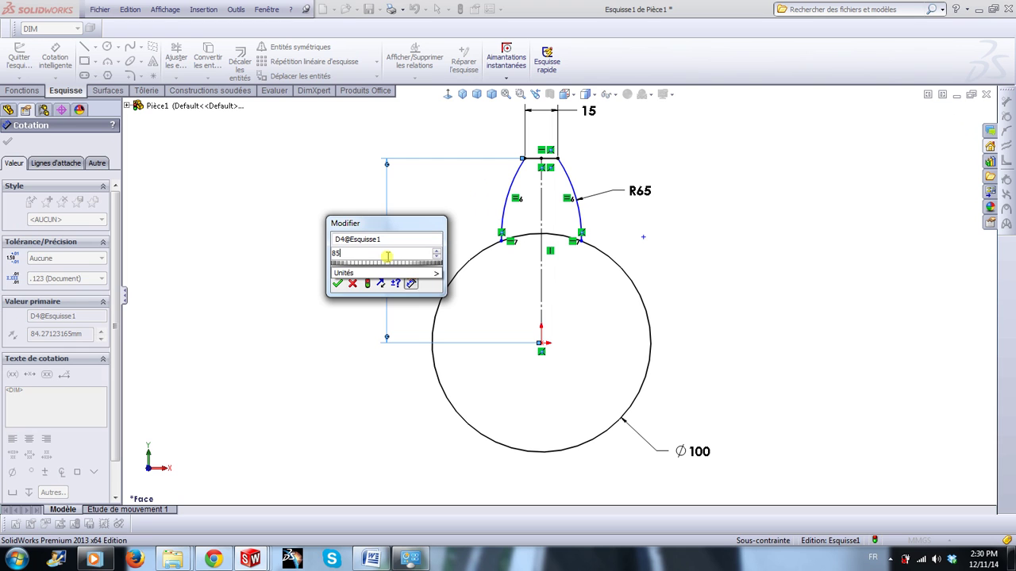
key("Return")
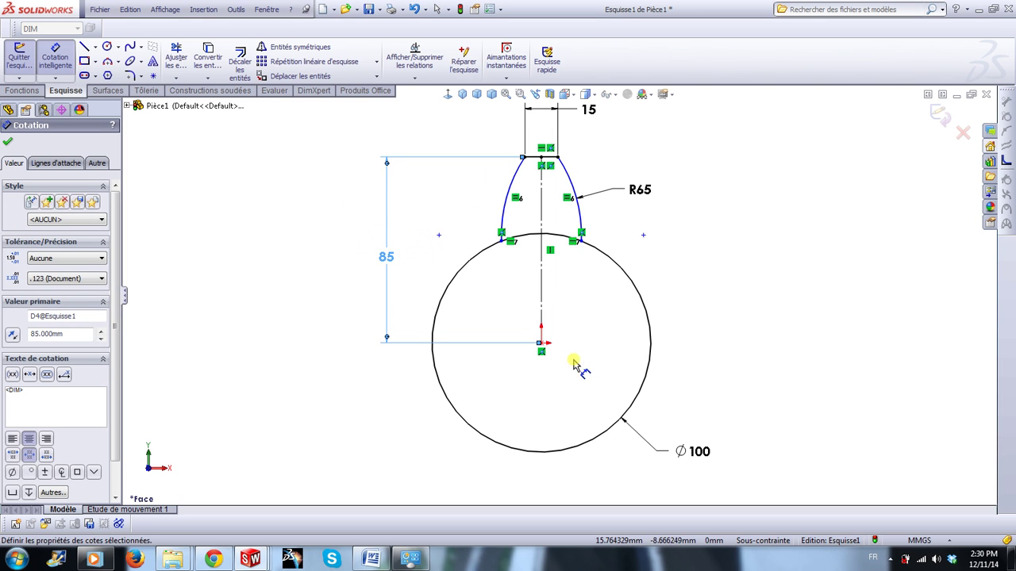
Dimension the distance between the arcs' lower endpoints to 40 mm.
left_click(502, 240)
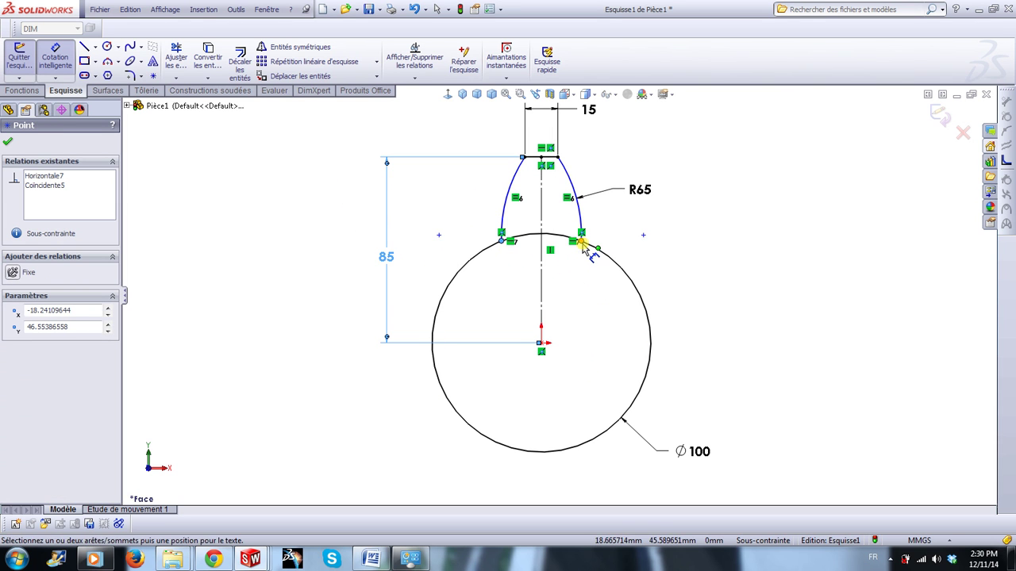
left_click(580, 240)
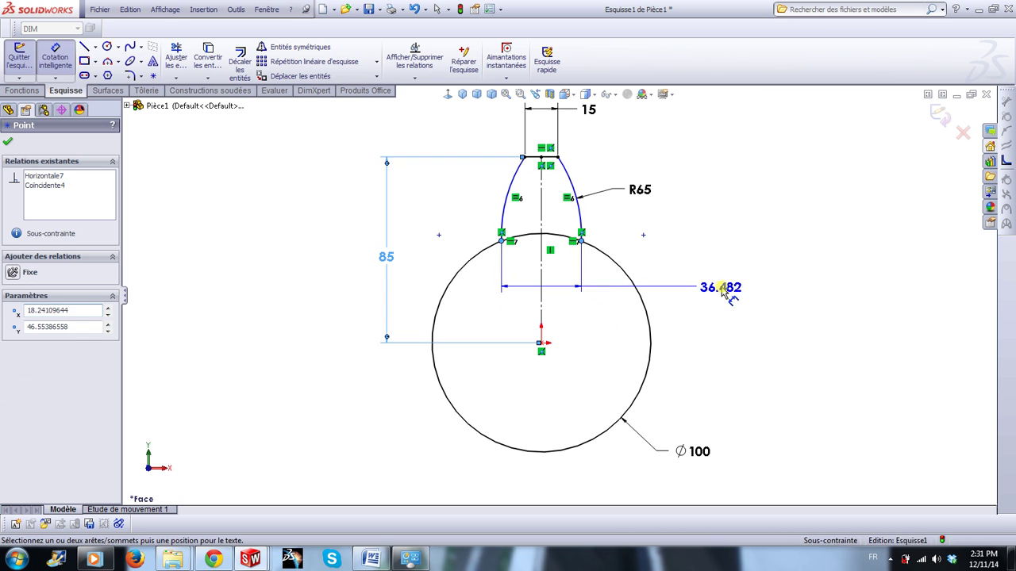
left_click(723, 291)
type("40")
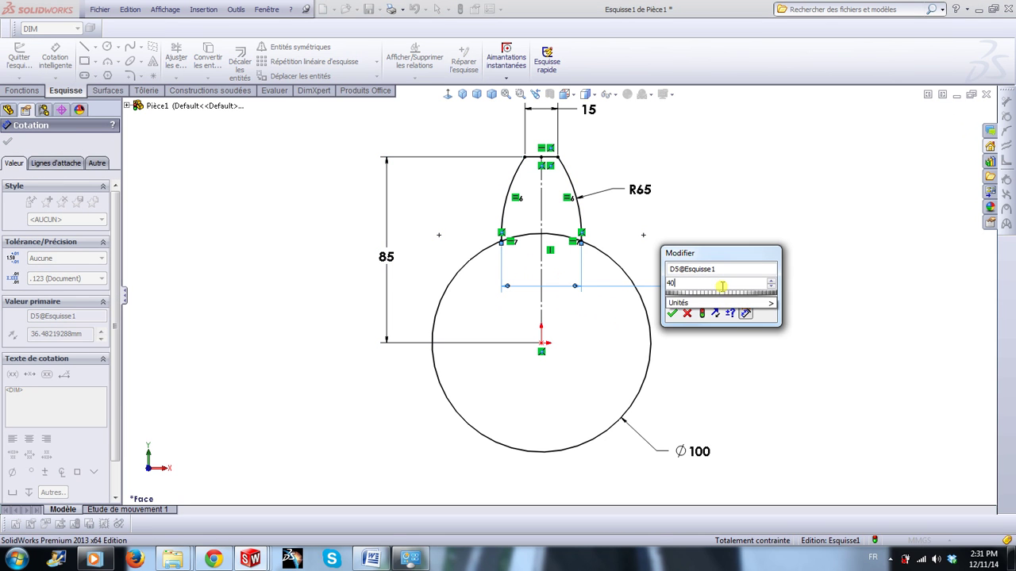
key("Return")
left_click(799, 390)
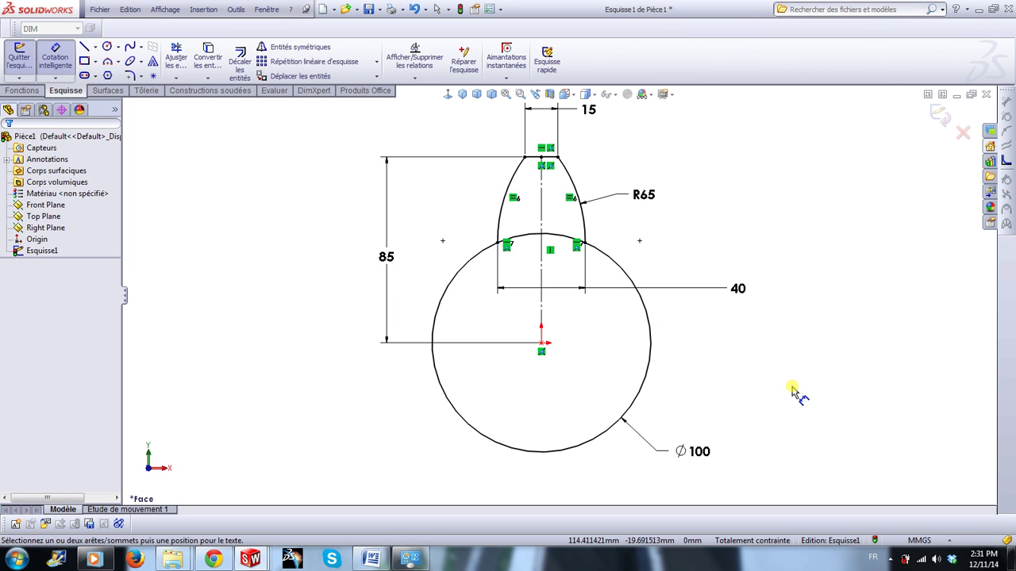
key("Escape")
scroll(635, 322, "up", 1)
scroll(585, 288, "down", 2)
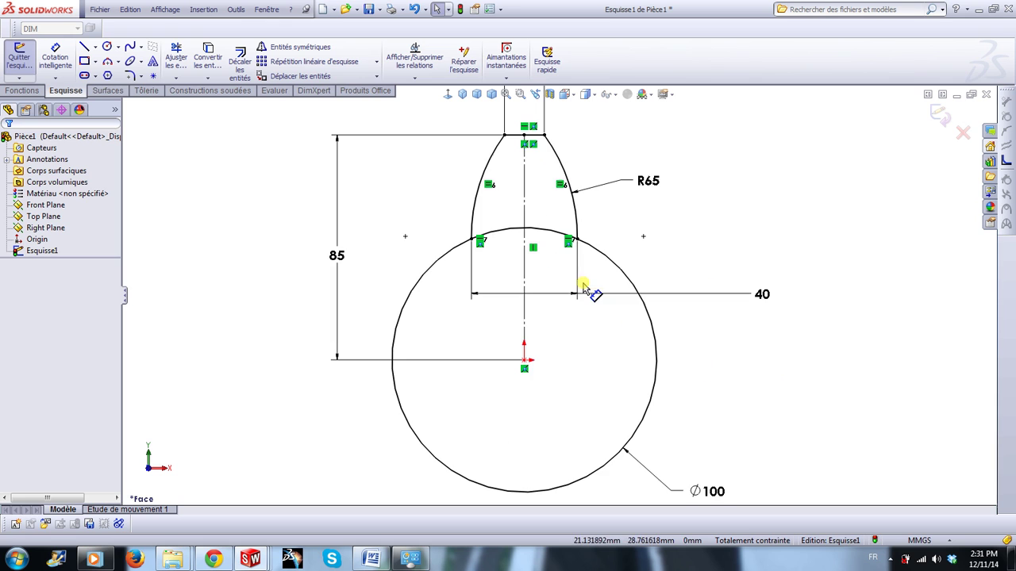
Circular-pattern the two arcs and cap line into 6 instances around the circle centre.
scroll(647, 256, "up", 2)
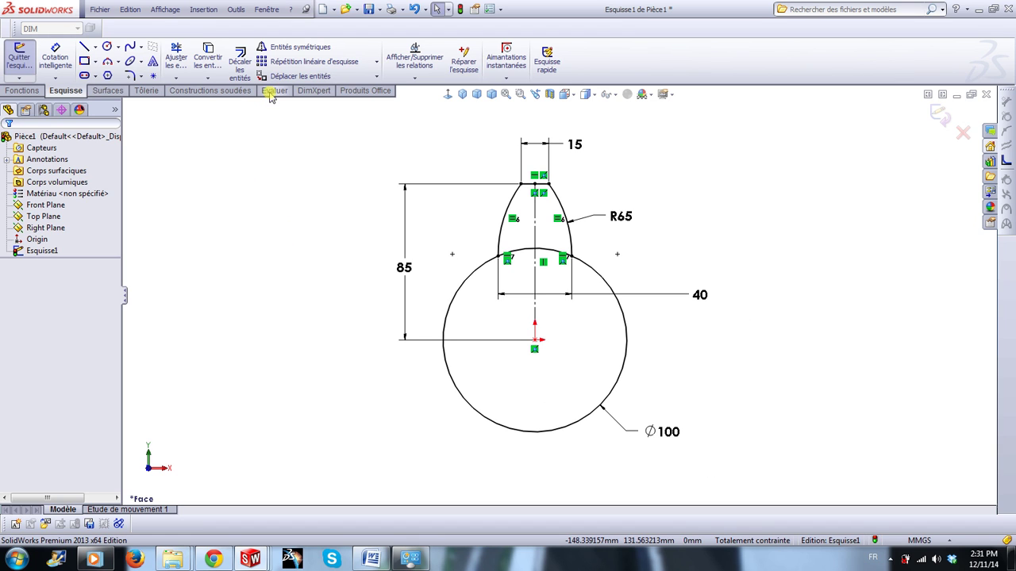
left_click(378, 67)
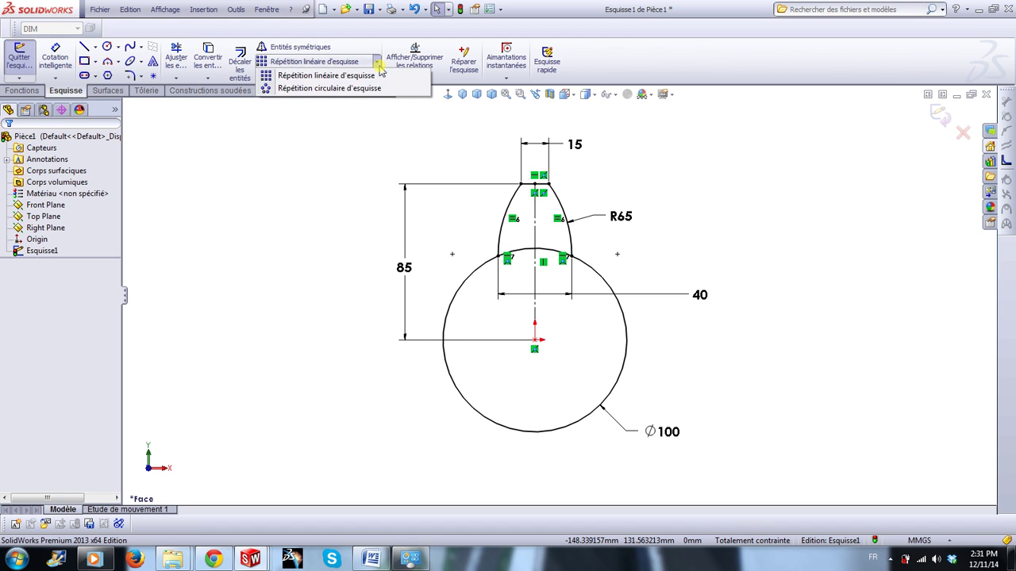
left_click(317, 86)
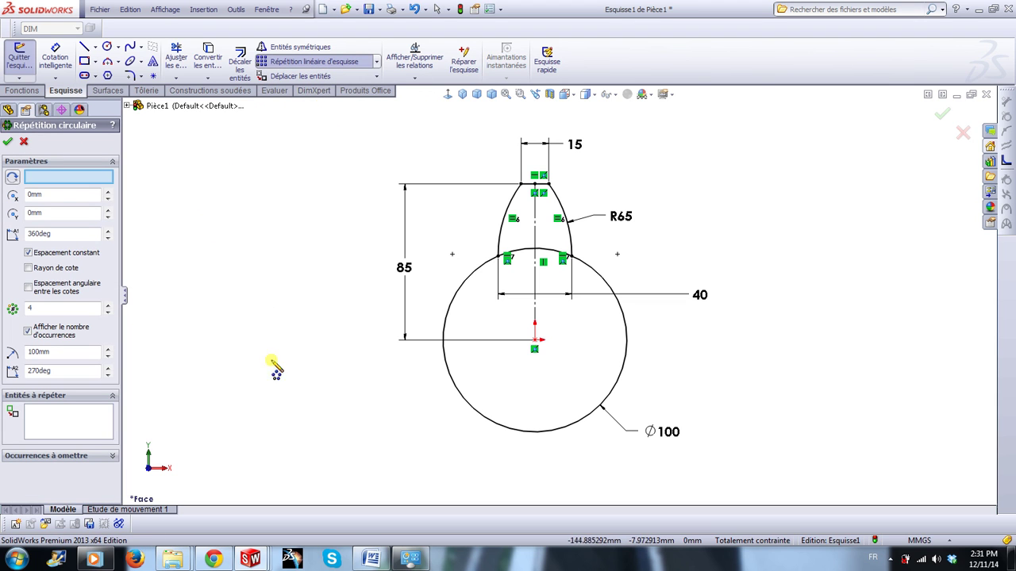
left_click(517, 207)
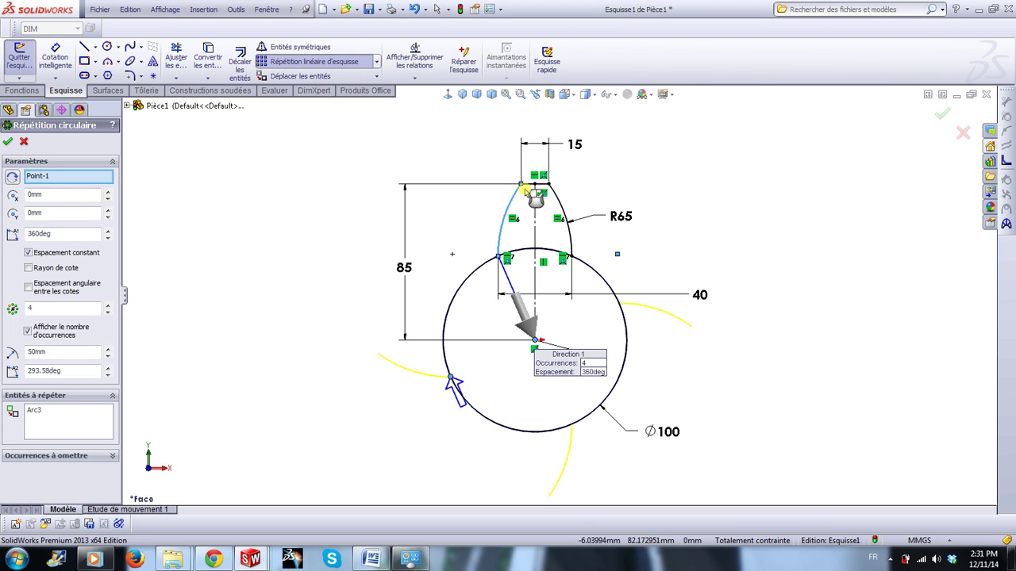
left_click(541, 185)
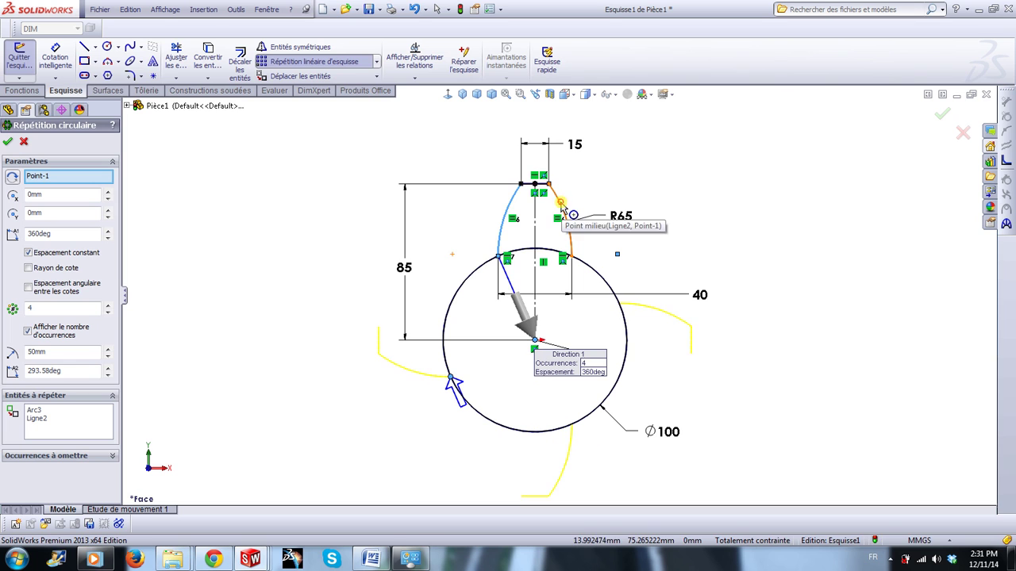
left_click(561, 205)
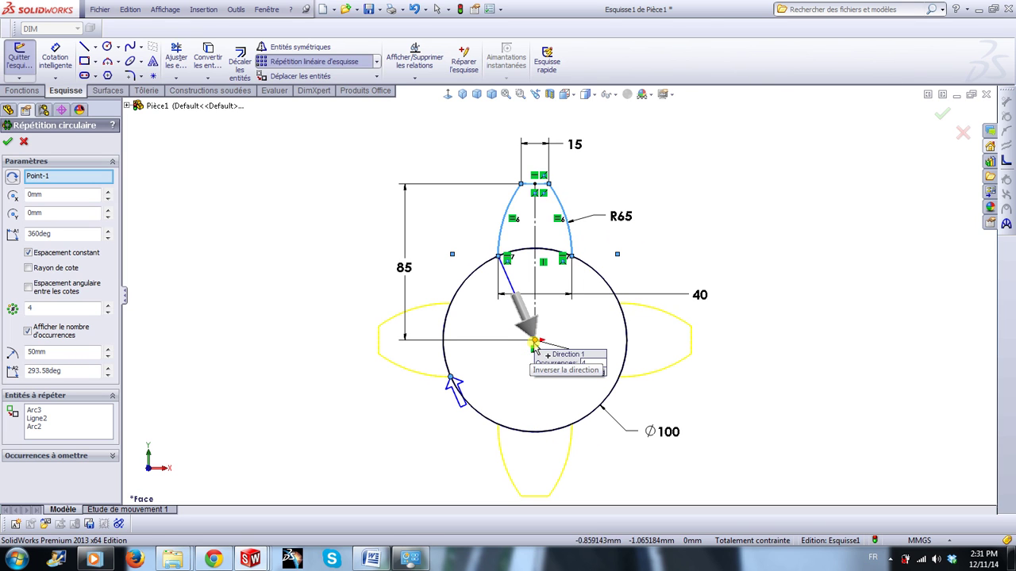
left_click(30, 308)
type("6")
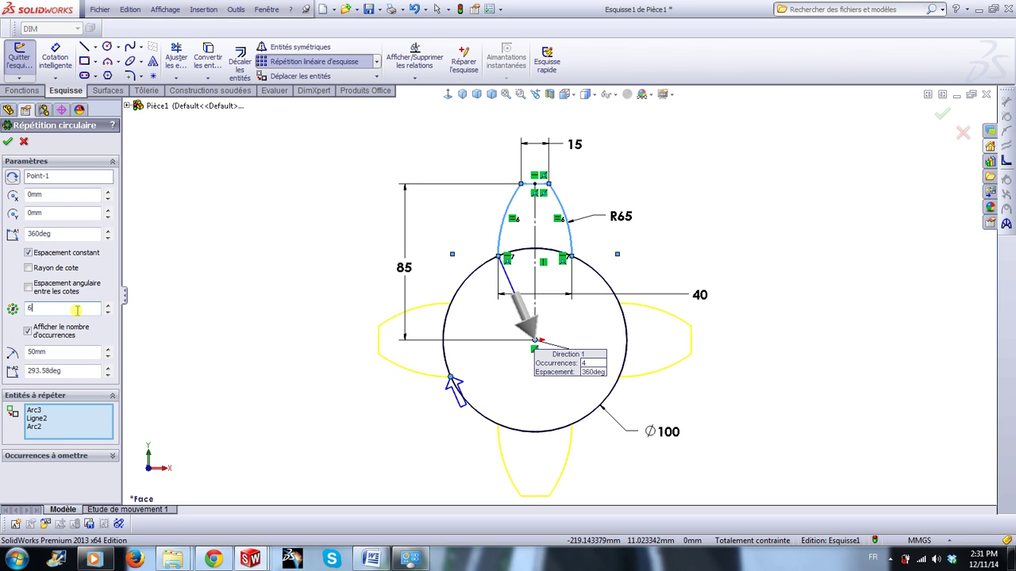
left_click(75, 353)
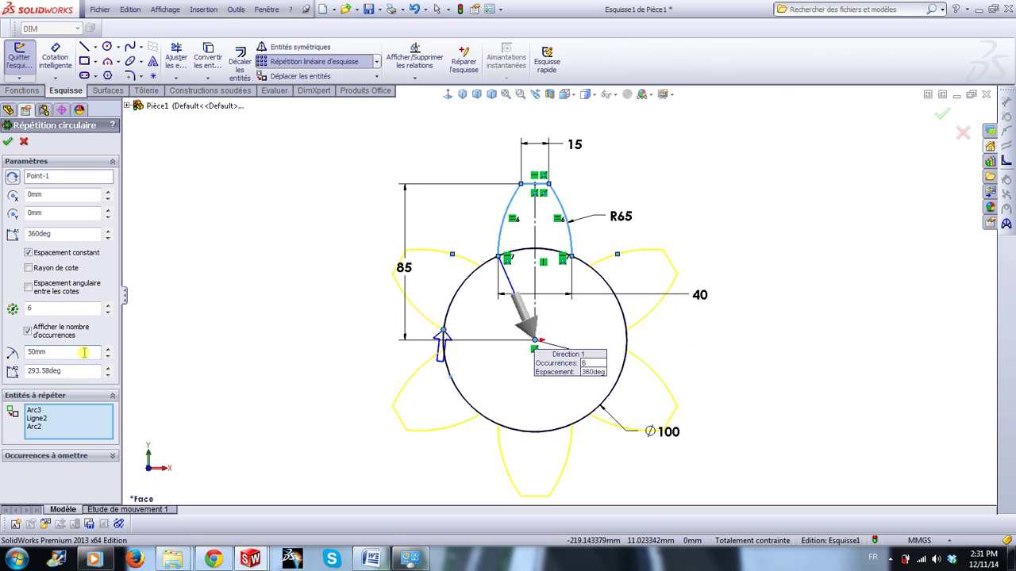
left_click(8, 144)
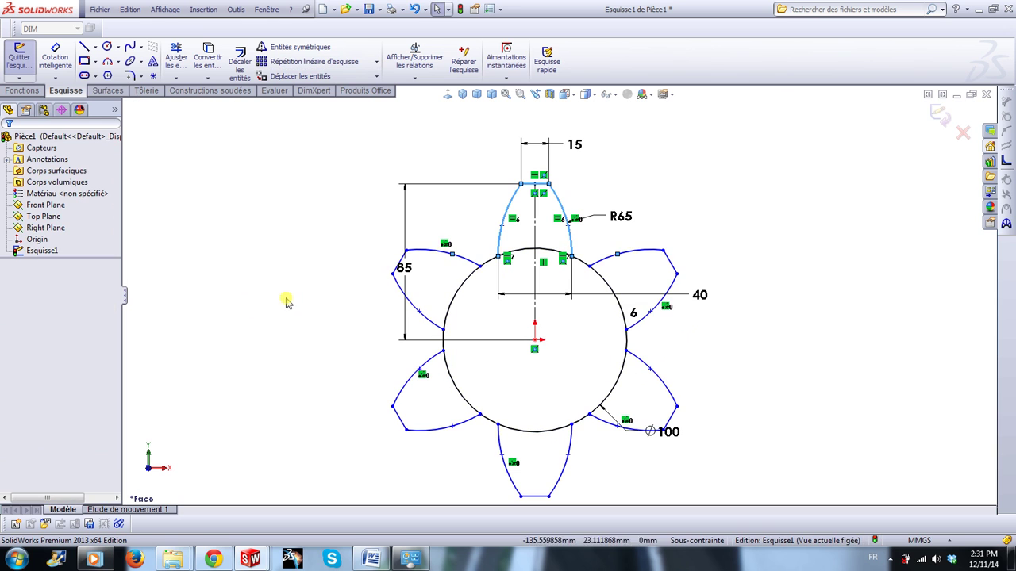
Make the circular pattern's centre point coincident with the origin.
key("z")
key("z")
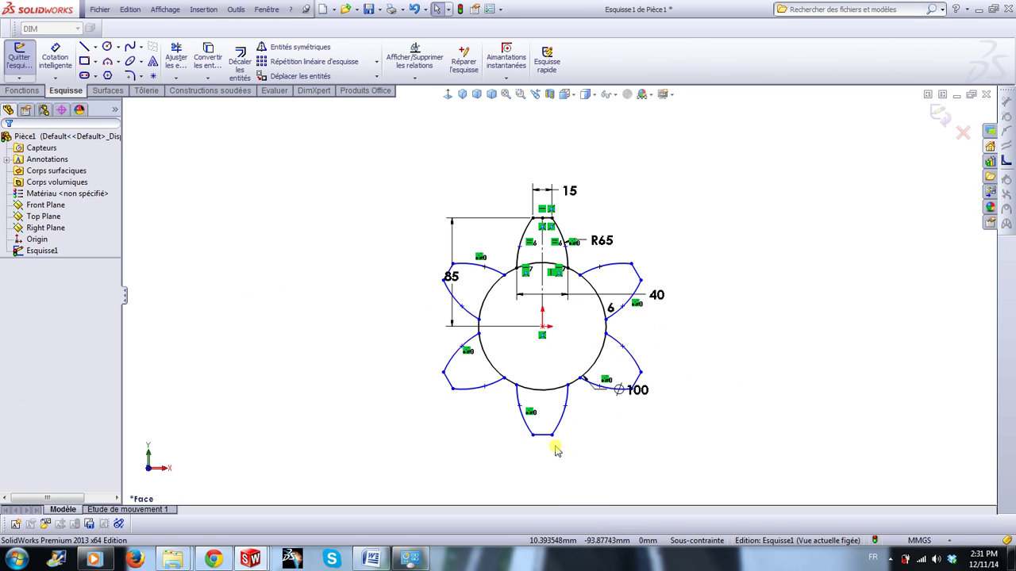
left_click_drag(553, 442, 529, 450)
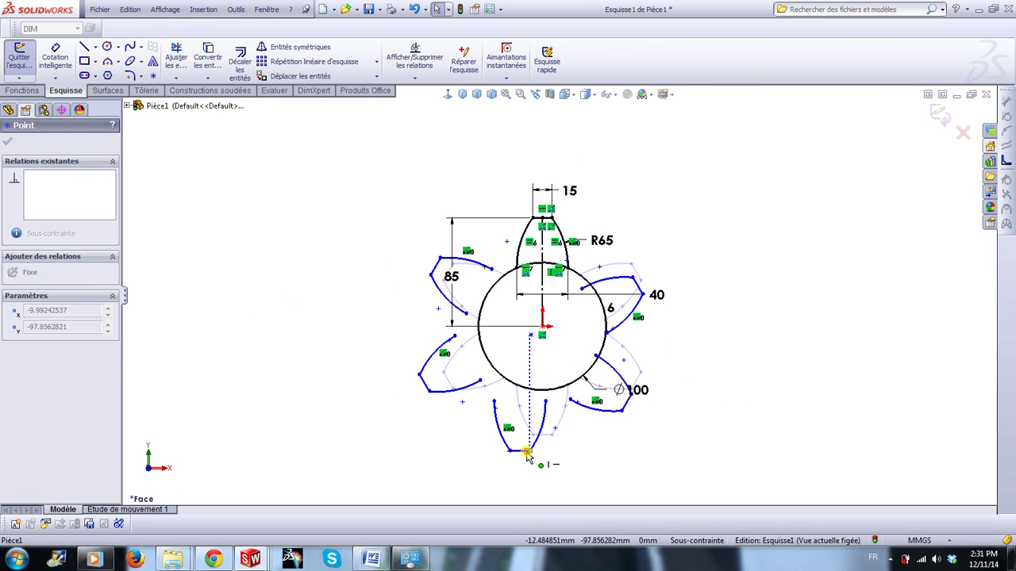
scroll(557, 343, "down", 3)
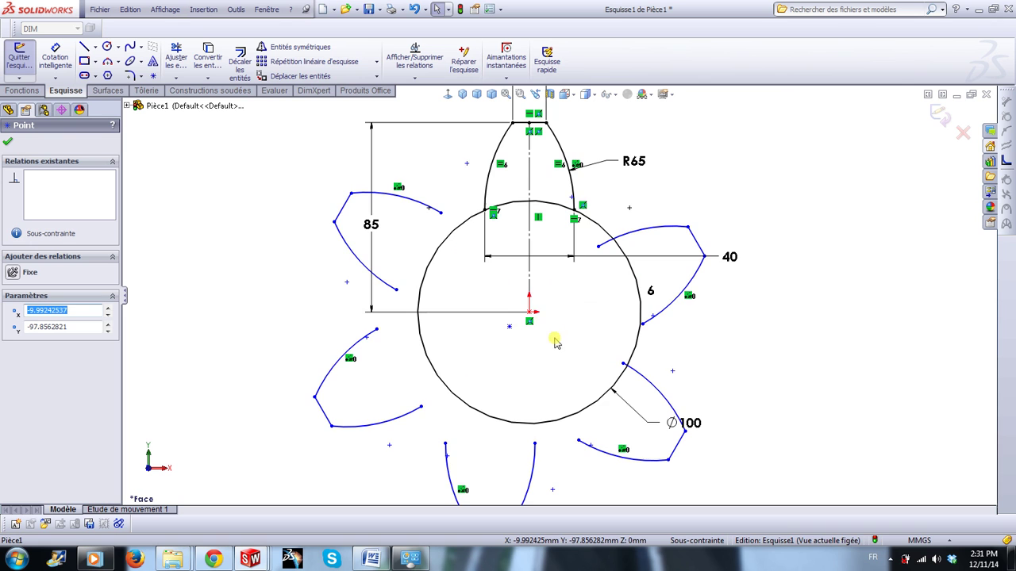
left_click(508, 328)
left_click(528, 314, "ctrl")
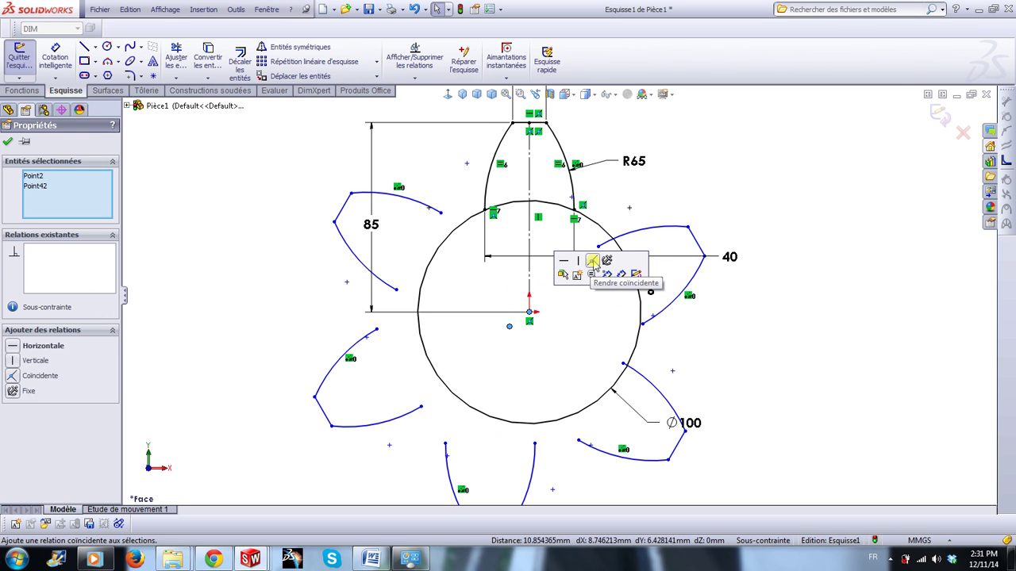
left_click(593, 264)
left_click(795, 345)
scroll(737, 320, "up", 3)
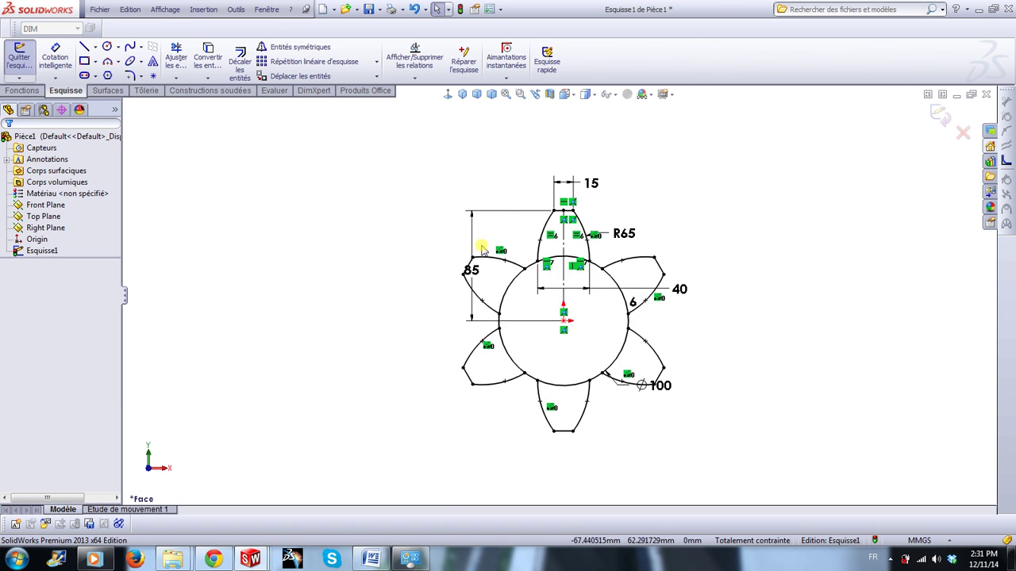
scroll(691, 442, "down", 2)
scroll(651, 417, "up", 1)
scroll(704, 254, "down", 1)
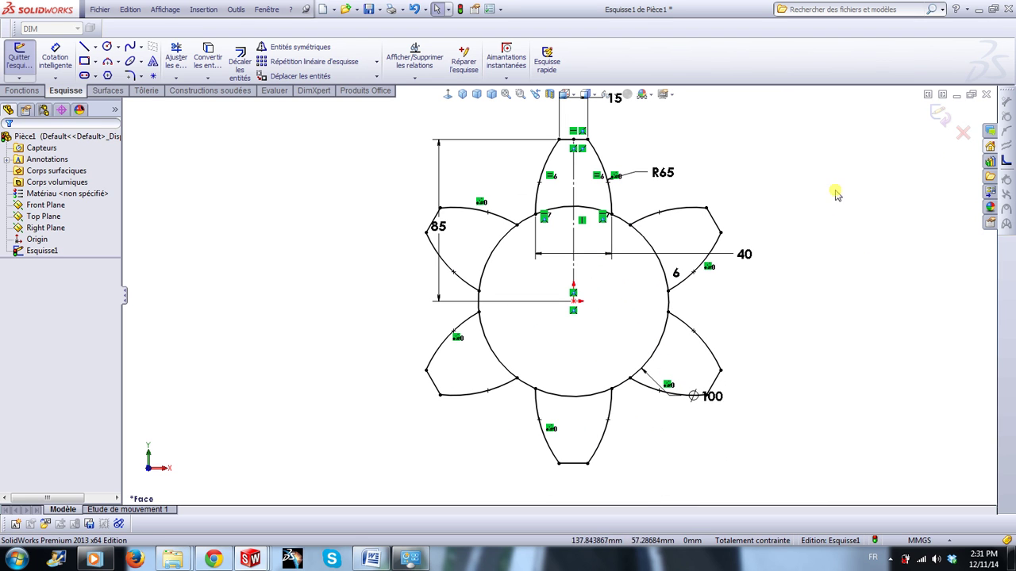
Trim the circle arcs inside the top, left, bottom and lower-right petals.
left_click(176, 59)
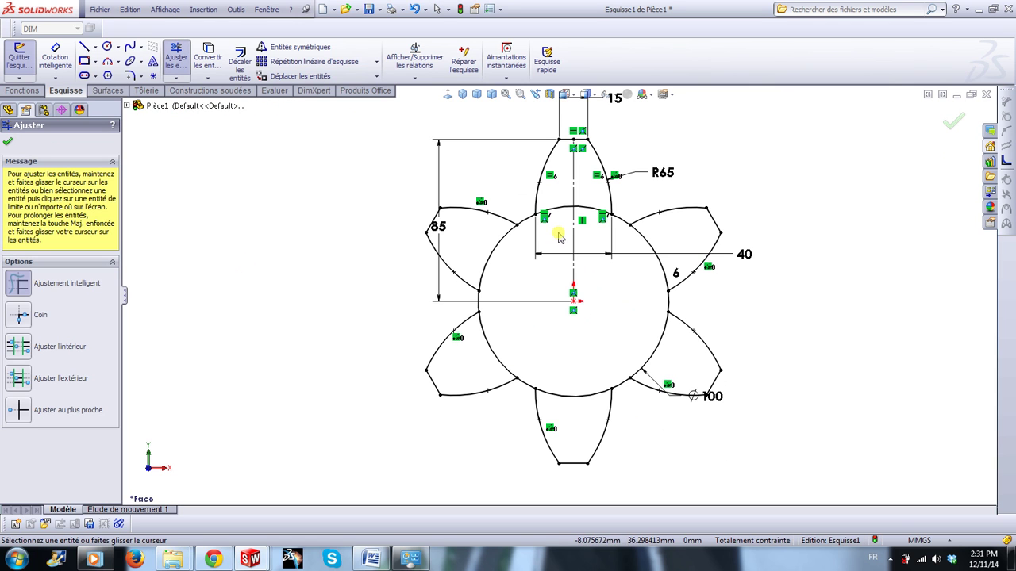
scroll(560, 237, "down", 1)
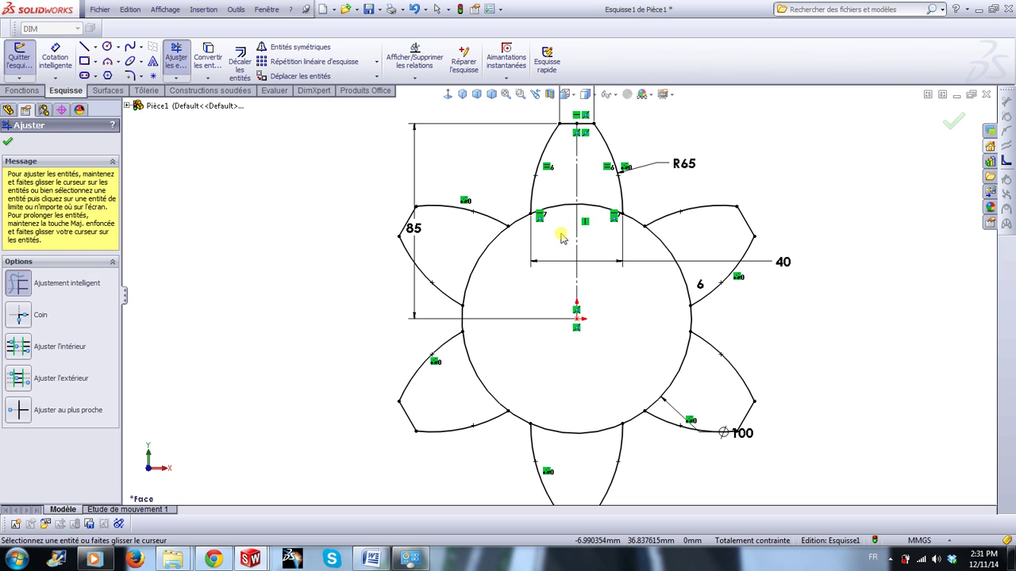
left_click(560, 204)
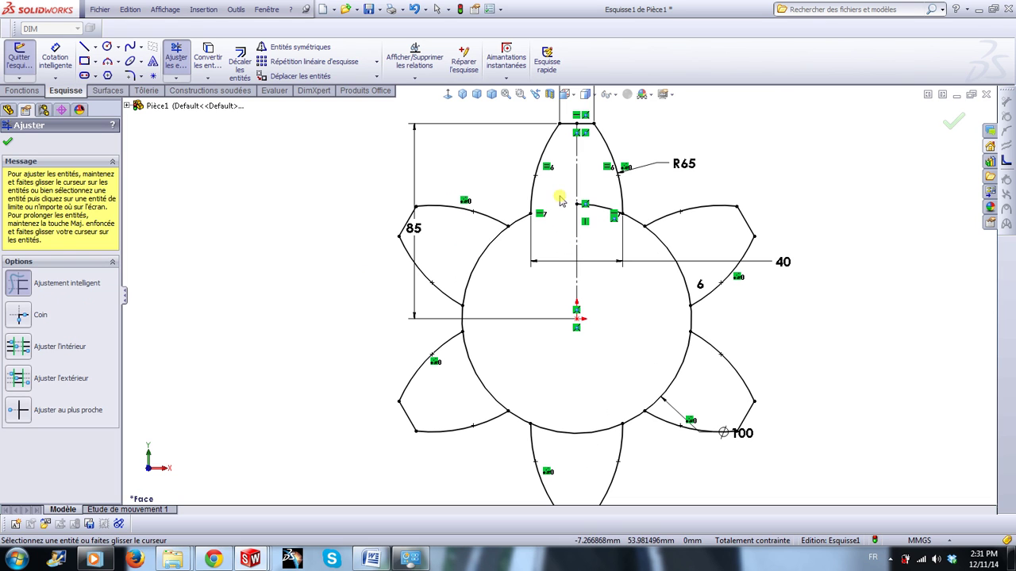
left_click(472, 264)
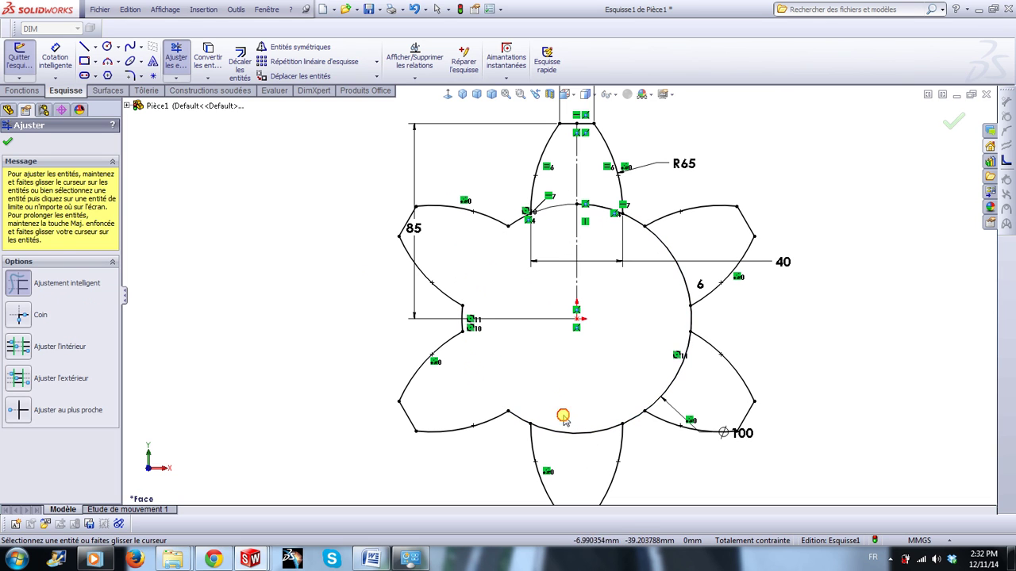
left_click(562, 418)
left_click_drag(660, 372, 689, 384)
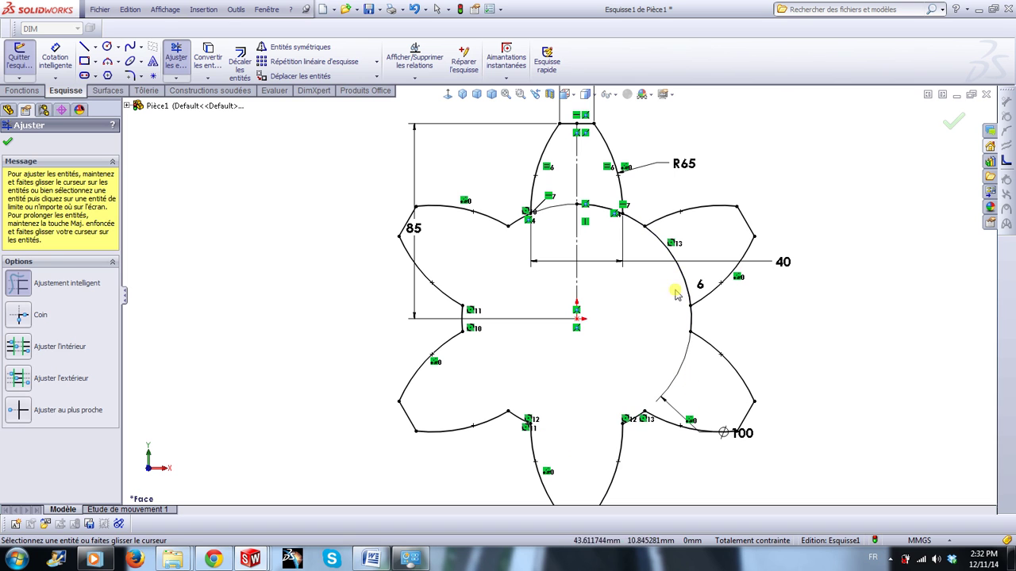
scroll(587, 218, "down", 5)
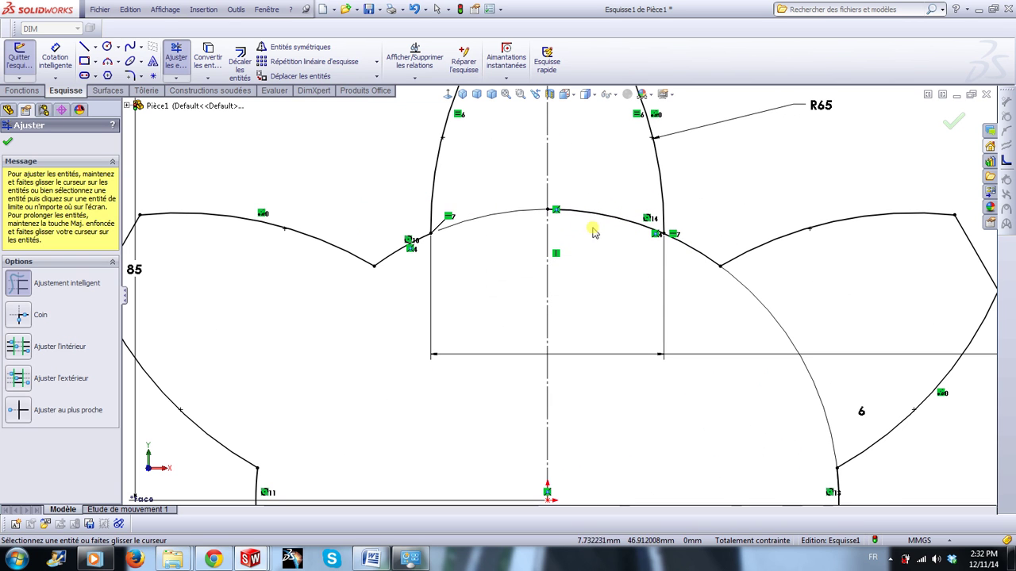
scroll(598, 271, "up", 4)
scroll(619, 358, "up", 3)
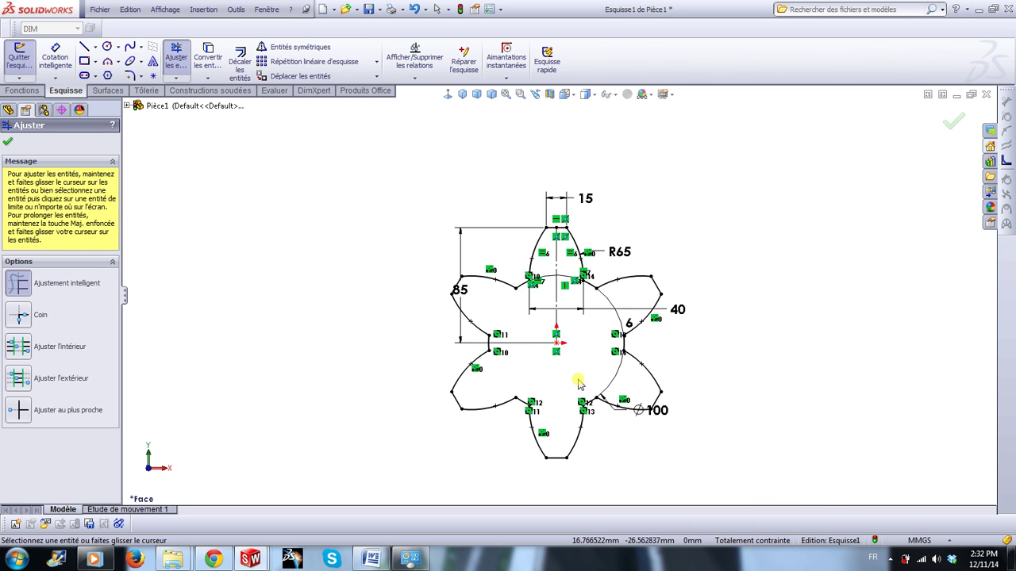
scroll(578, 381, "down", 1)
Drag the 85, 15, R65, 40 and Ø100 dimension labels outward, clear of the outline.
left_click(953, 120)
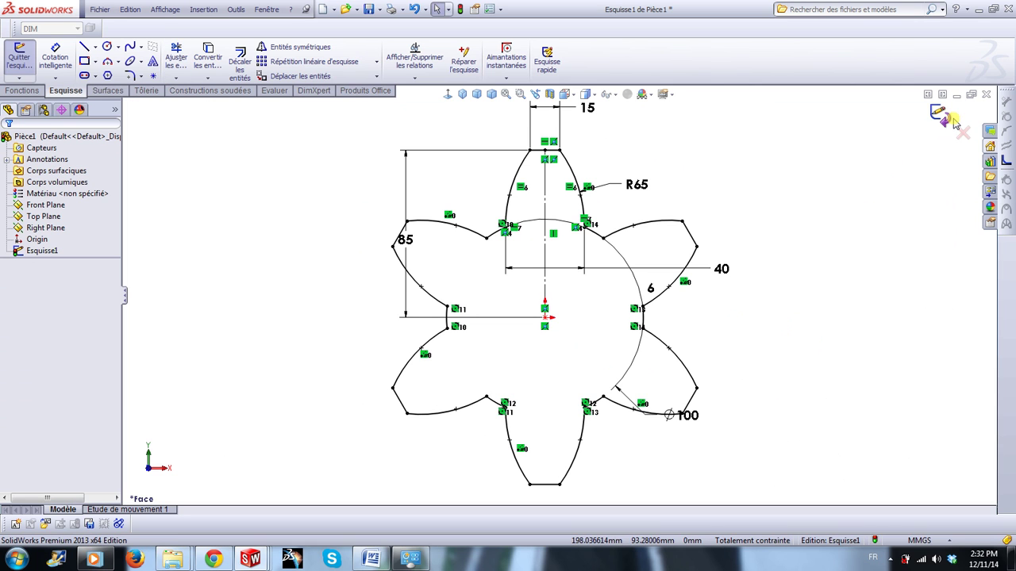
key("f")
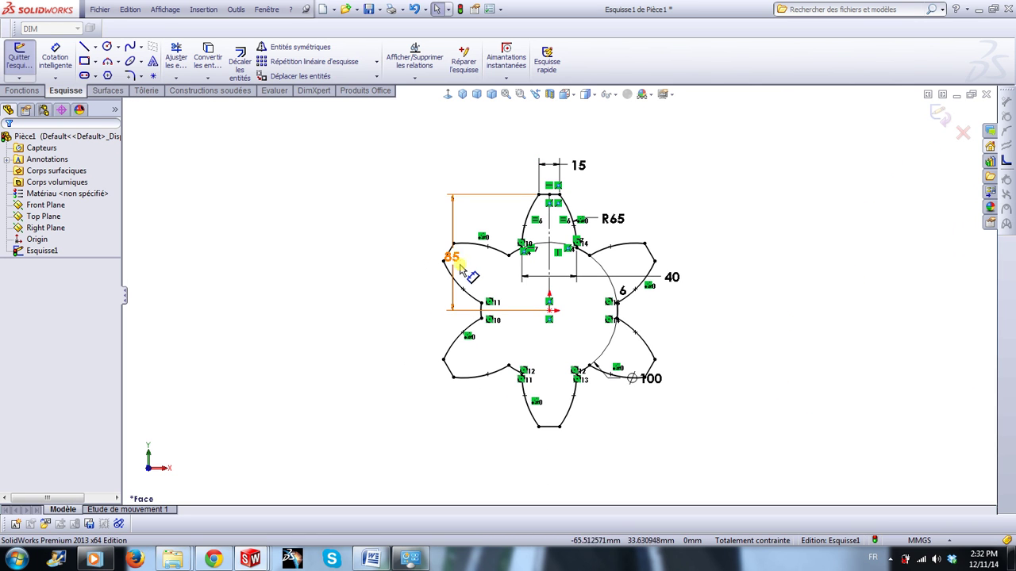
left_click_drag(451, 256, 341, 248)
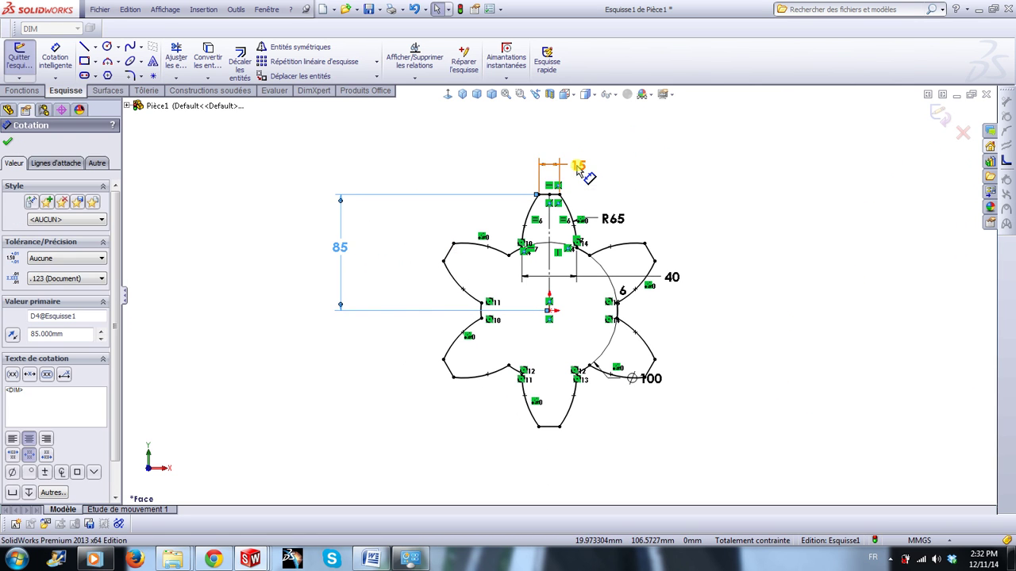
left_click_drag(580, 164, 635, 135)
left_click_drag(625, 217, 689, 159)
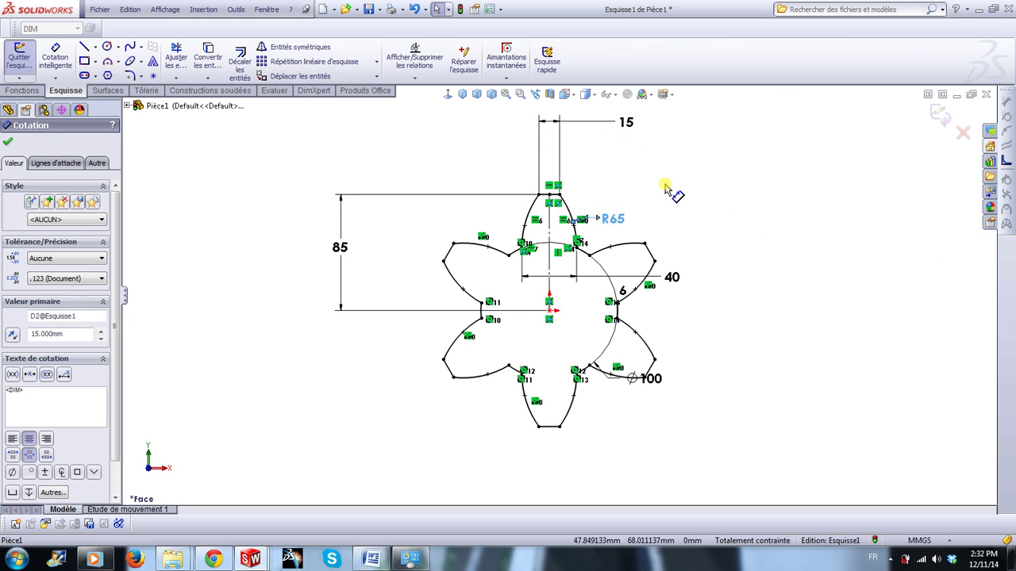
left_click_drag(686, 276, 764, 227)
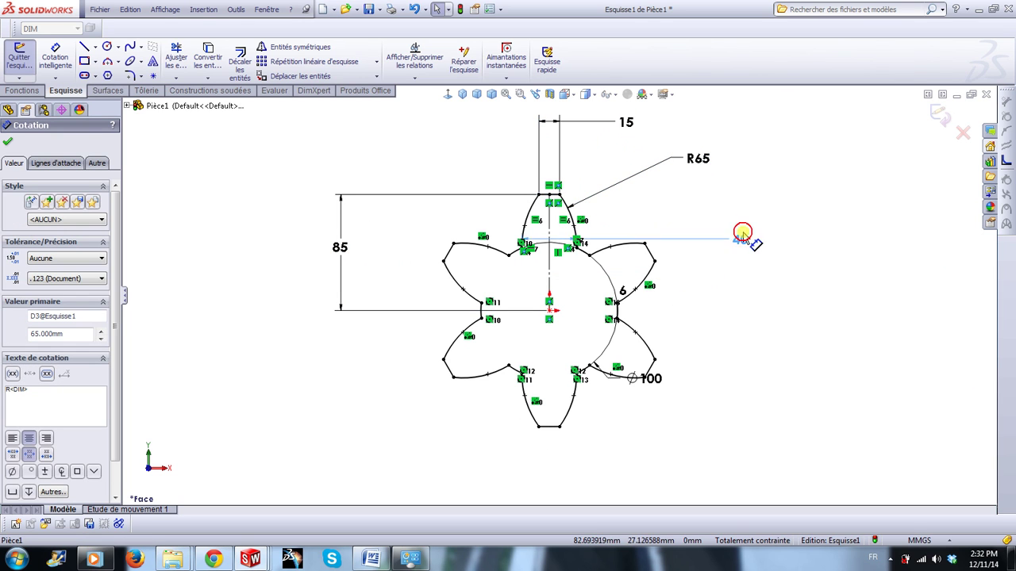
left_click_drag(656, 383, 696, 478)
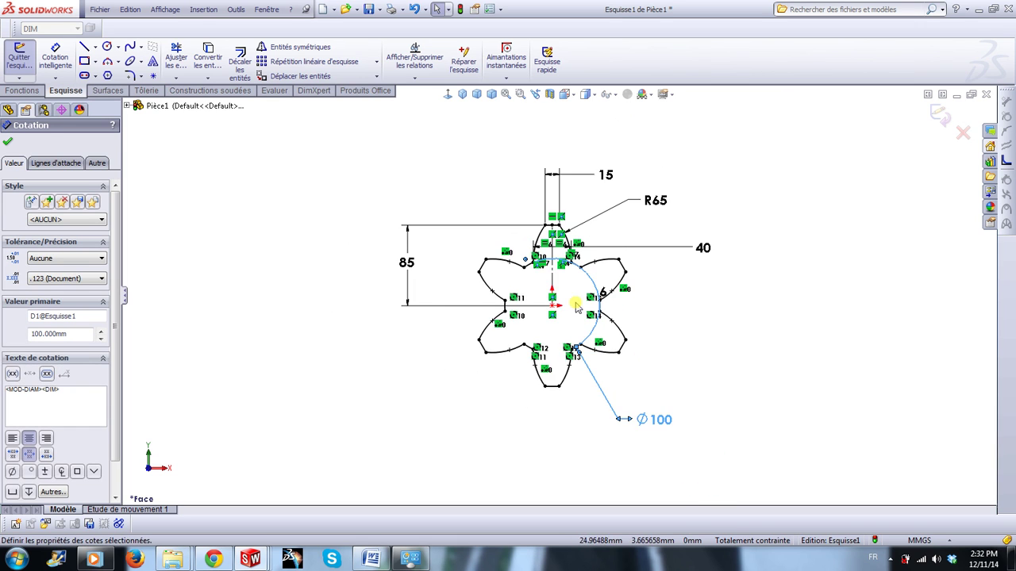
left_click(713, 384)
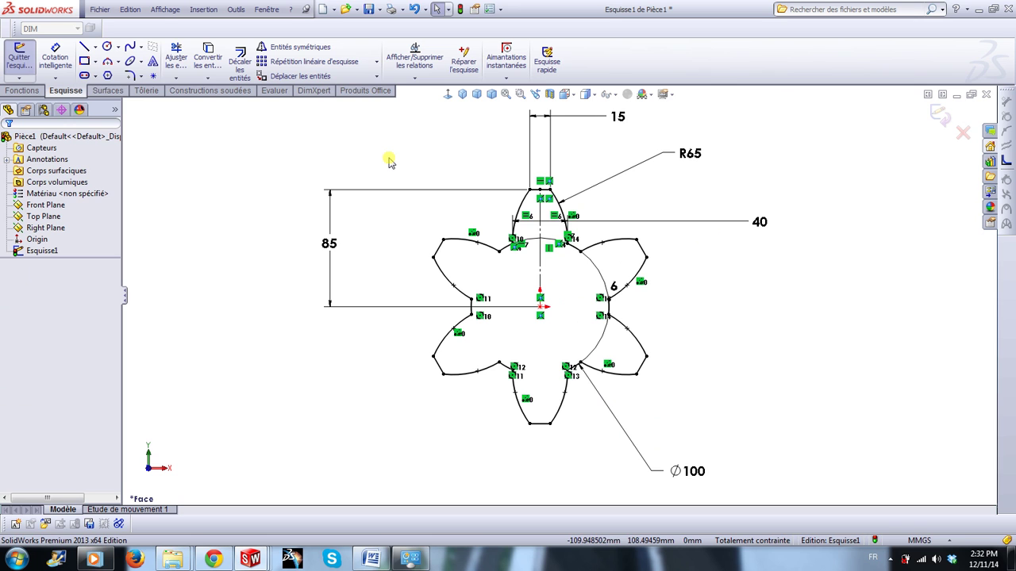
mouse_move(390, 157)
left_mouse_down()
mouse_move(461, 411)
mouse_move(657, 444)
left_mouse_up()
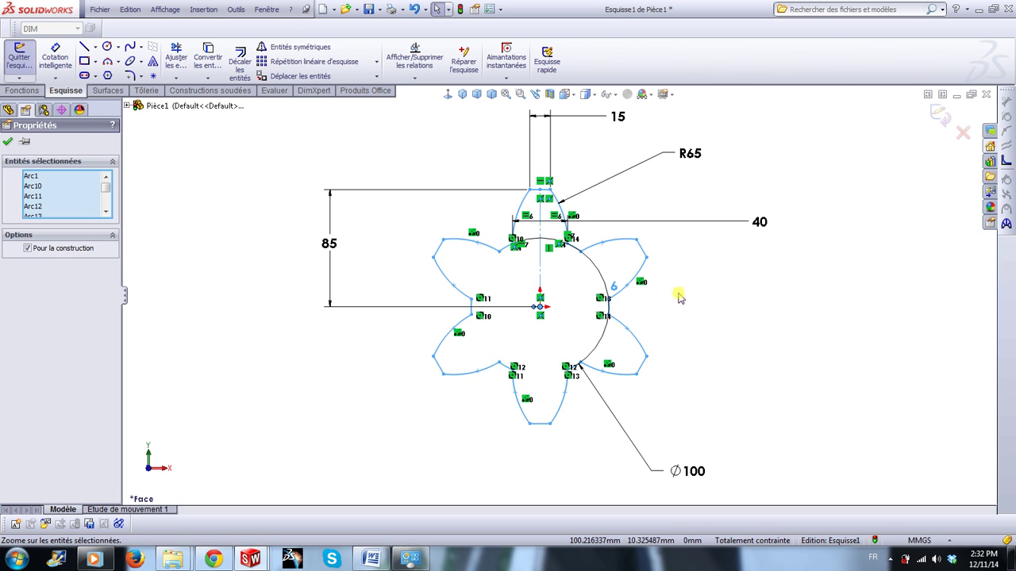
Box-select the whole six-tooth outline and group it into the sketch block Bloc1-1.
right_click(638, 339)
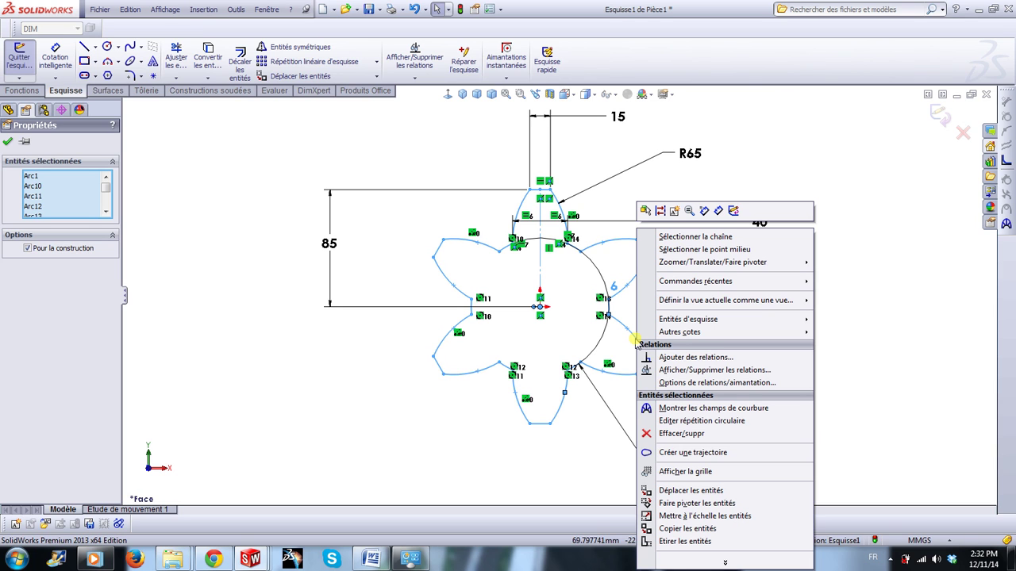
left_click(822, 159)
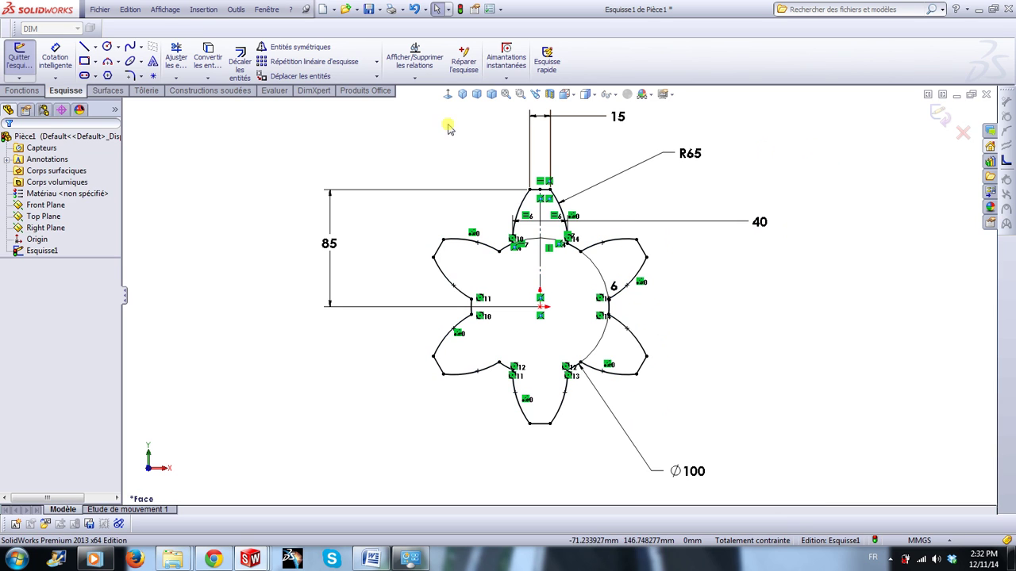
mouse_move(392, 148)
left_mouse_down()
mouse_move(644, 448)
mouse_move(676, 450)
left_mouse_up()
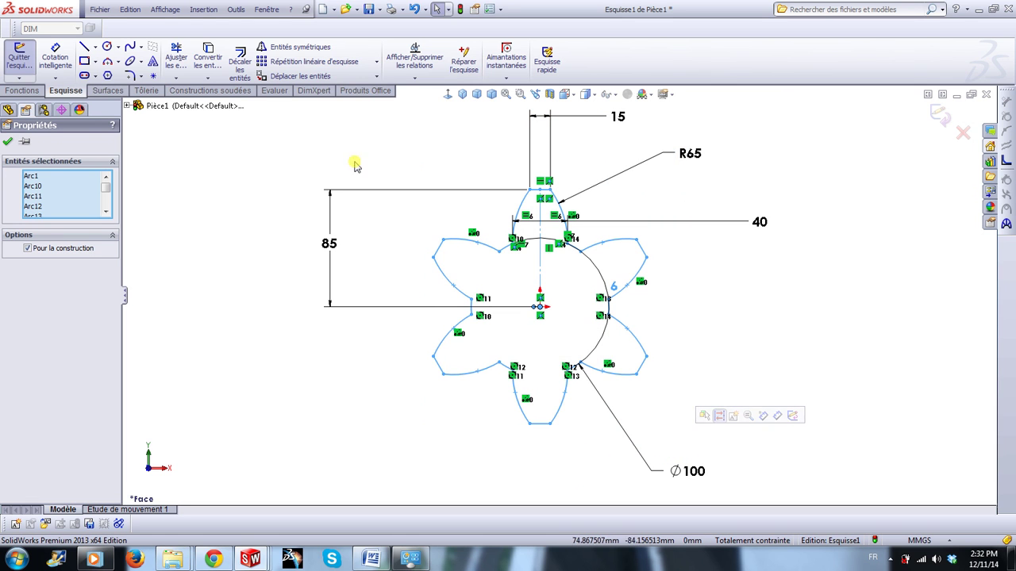
left_click(198, 9)
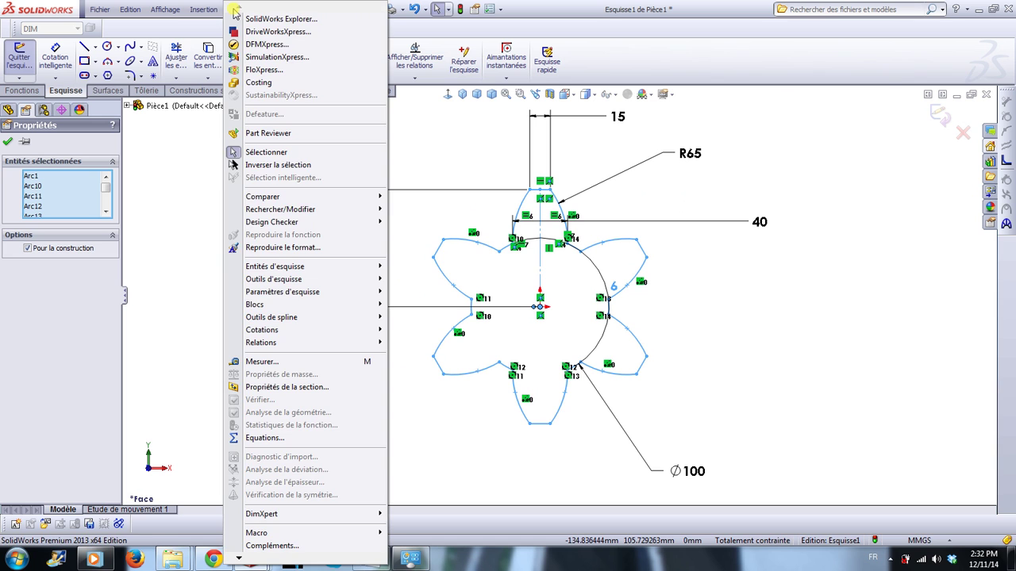
mouse_move(255, 305)
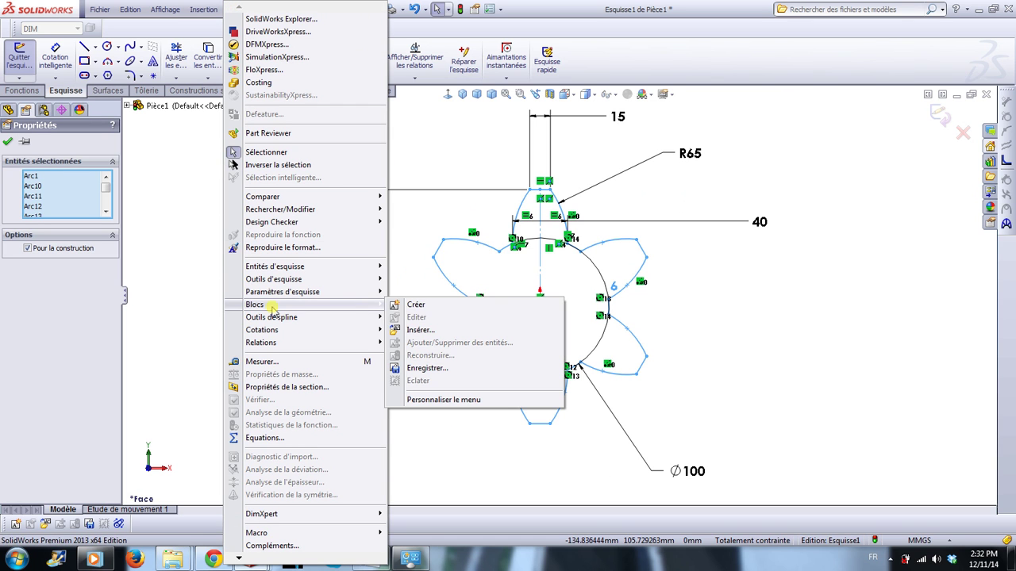
left_click(415, 305)
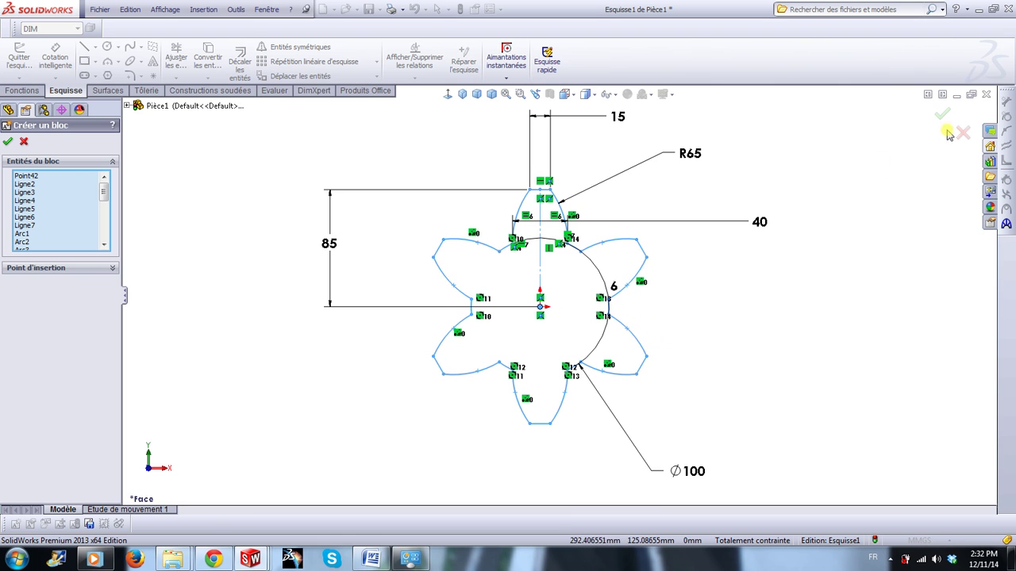
left_click(940, 117)
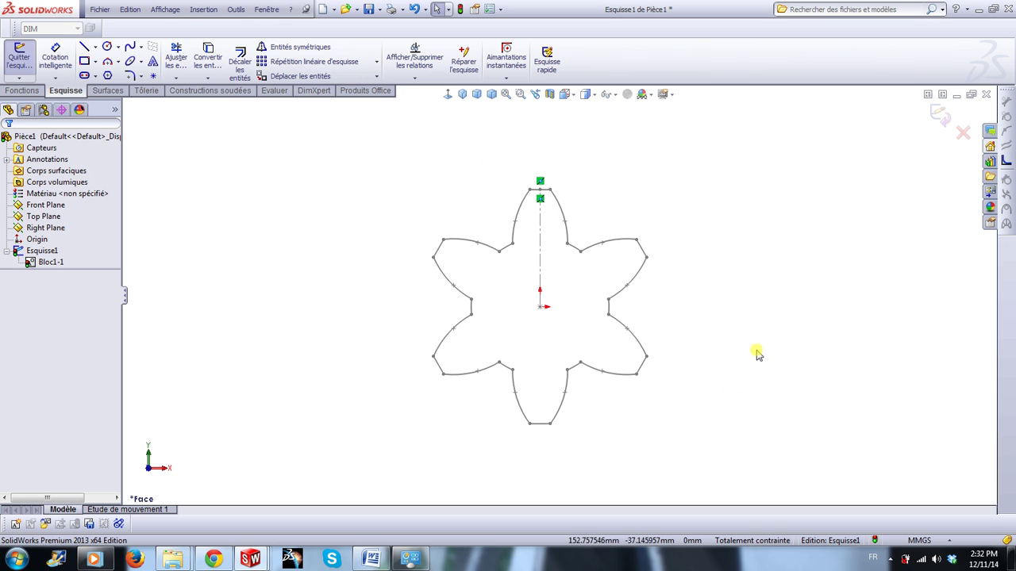
Exit the sketch and show the Front, Top and Right planes in a 3D view.
left_click(940, 117)
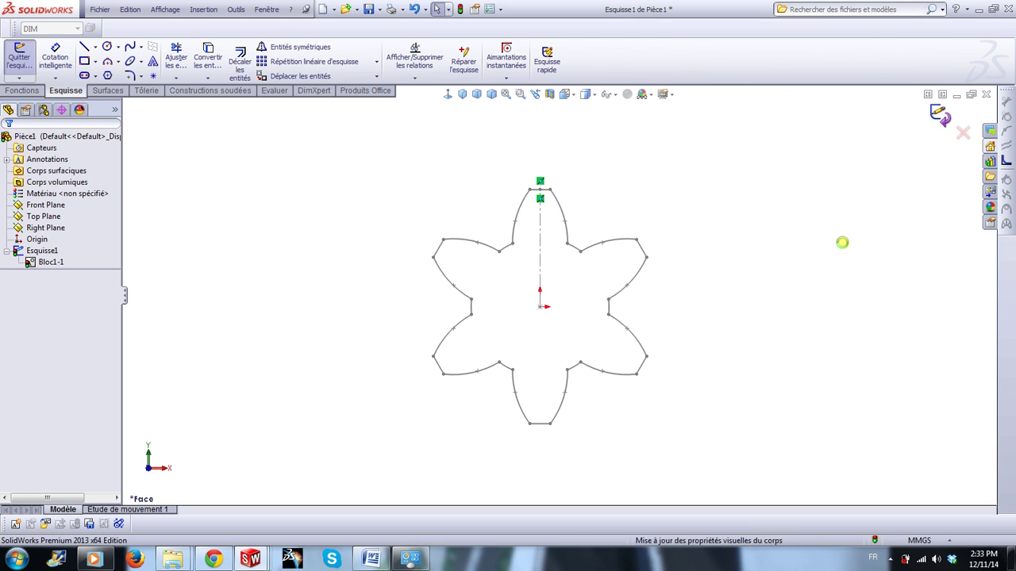
left_click(615, 94)
left_click(607, 109)
left_click(774, 272)
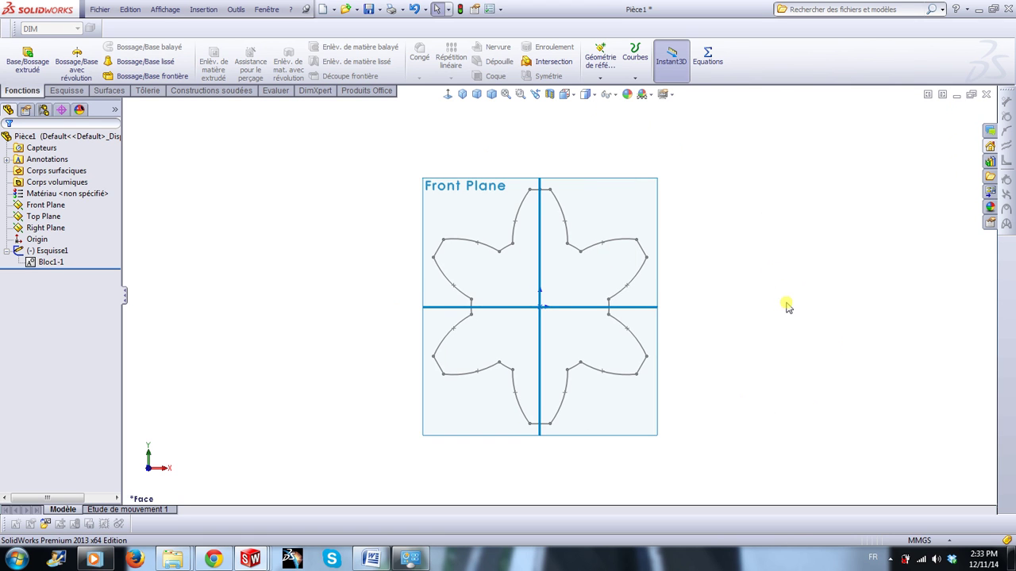
middle_click_drag(788, 308, 750, 347)
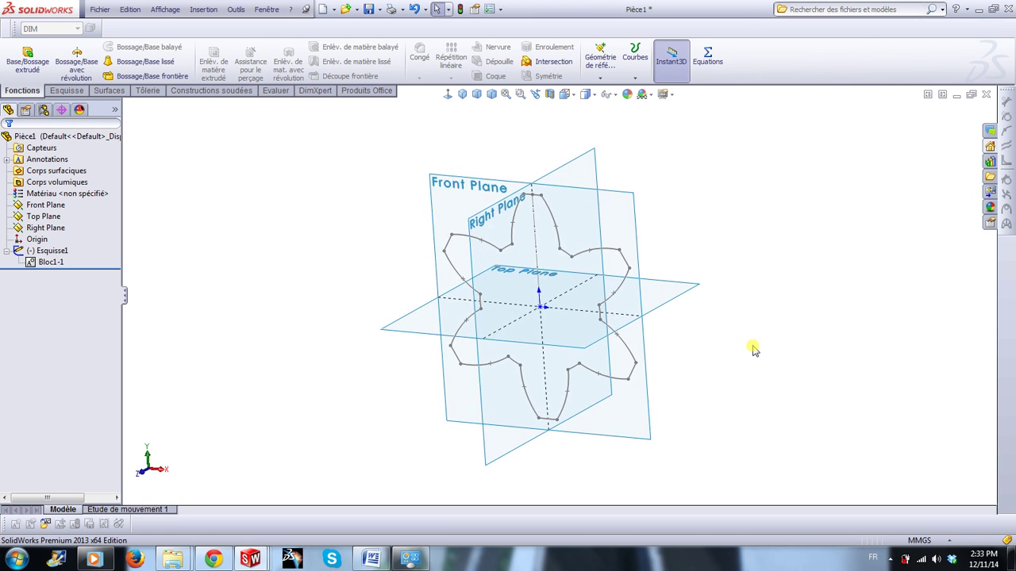
scroll(714, 353, "up", 2)
scroll(681, 356, "down", 2)
scroll(570, 313, "down", 2)
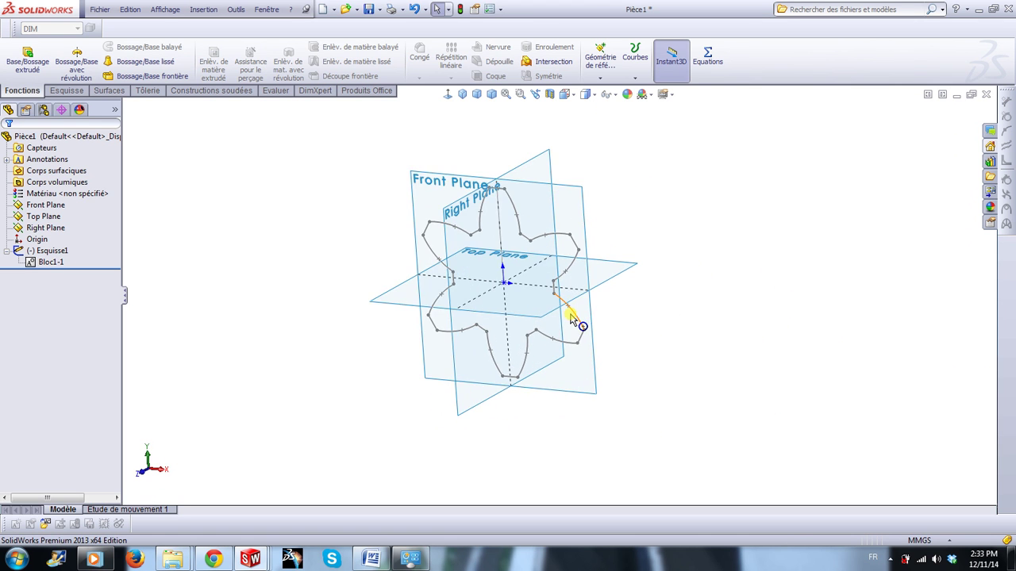
Create reference plane Plan1 offset 45 mm from the Front Plane.
left_click(600, 77)
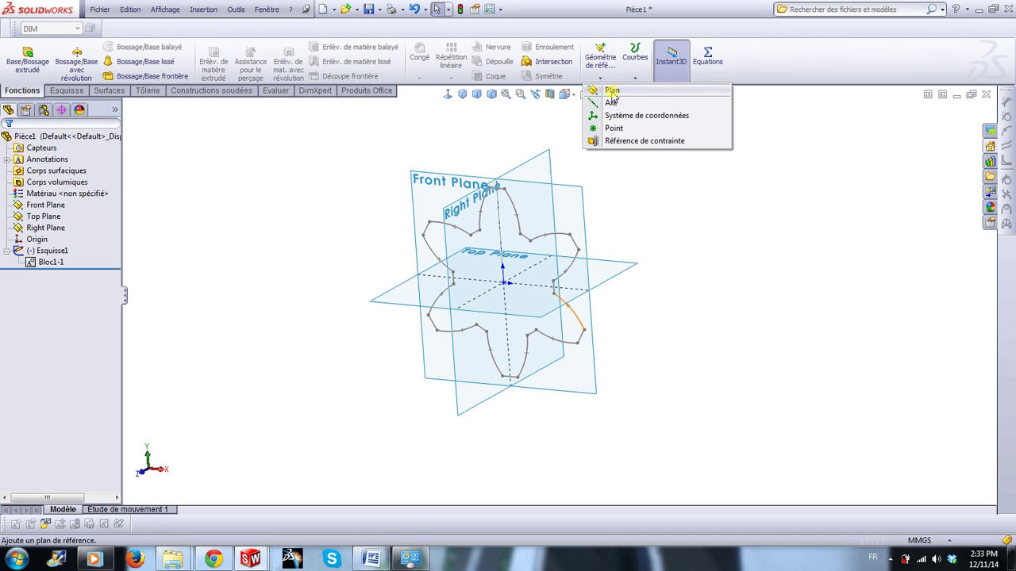
left_click(612, 91)
left_click(566, 187)
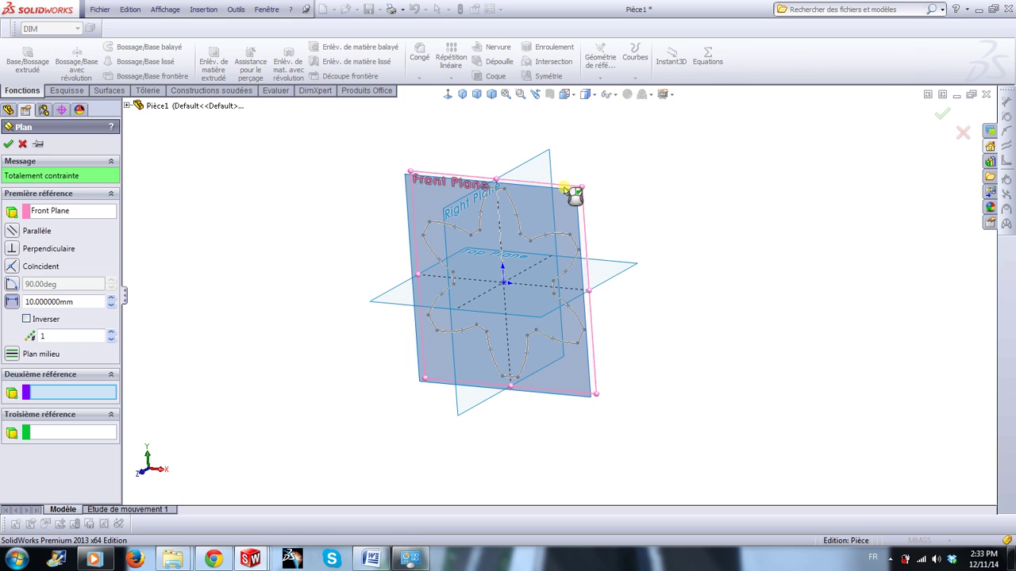
left_click(5, 304)
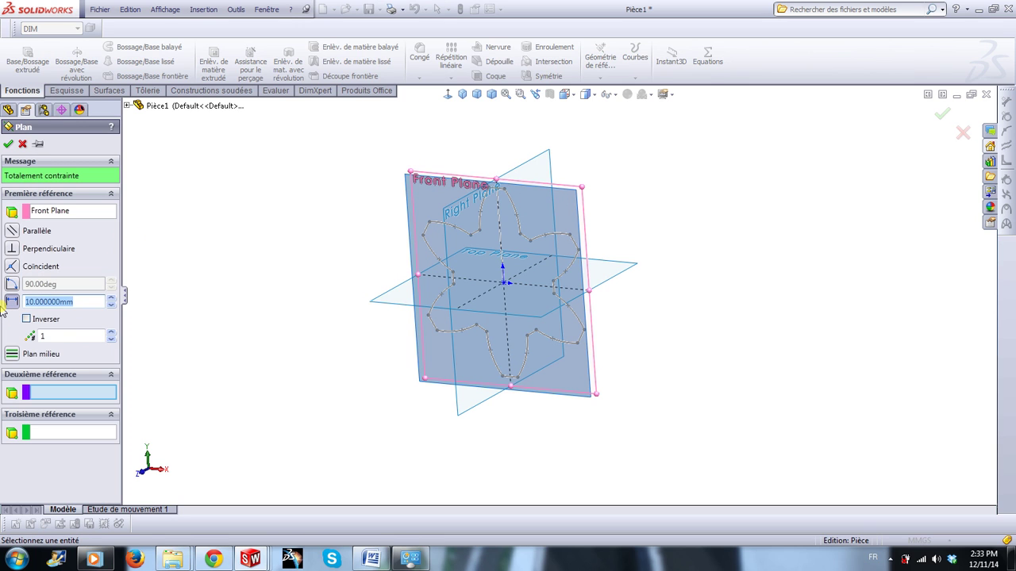
type("45")
key("Return")
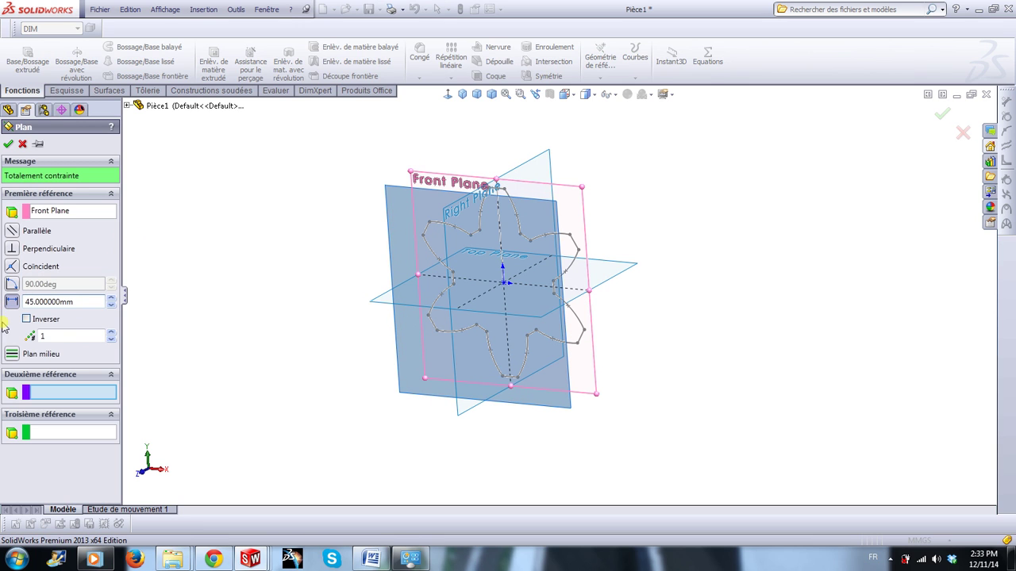
left_click(7, 145)
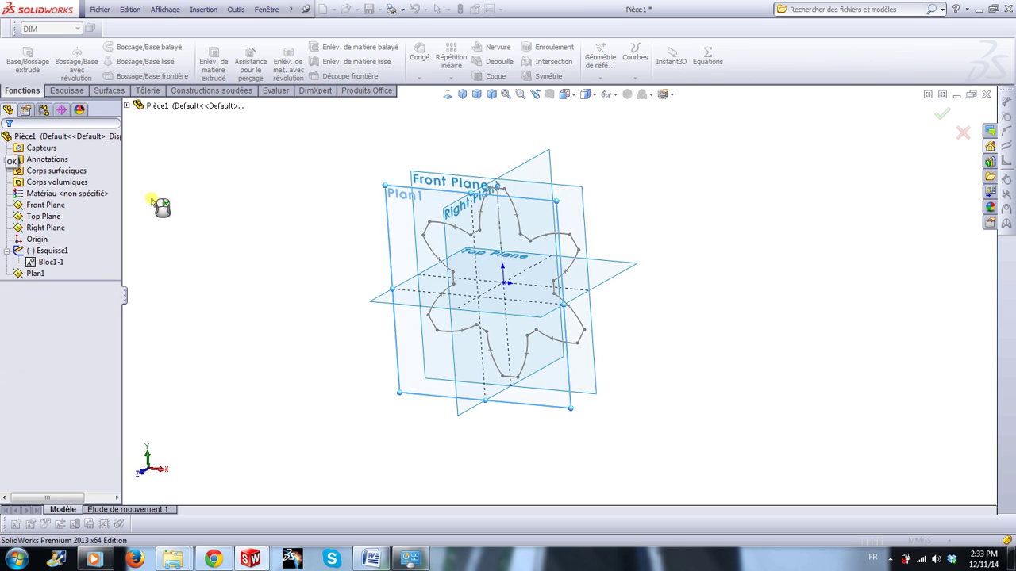
Create reference plane Plan2 offset 95 mm from the Front Plane.
left_click(601, 77)
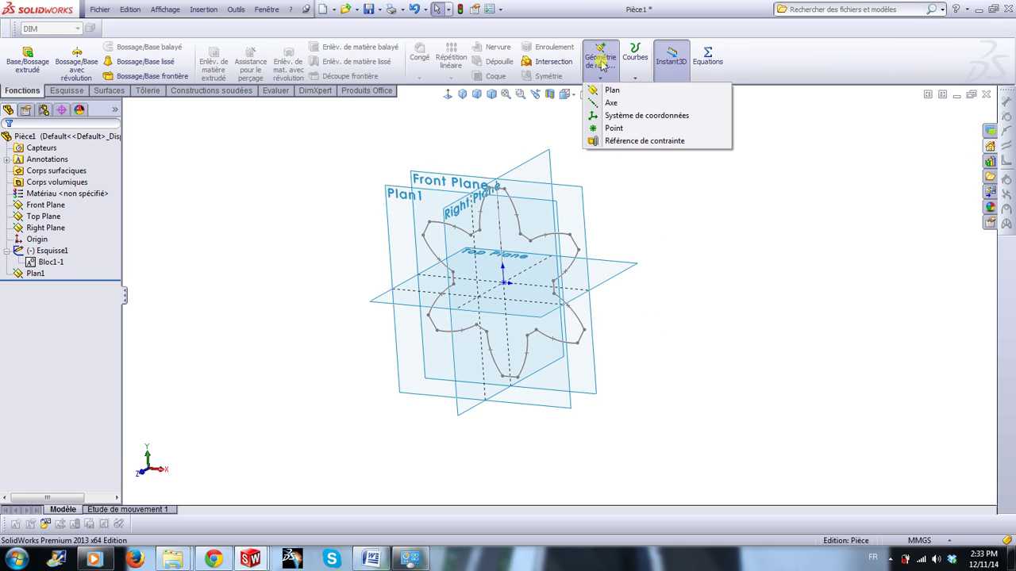
left_click(612, 92)
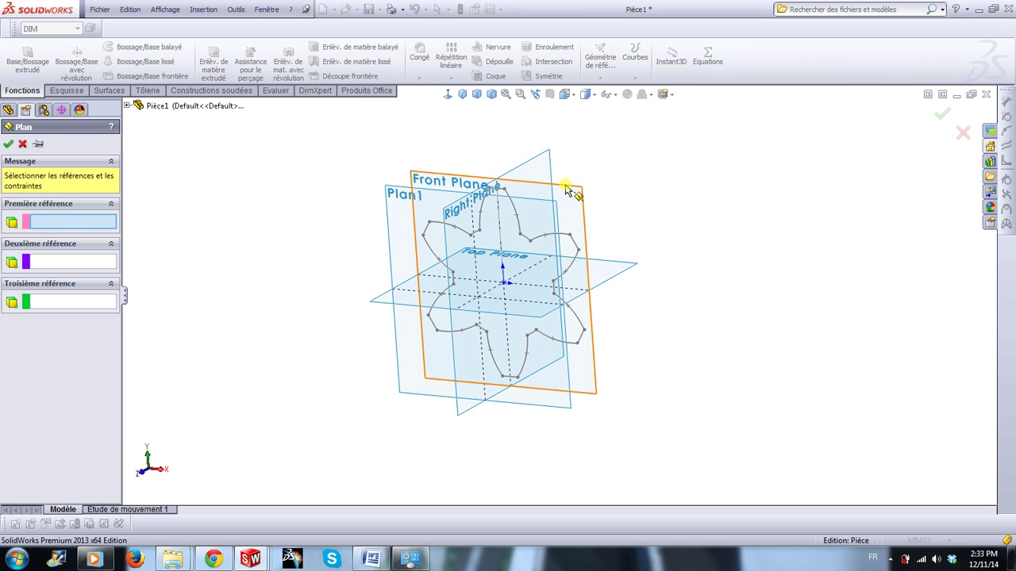
left_click(574, 190)
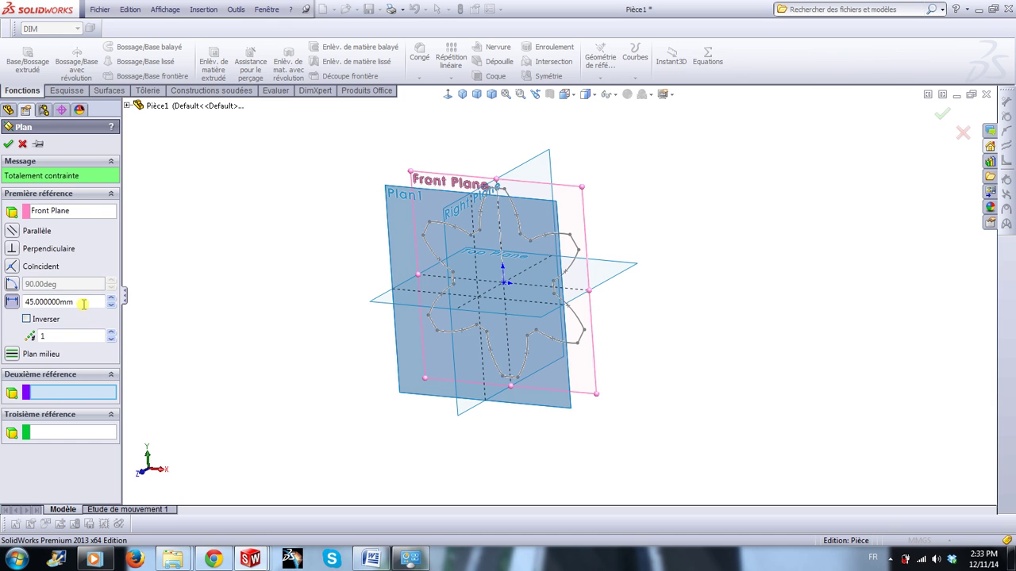
left_click_drag(83, 304, 14, 302)
type("95")
key("Return")
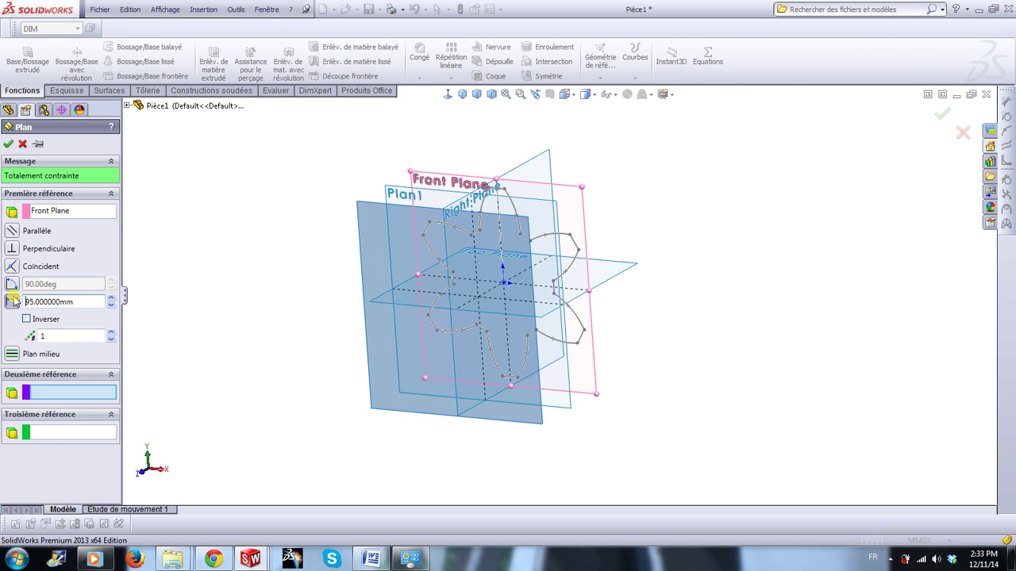
left_click(8, 146)
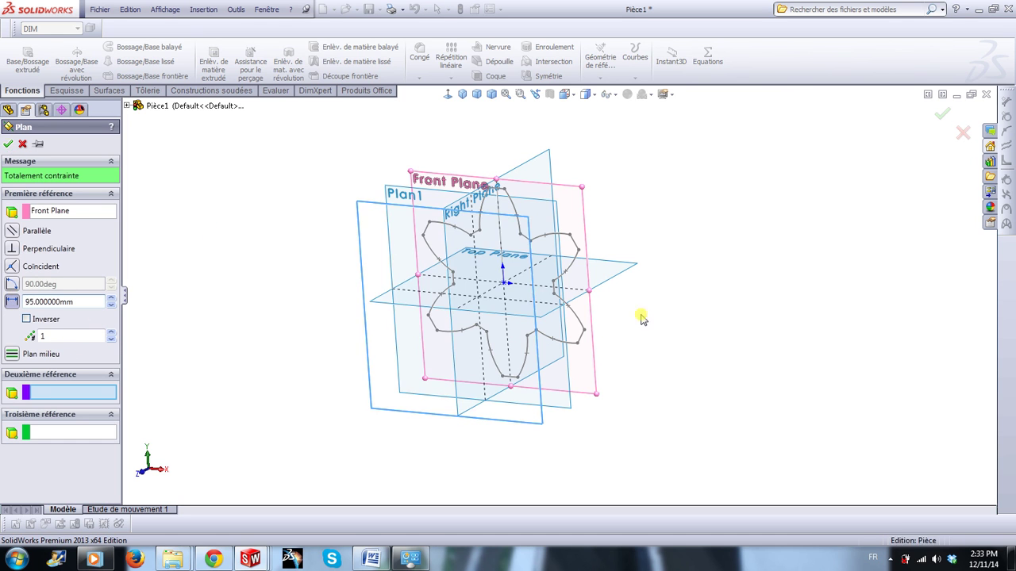
Start sketch Esquisse2 on the 45 mm Plan1 and switch plane display off.
middle_click_drag(735, 381, 730, 388)
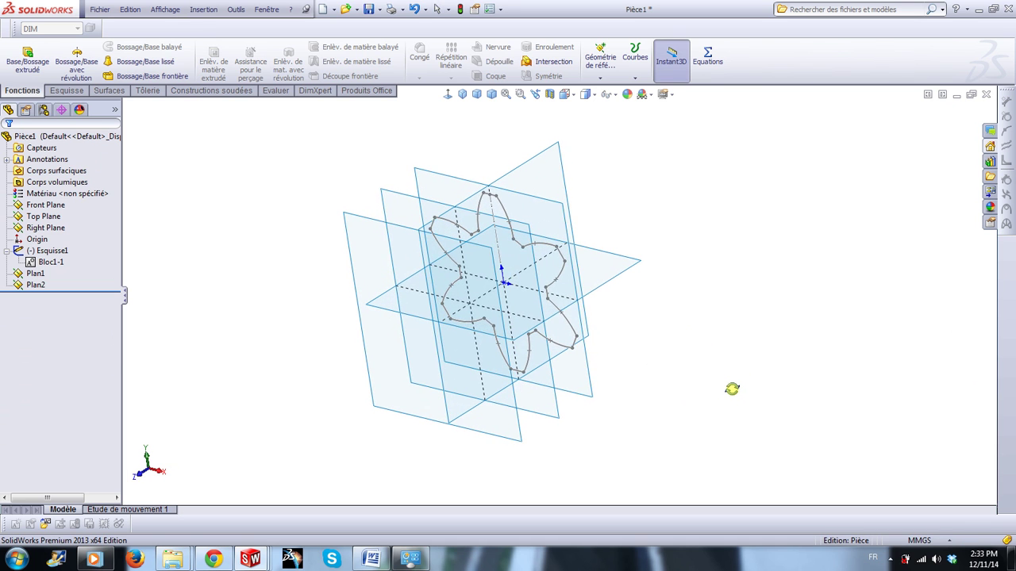
scroll(476, 230, "down", 2)
scroll(396, 198, "down", 2)
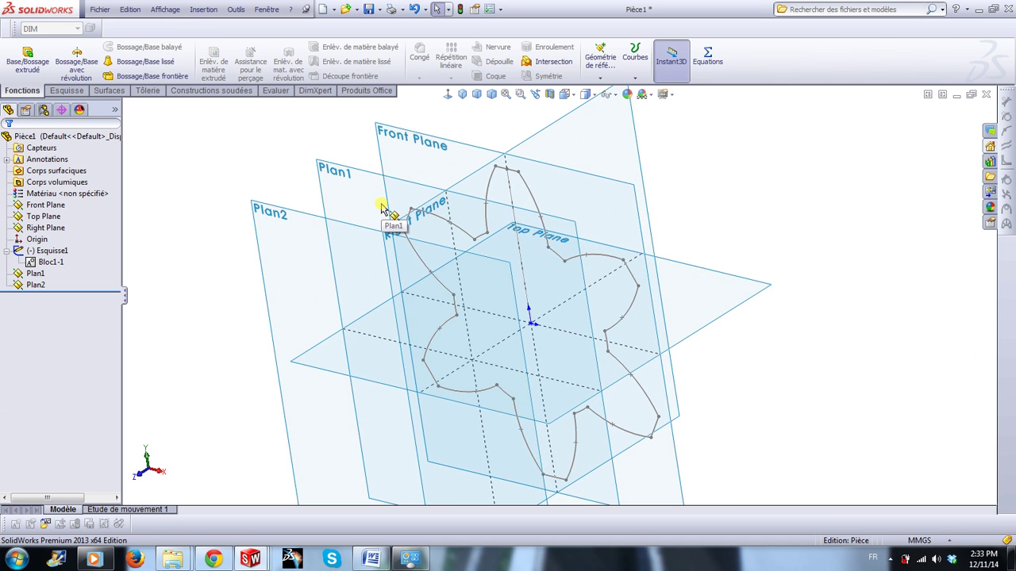
scroll(382, 208, "down", 1)
scroll(385, 170, "down", 1)
scroll(371, 133, "down", 1)
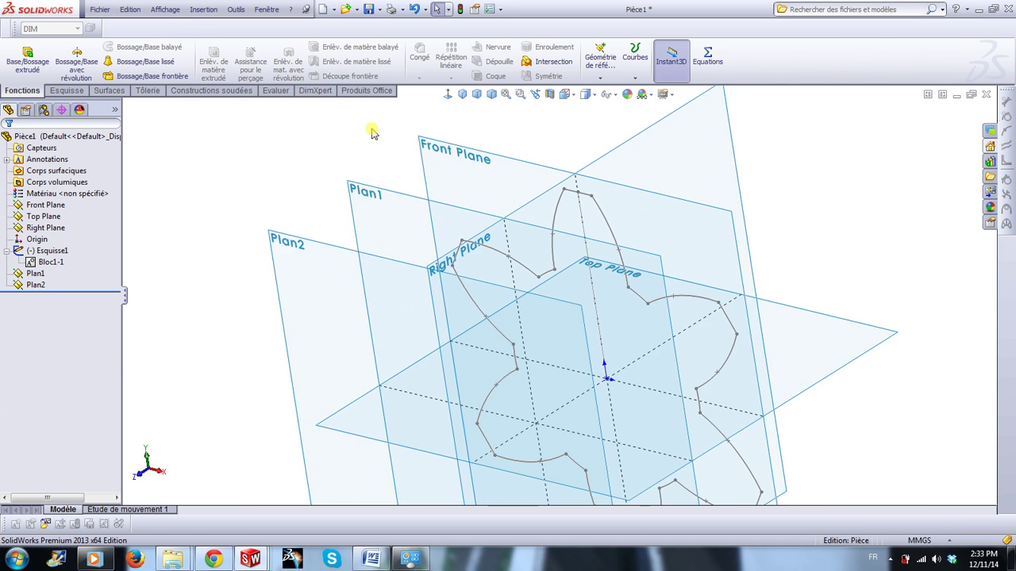
scroll(414, 184, "down", 1)
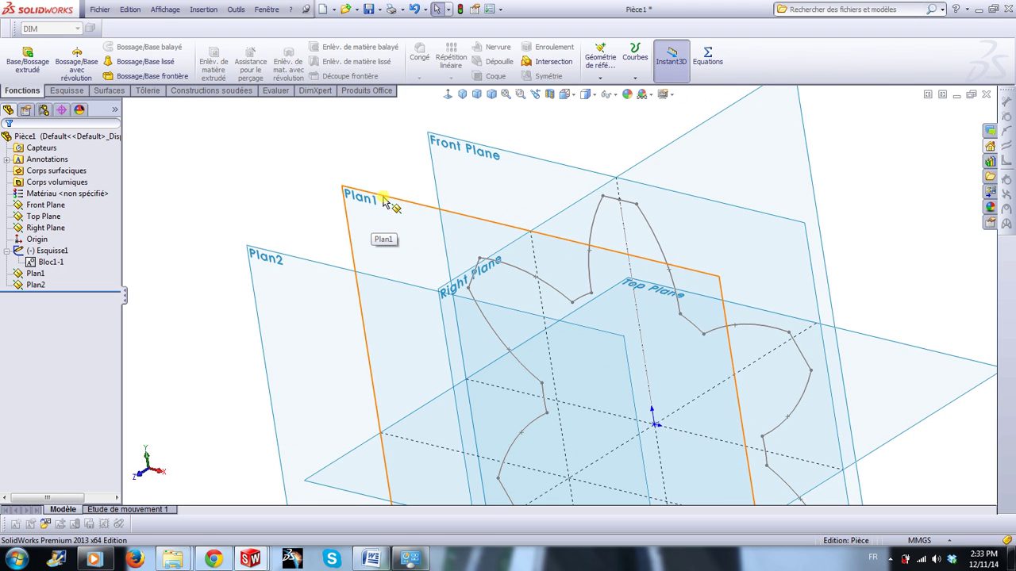
left_click(383, 200)
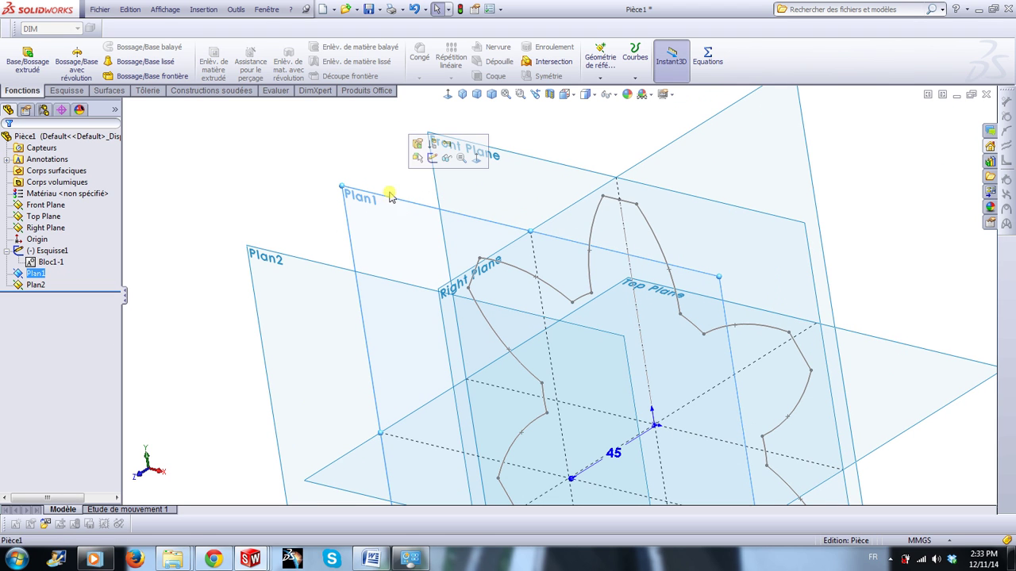
left_click(433, 158)
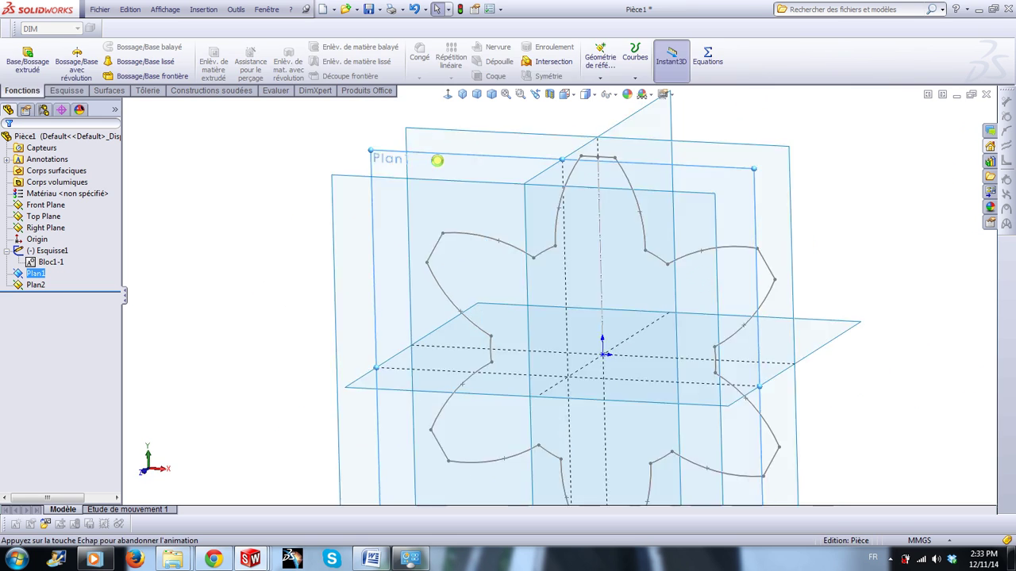
left_click(611, 95)
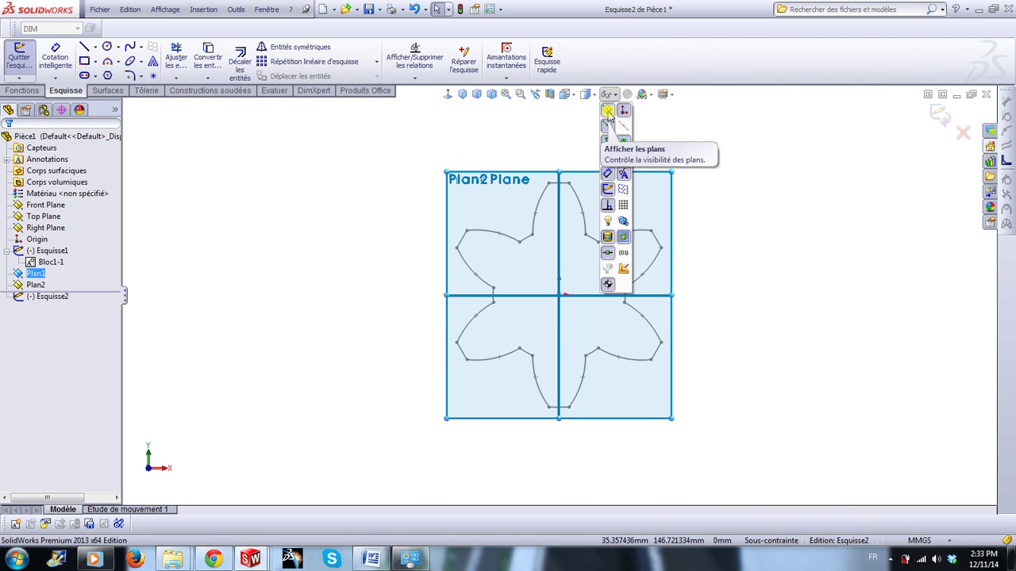
left_click(607, 111)
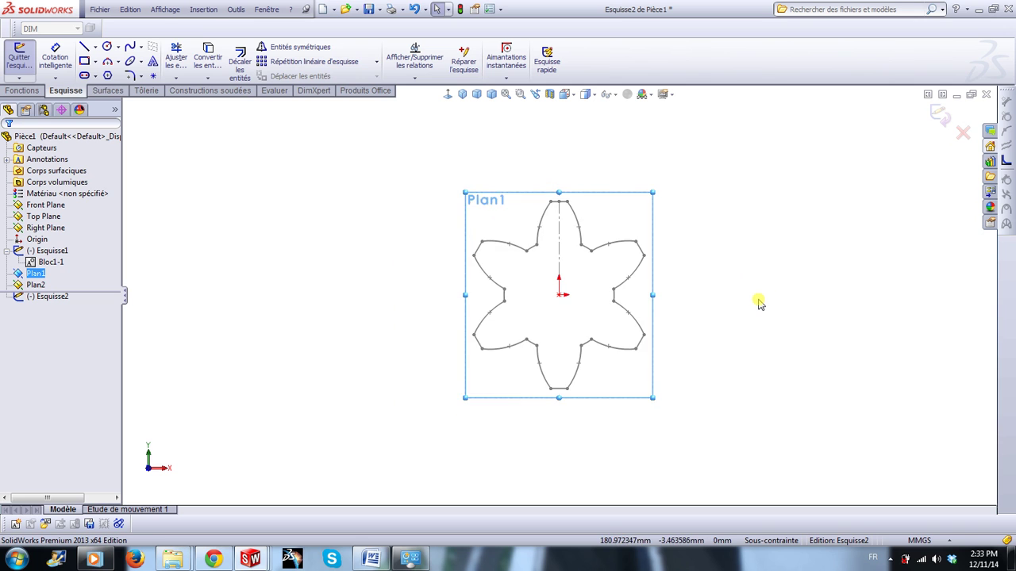
Insert Bloc1 into Esquisse2 at 0.75 scale and 15° rotation, then drag it into position.
left_click(203, 9)
mouse_move(236, 10)
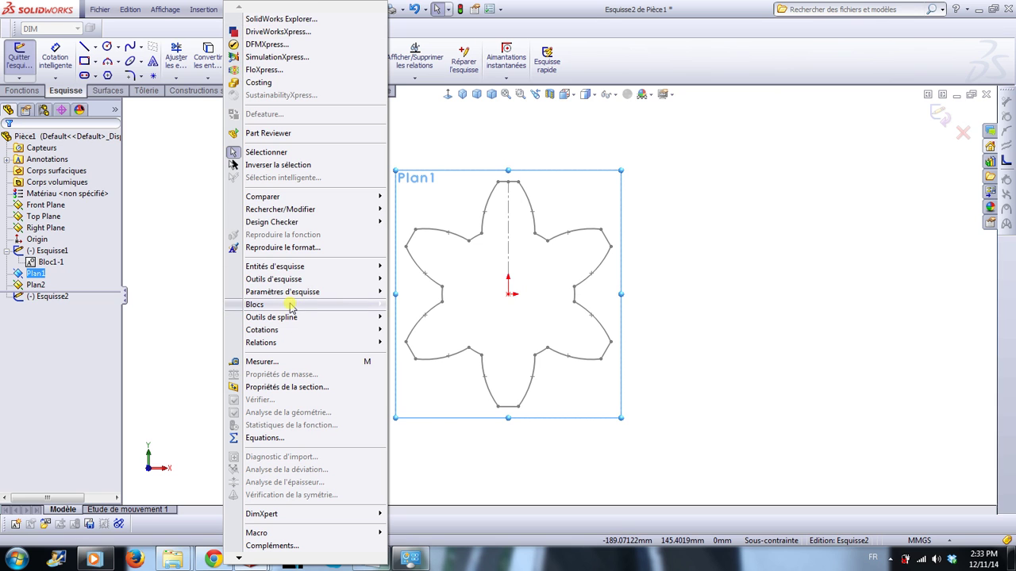
mouse_move(302, 304)
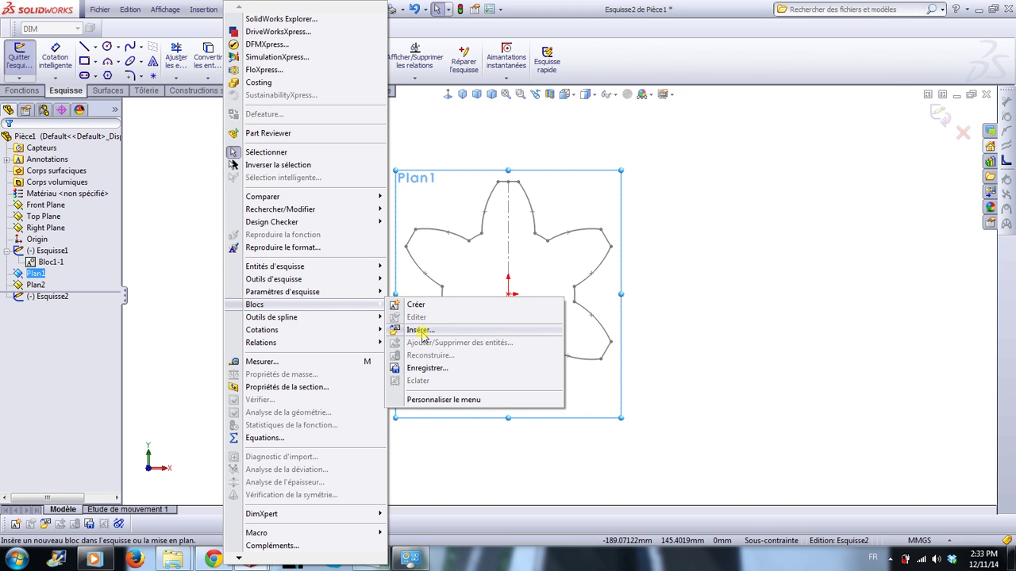
left_click(420, 330)
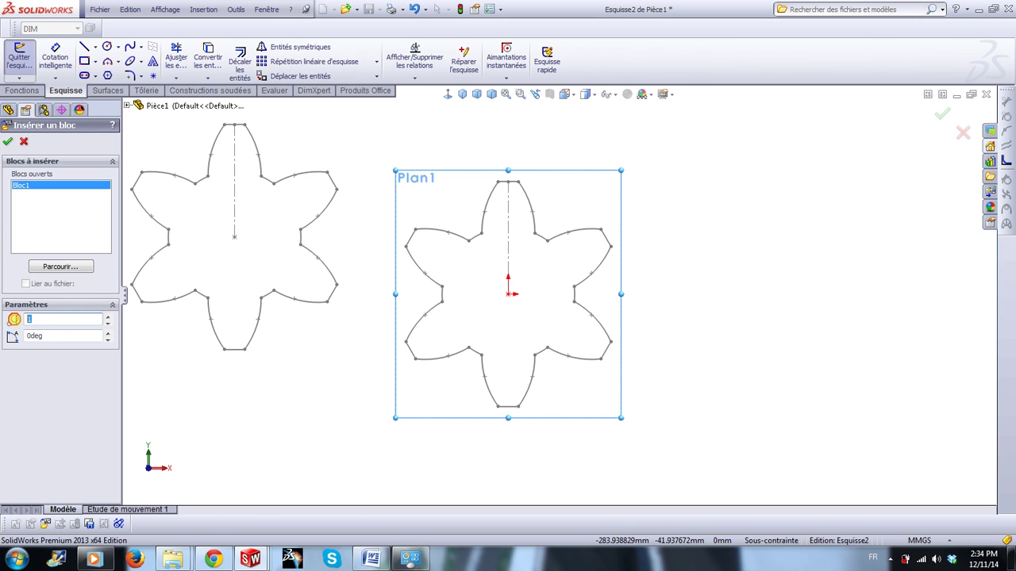
type("7")
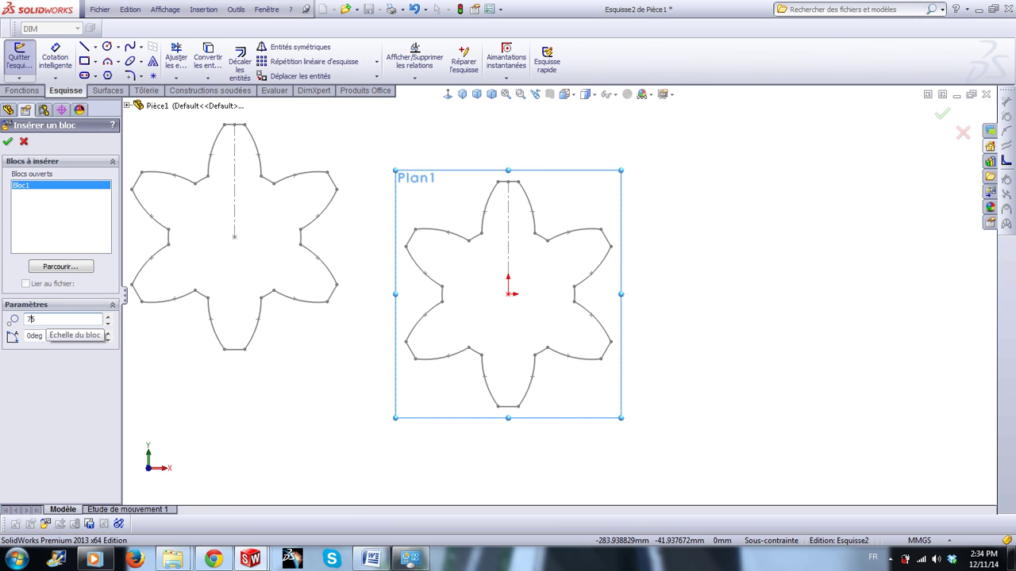
type("5")
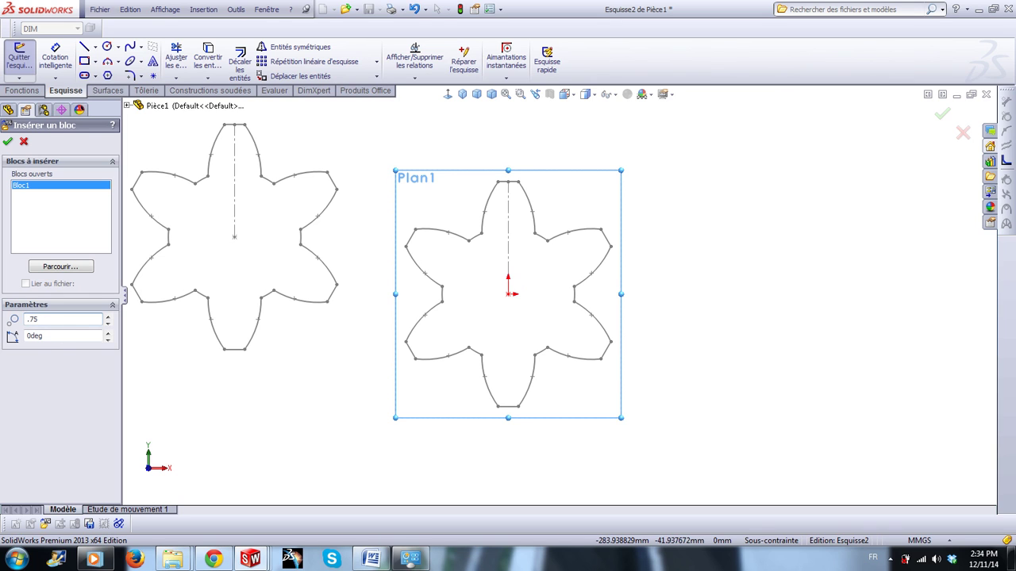
key("Tab")
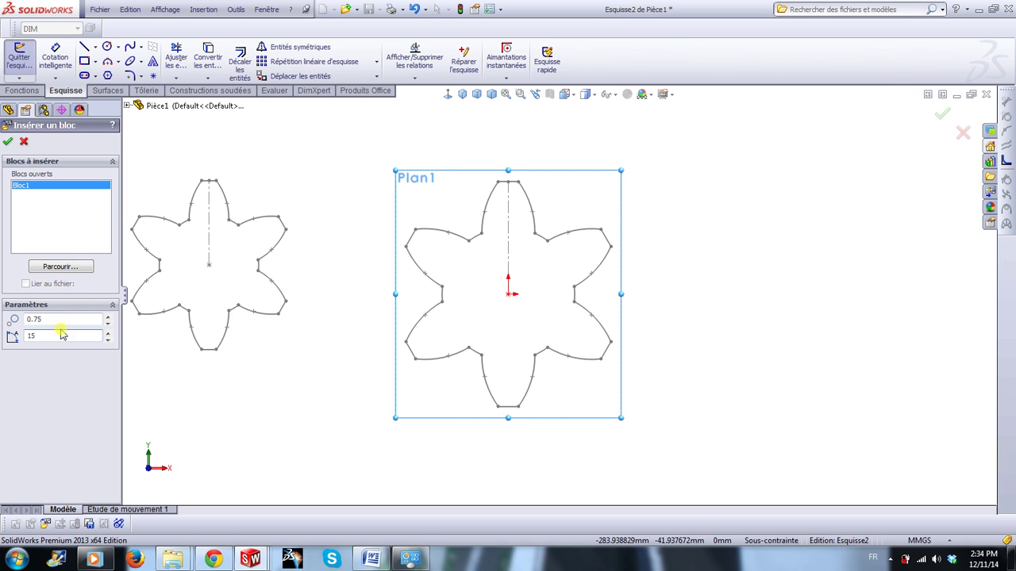
key("Return")
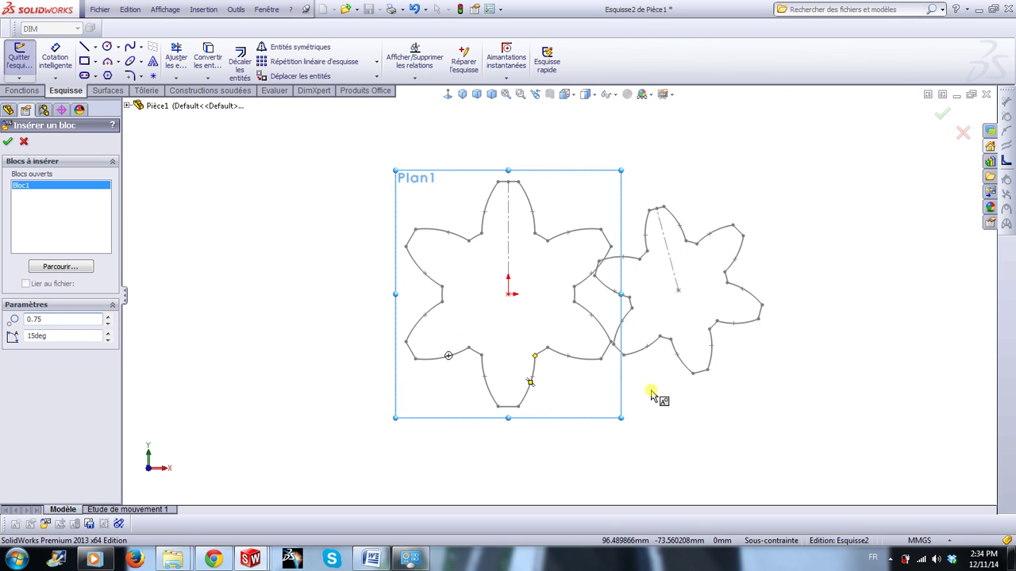
left_click(706, 370)
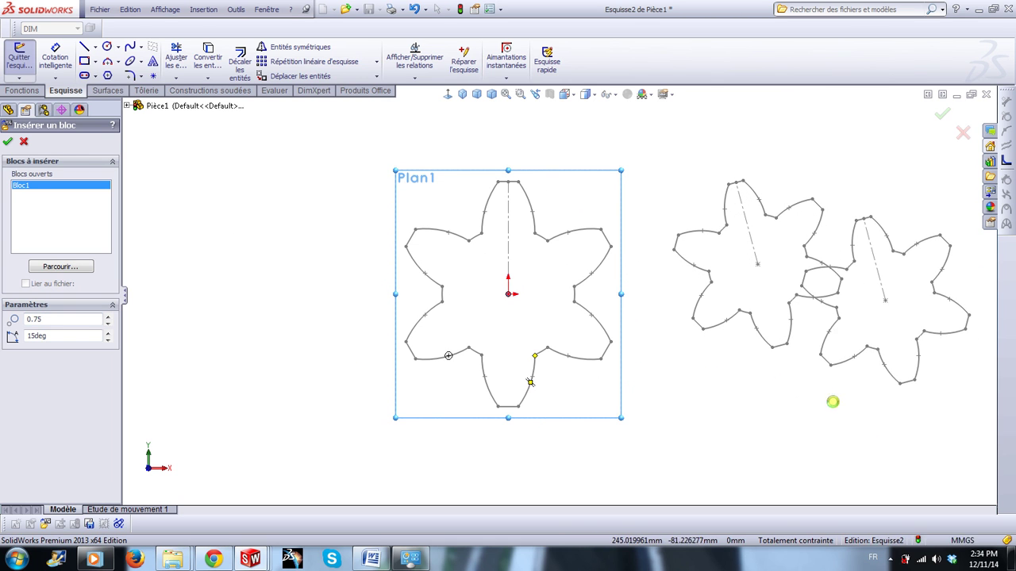
key("Escape")
left_click_drag(759, 269, 757, 286)
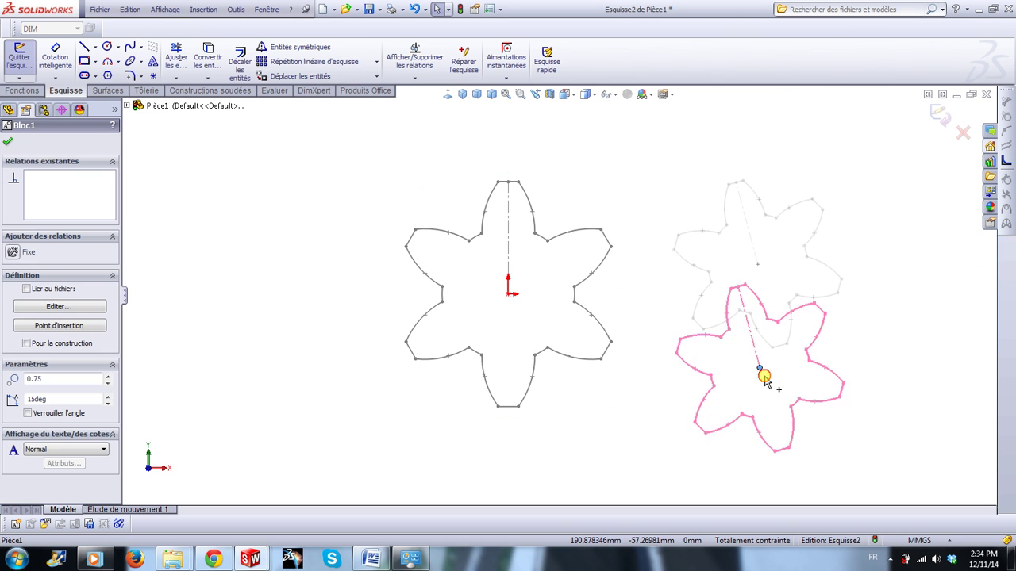
left_click(508, 296, "ctrl")
left_click(566, 241)
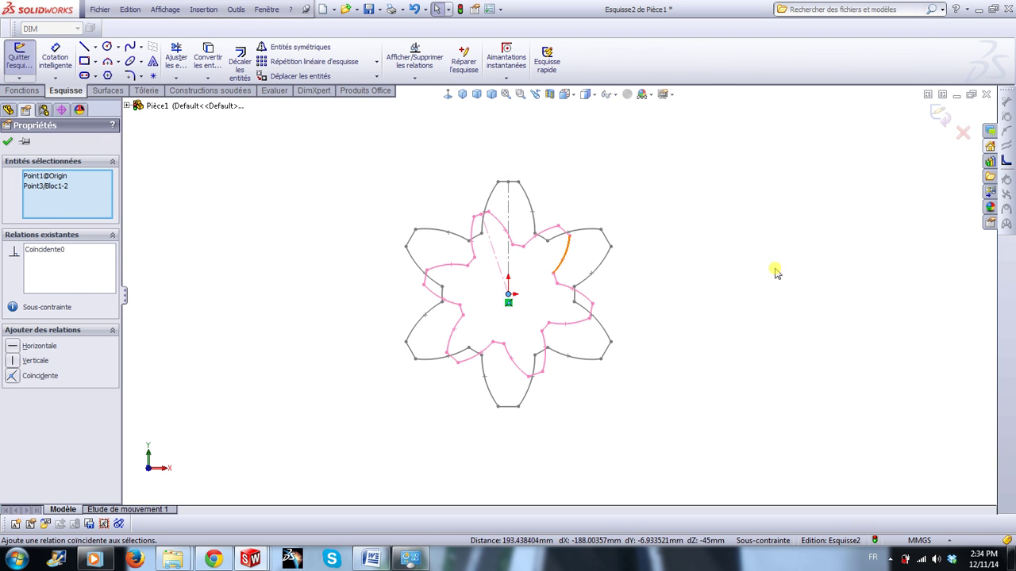
left_click(775, 272)
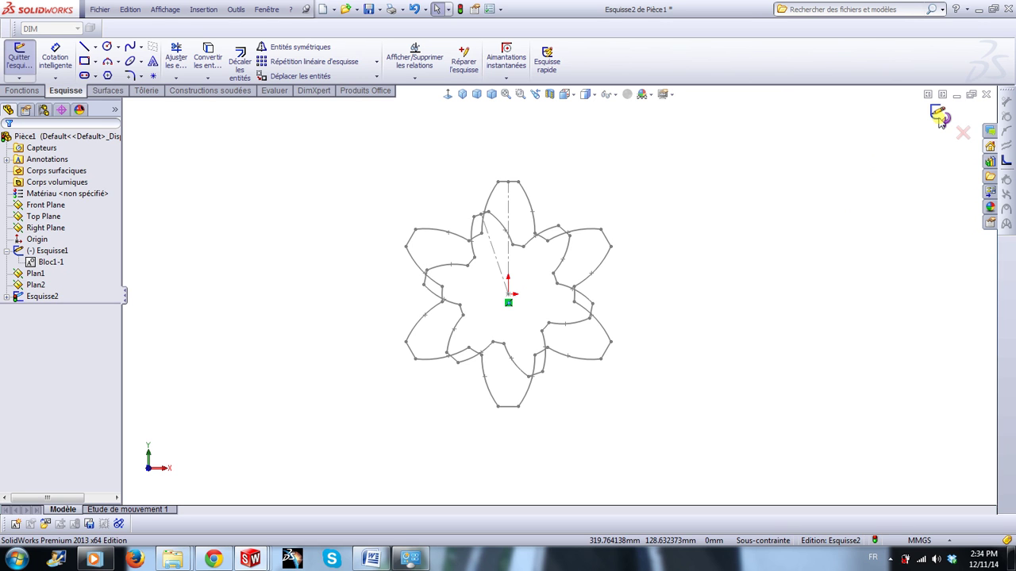
left_click(939, 117)
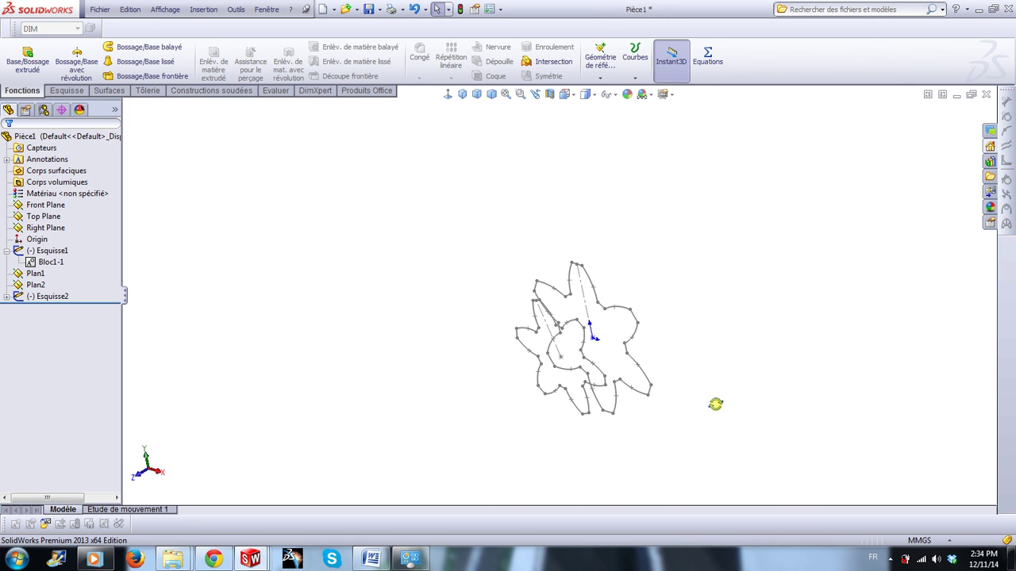
Show the planes again and start sketch Esquisse3 on the 95 mm Plan2.
scroll(633, 380, "down", 2)
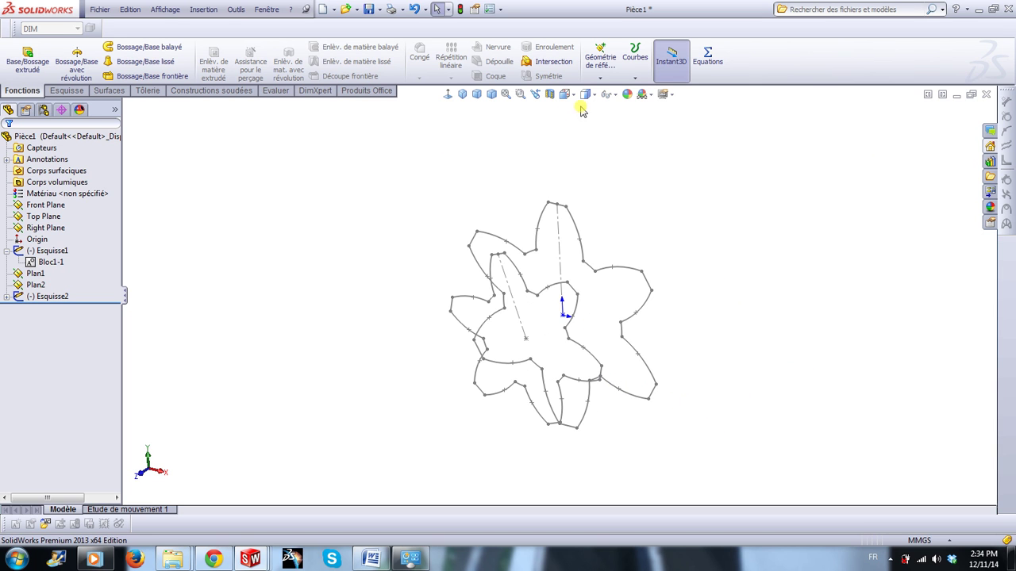
left_click(609, 94)
left_click(608, 110)
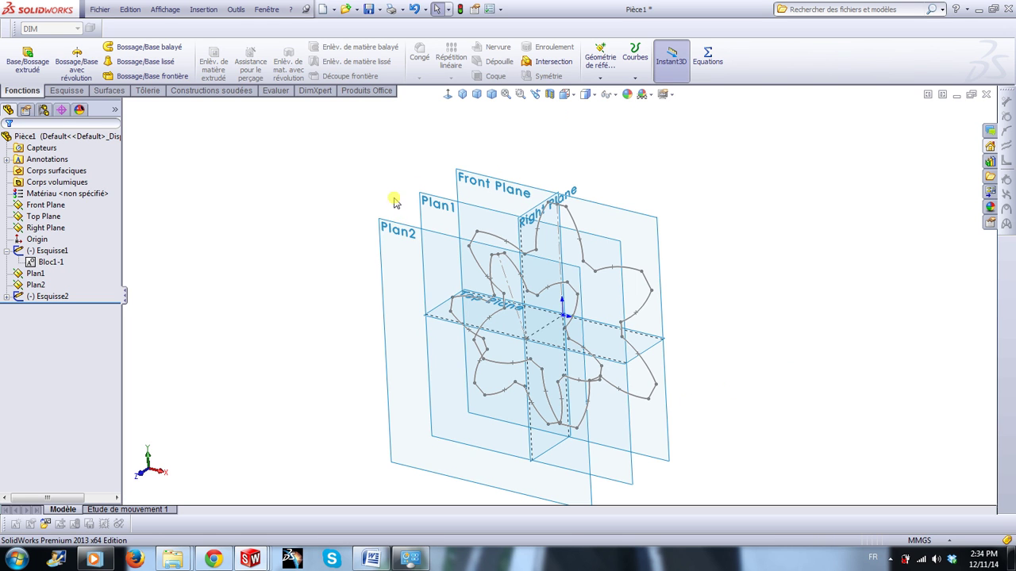
left_click(401, 224)
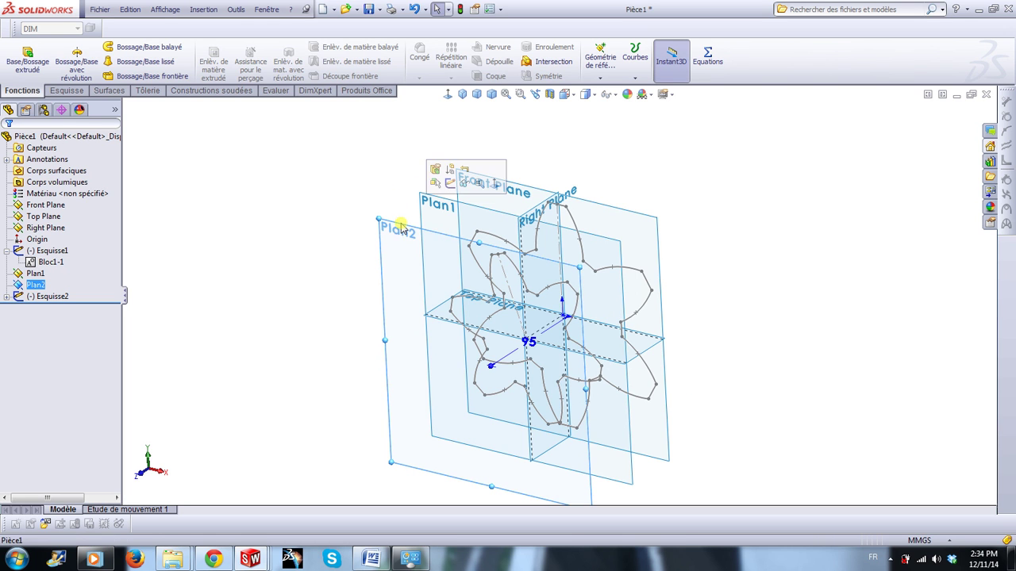
left_click(449, 184)
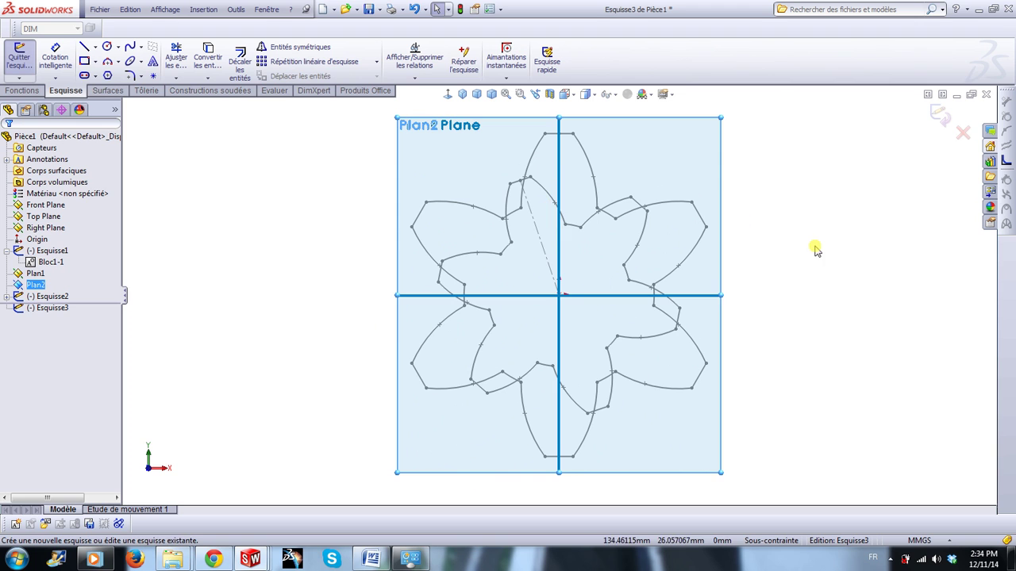
scroll(794, 278, "up", 2)
scroll(782, 304, "down", 1)
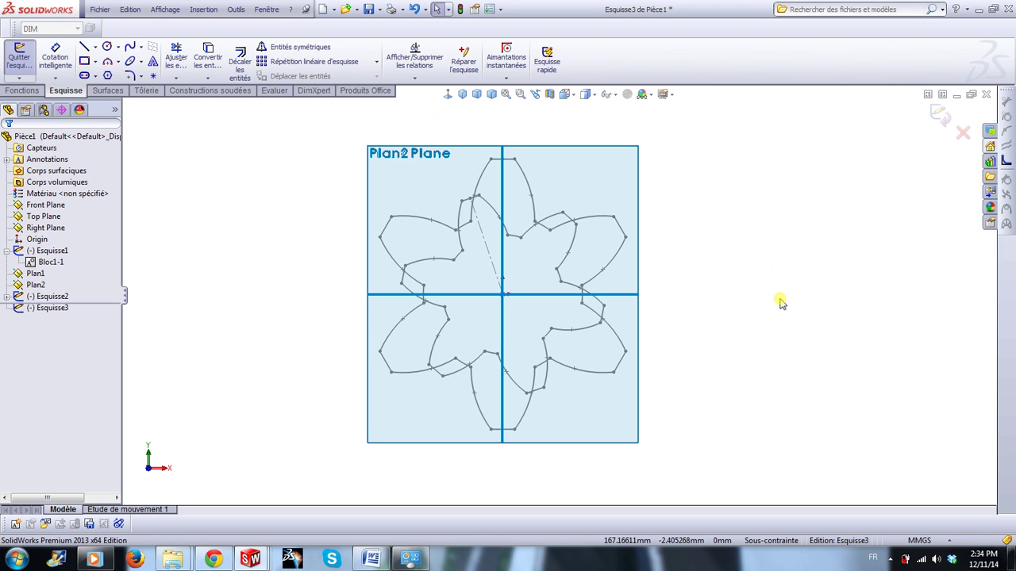
Insert Bloc1 into the Plan2 sketch at 0.5 scale and 30° rotation.
left_click(232, 10)
mouse_move(301, 304)
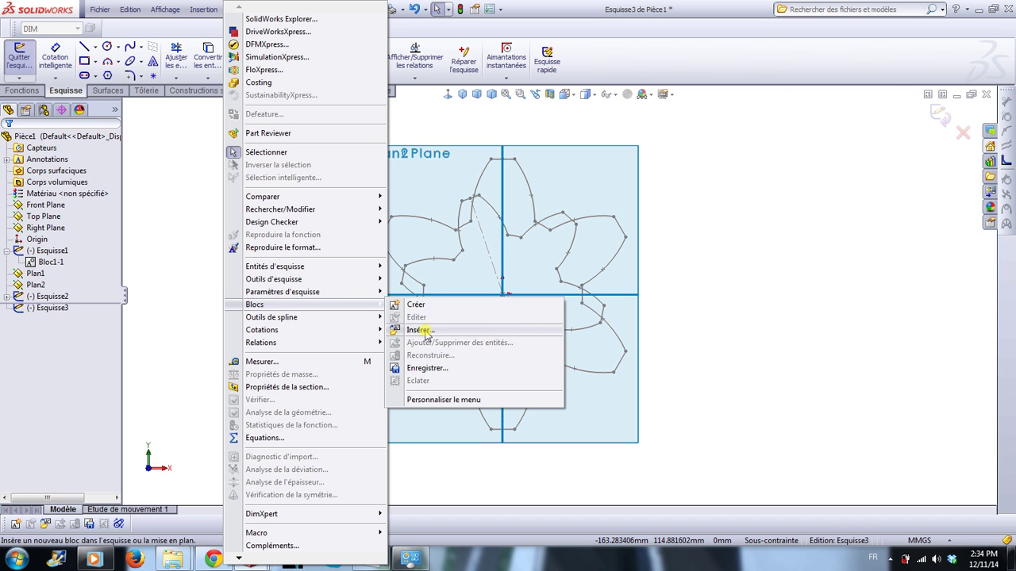
left_click(427, 330)
type(".5")
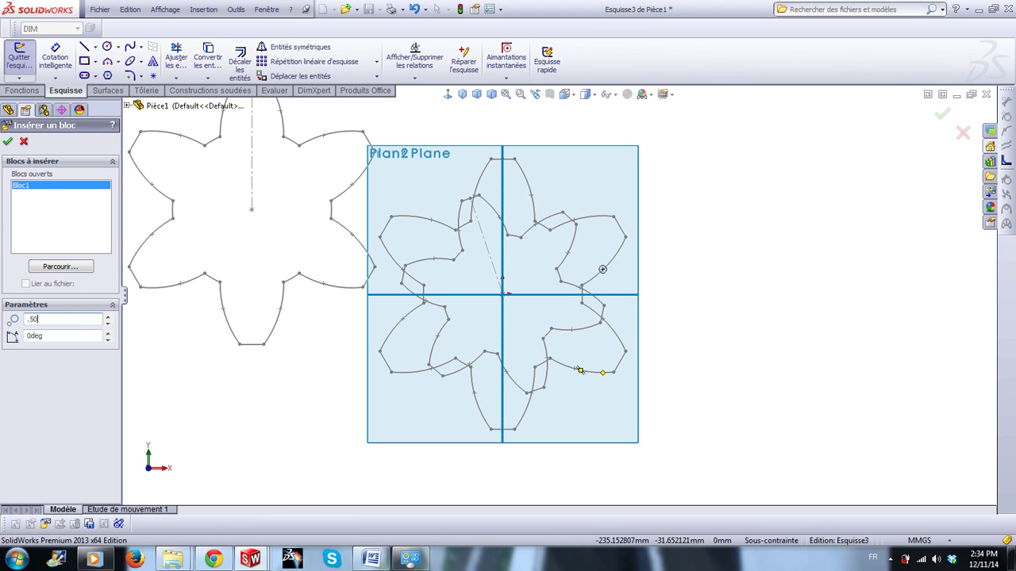
left_click(50, 336)
type("30")
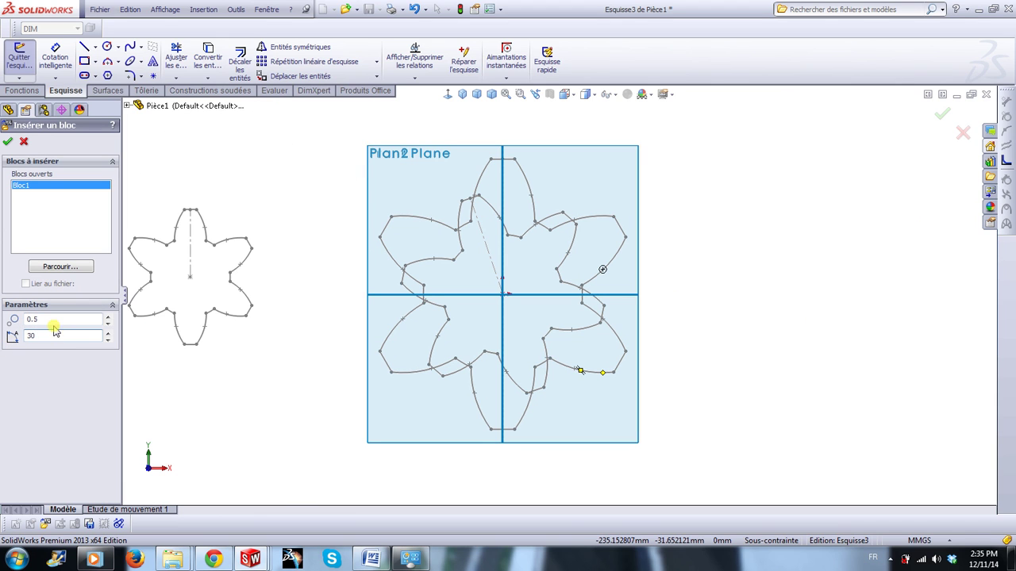
key("Return")
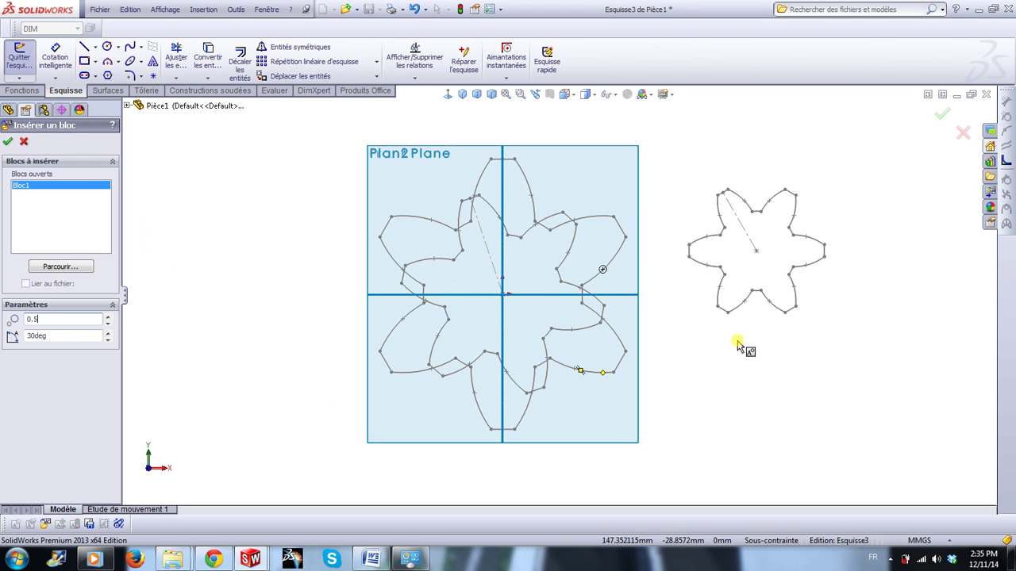
left_click(741, 344)
key("Escape")
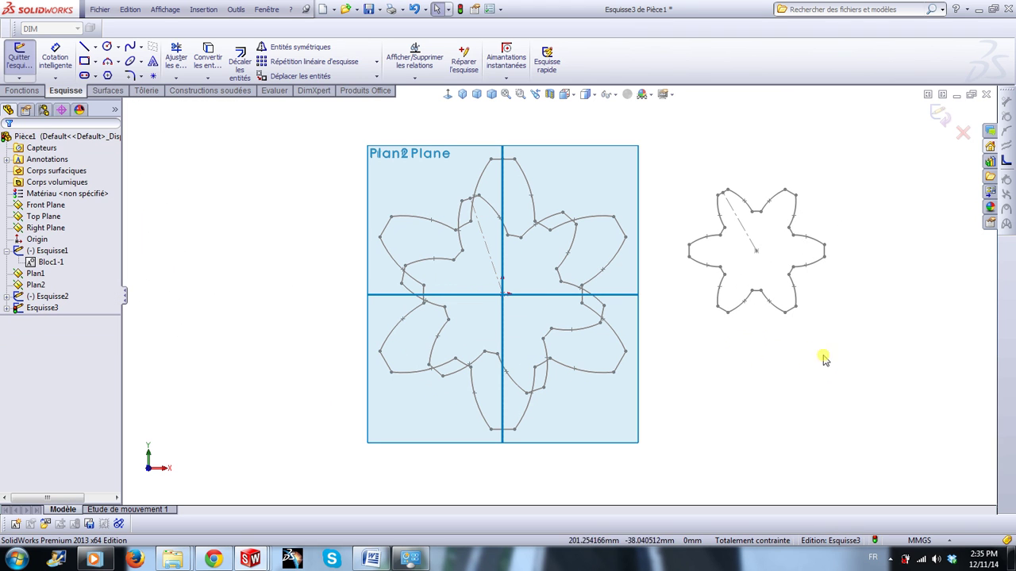
Make the block's insertion point coincident with the origin and close Esquisse3.
left_click(756, 253)
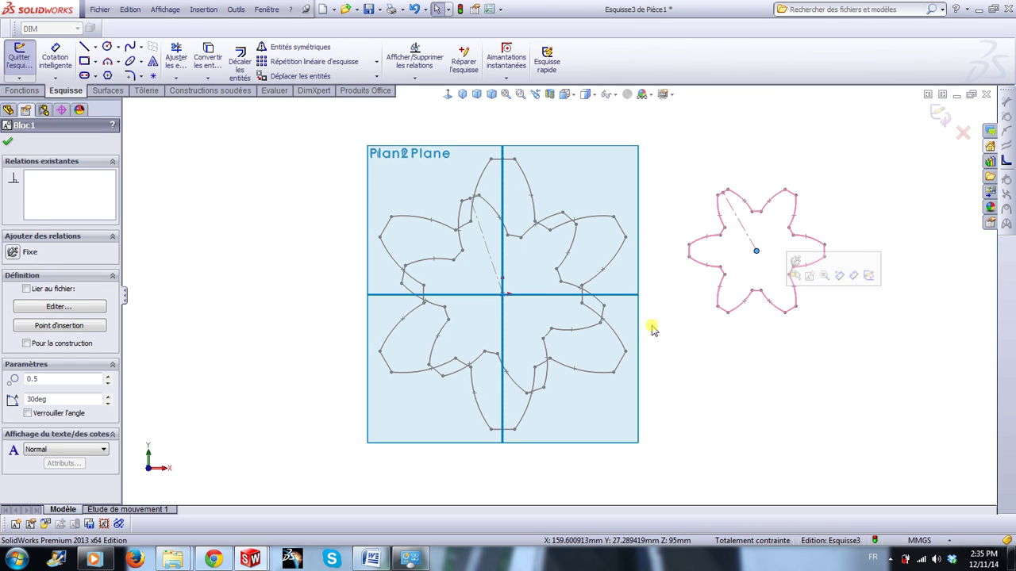
left_click(502, 296, "ctrl")
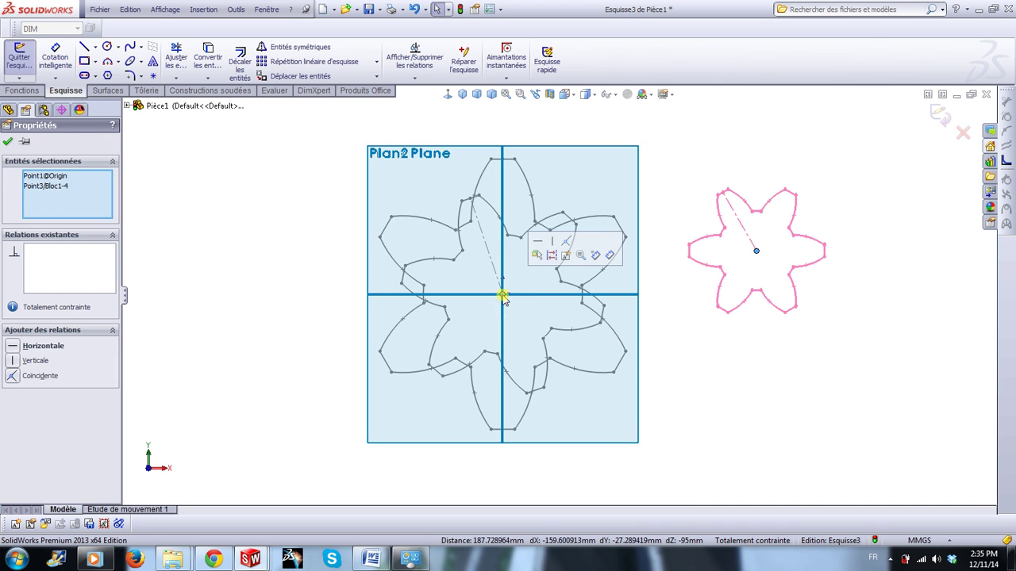
left_click(566, 241)
left_click(896, 195)
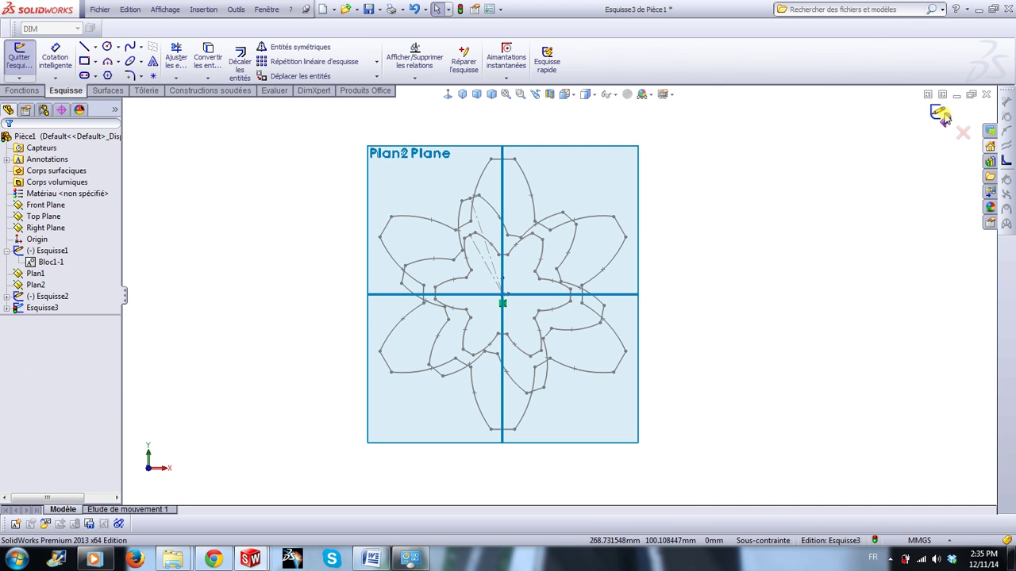
left_click(939, 115)
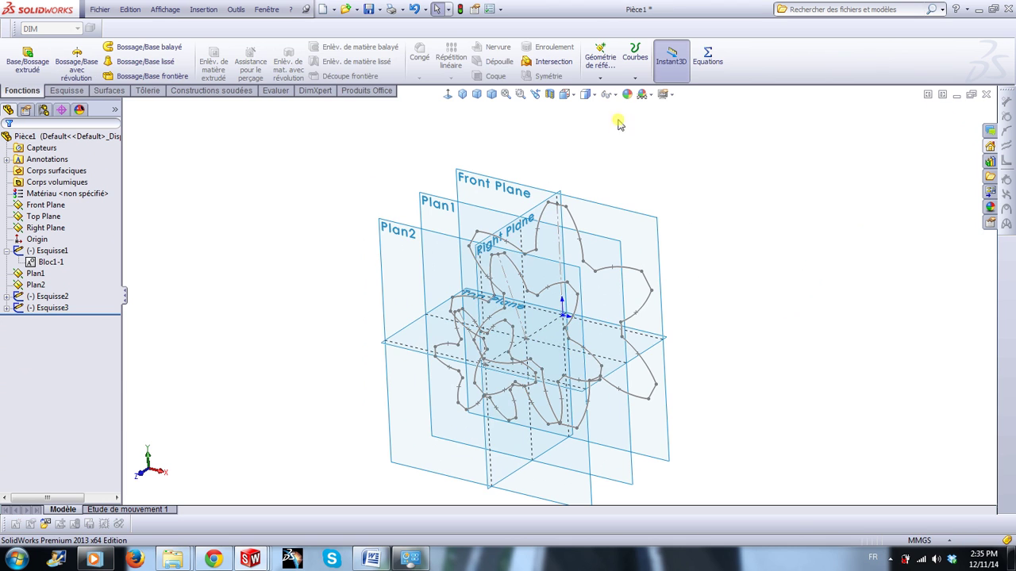
Hide the reference planes and orbit the view to see the three stacked gear profiles.
left_click(611, 95)
left_click(618, 132)
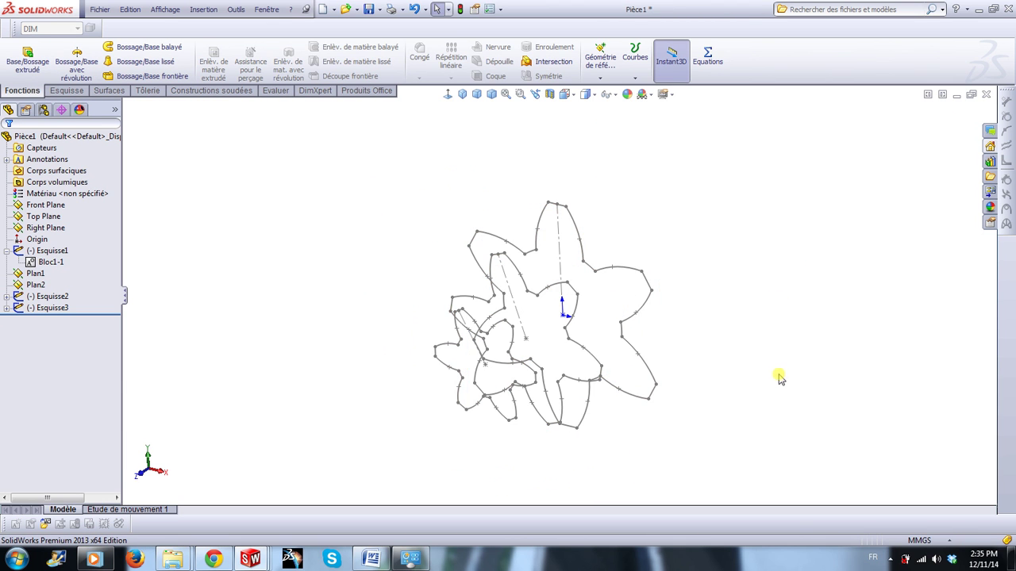
mouse_move(781, 374)
middle_mouse_down()
mouse_move(575, 353)
mouse_move(602, 329)
middle_mouse_up()
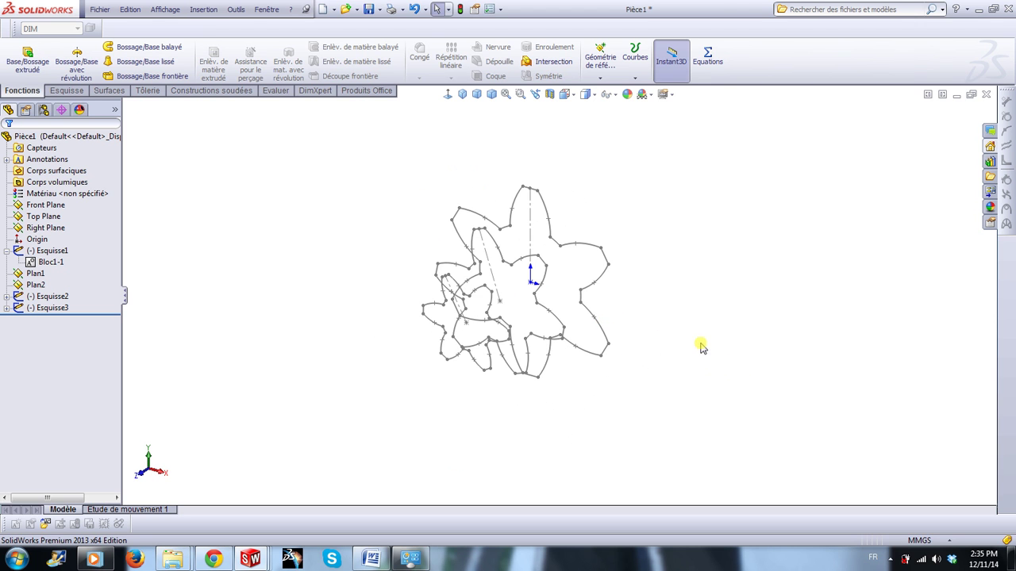
mouse_move(701, 347)
middle_mouse_down()
mouse_move(643, 333)
mouse_move(556, 208)
middle_mouse_up()
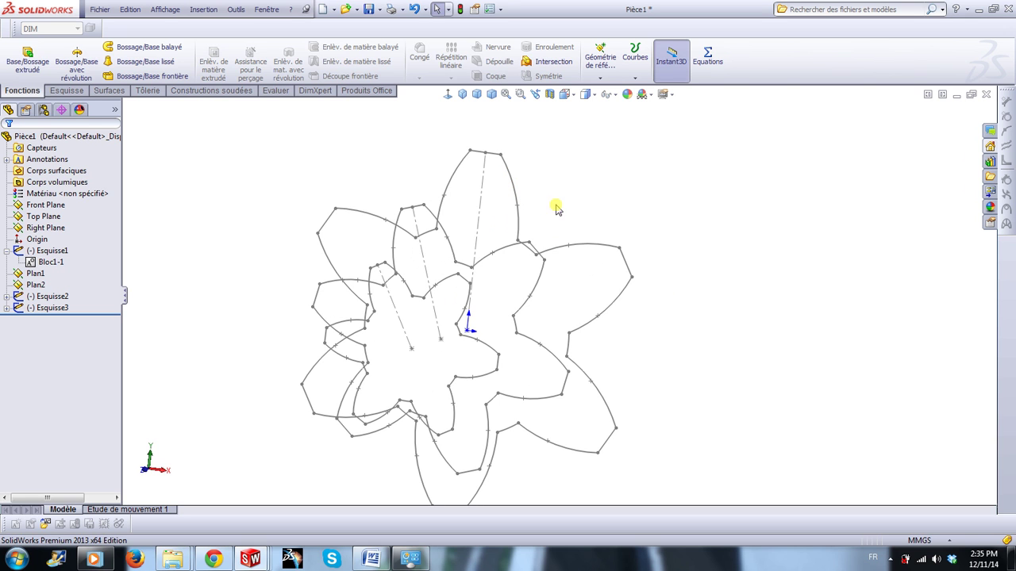
Loft Esquisse1, Esquisse2 and Esquisse3 into the twisted, tapering solid Lissage1.
left_click(143, 61)
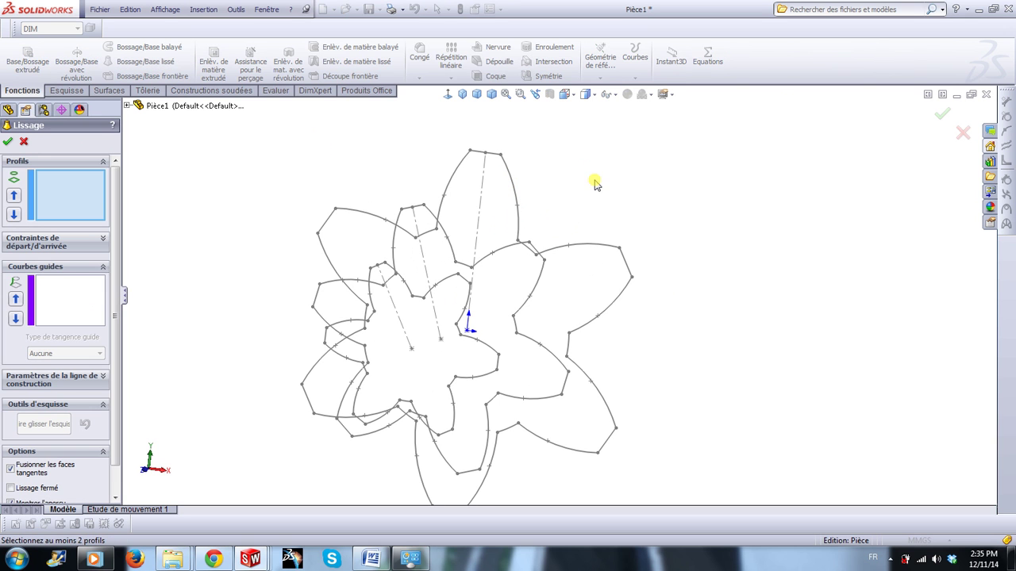
scroll(506, 198, "down", 2)
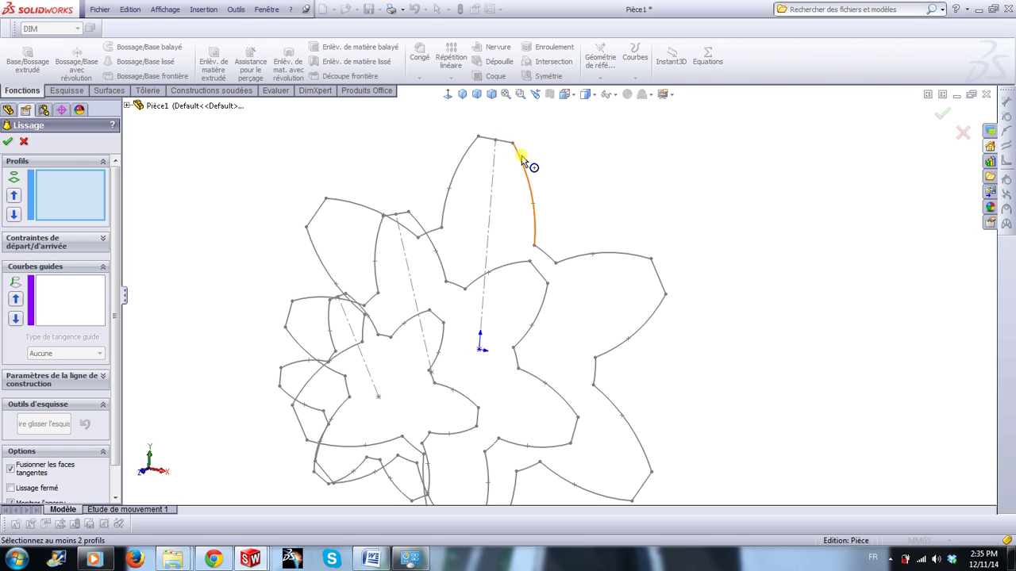
left_click(521, 161)
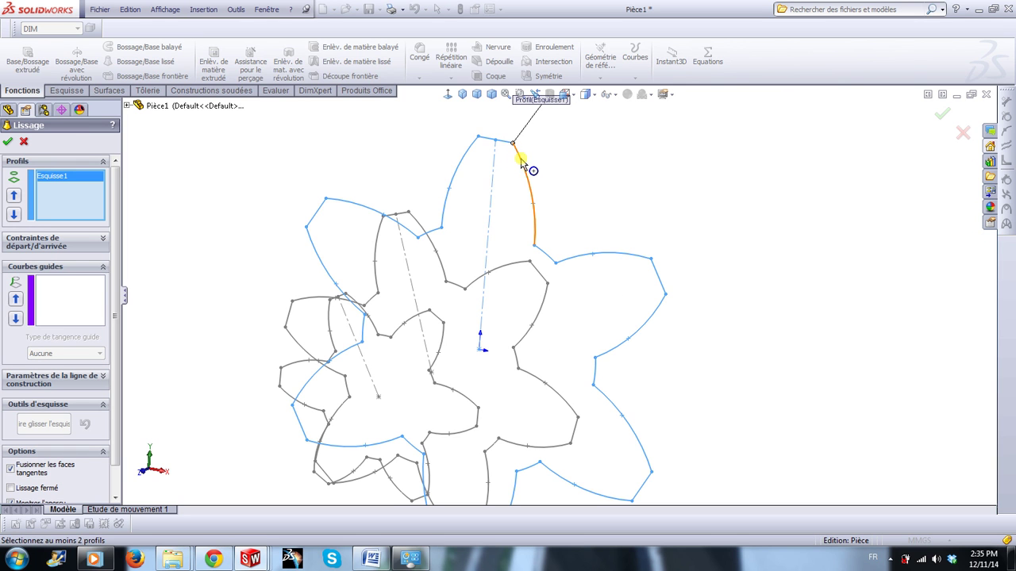
left_click(406, 221)
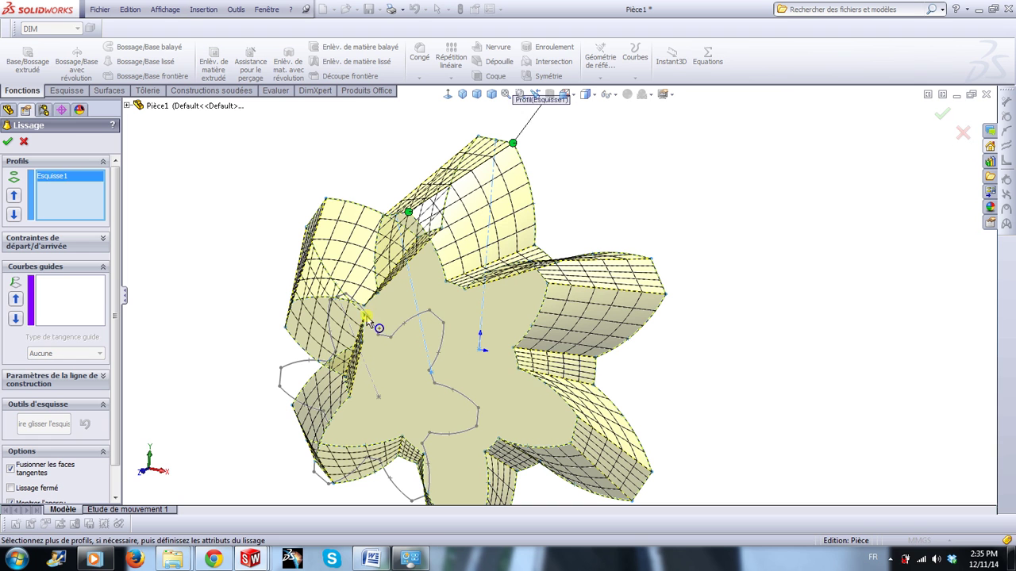
middle_click_drag(597, 294, 646, 247)
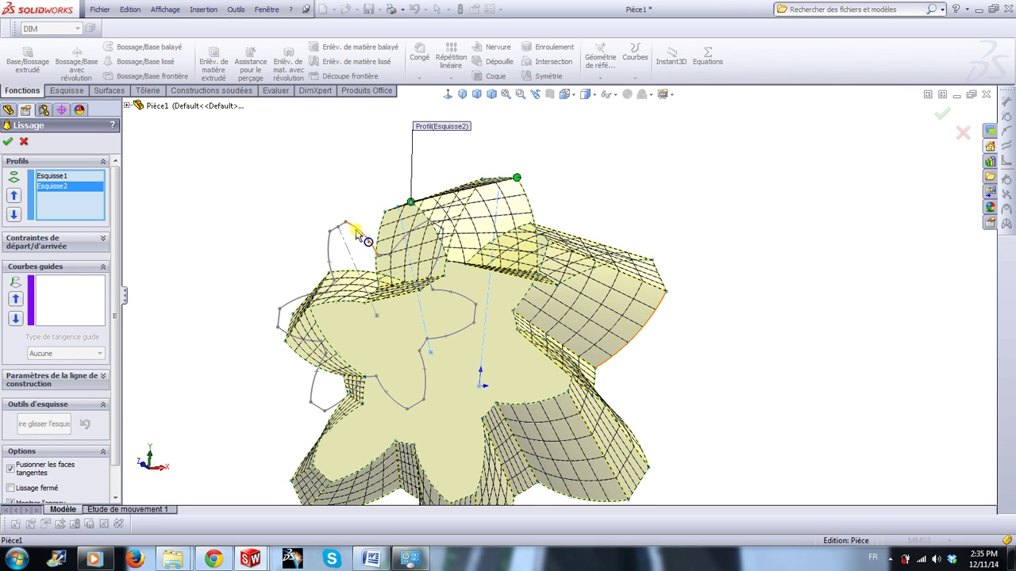
left_click(355, 228)
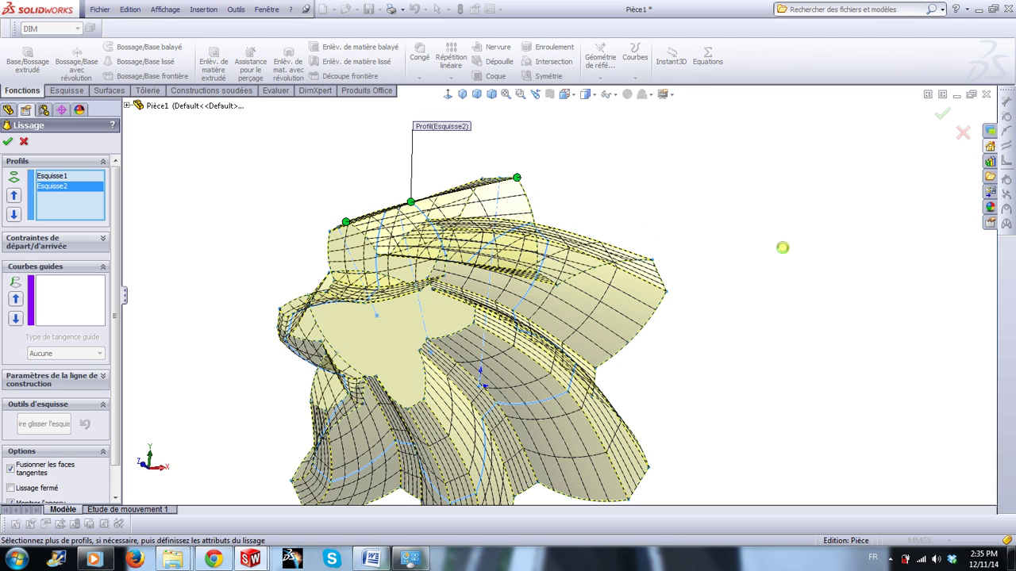
middle_click_drag(782, 248, 782, 319)
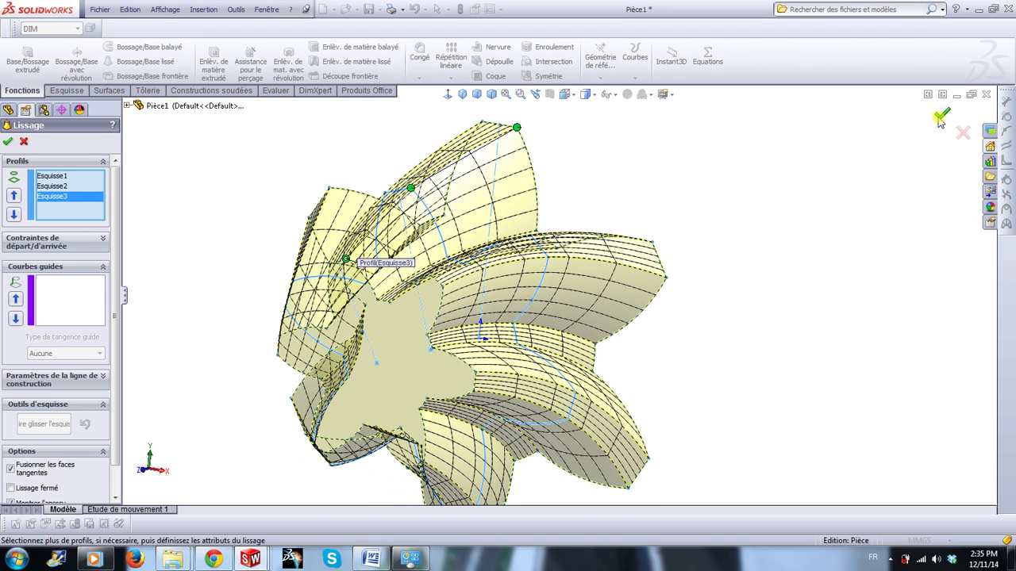
key("Return")
scroll(780, 277, "up", 3)
mouse_move(780, 277)
middle_mouse_down()
mouse_move(741, 322)
mouse_move(723, 371)
mouse_move(706, 376)
middle_mouse_up()
scroll(603, 357, "down", 2)
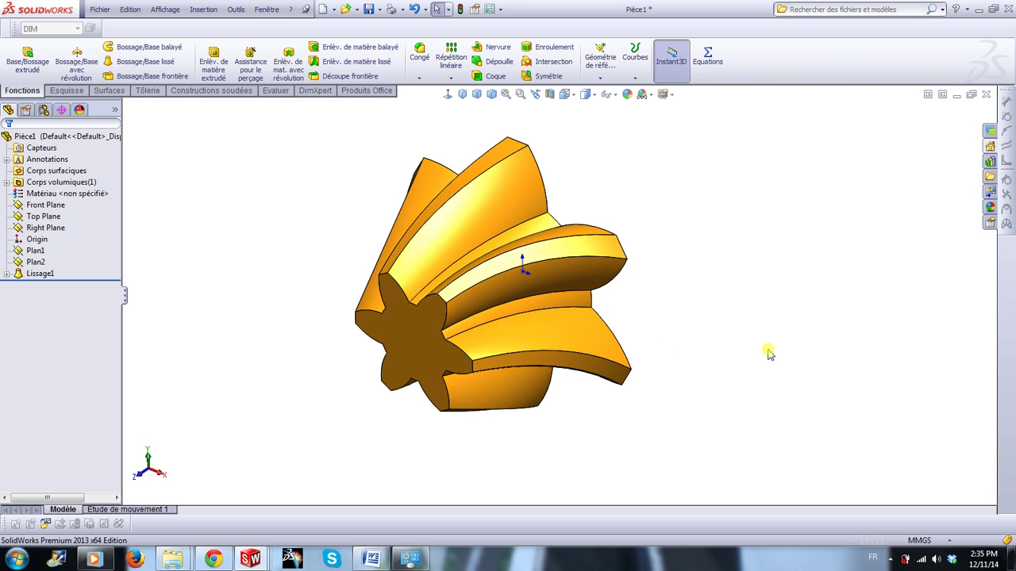
Select the Right Plane in the FeatureManager tree and start a new sketch on it.
scroll(774, 361, "up", 2)
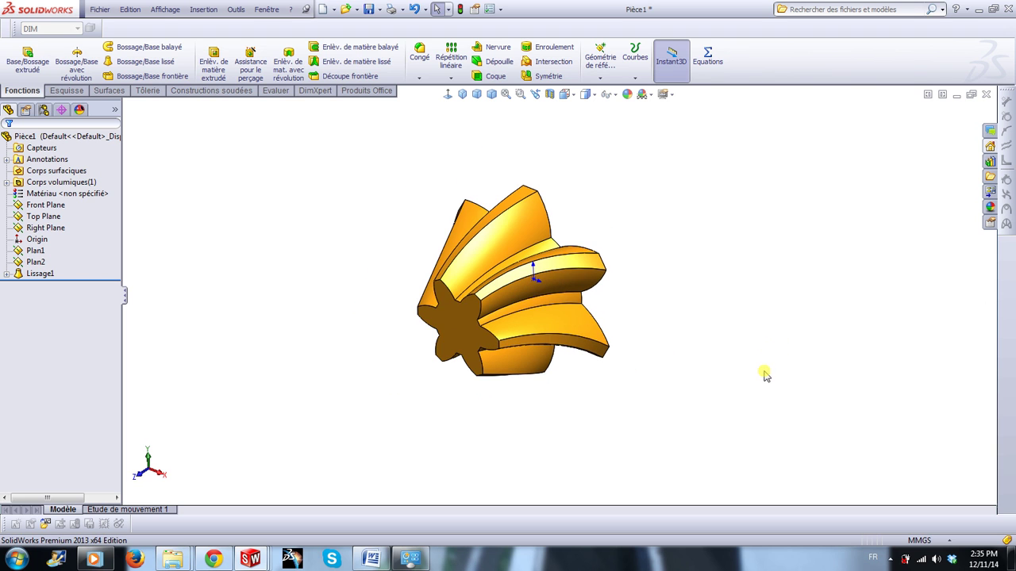
mouse_move(762, 374)
middle_mouse_down()
mouse_move(768, 340)
mouse_move(755, 356)
middle_mouse_up()
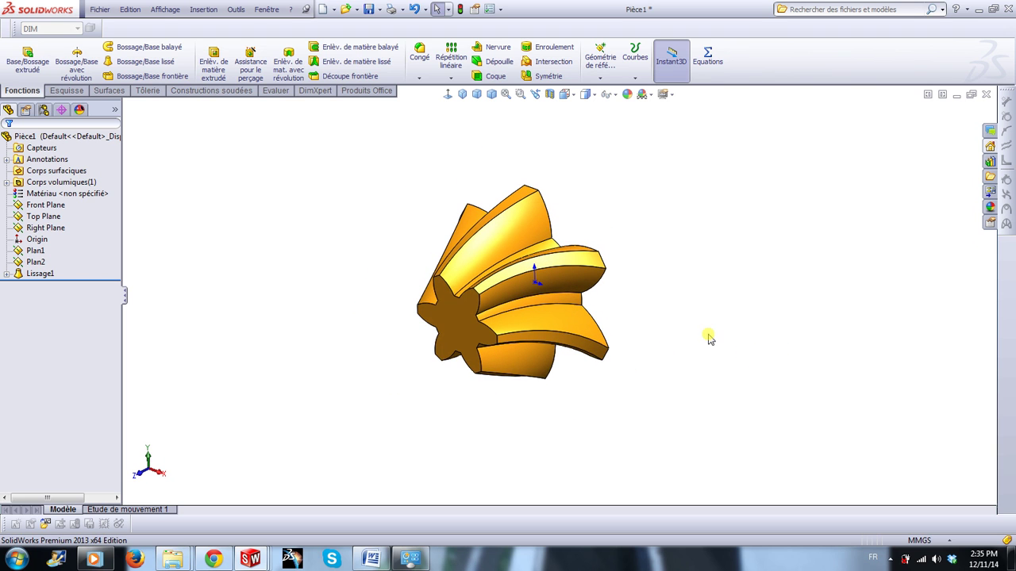
scroll(708, 338, "down", 1)
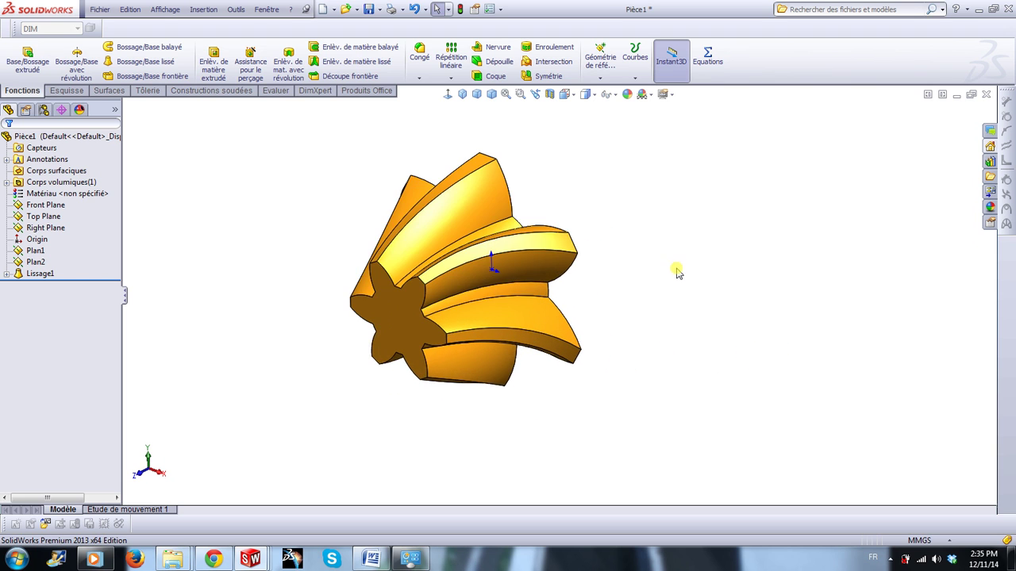
left_click(44, 217)
left_click(40, 206)
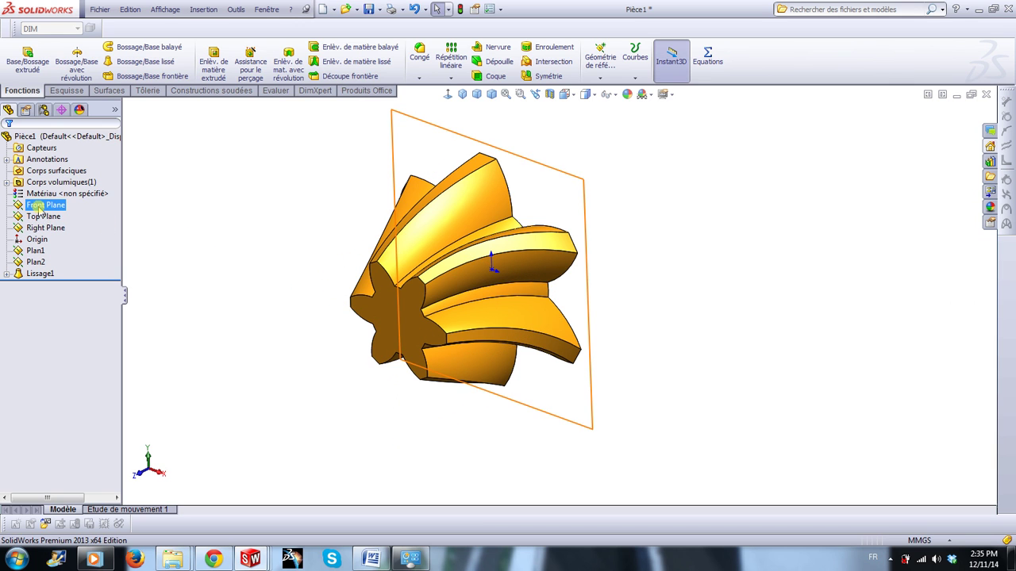
left_click(36, 218)
left_click(36, 227)
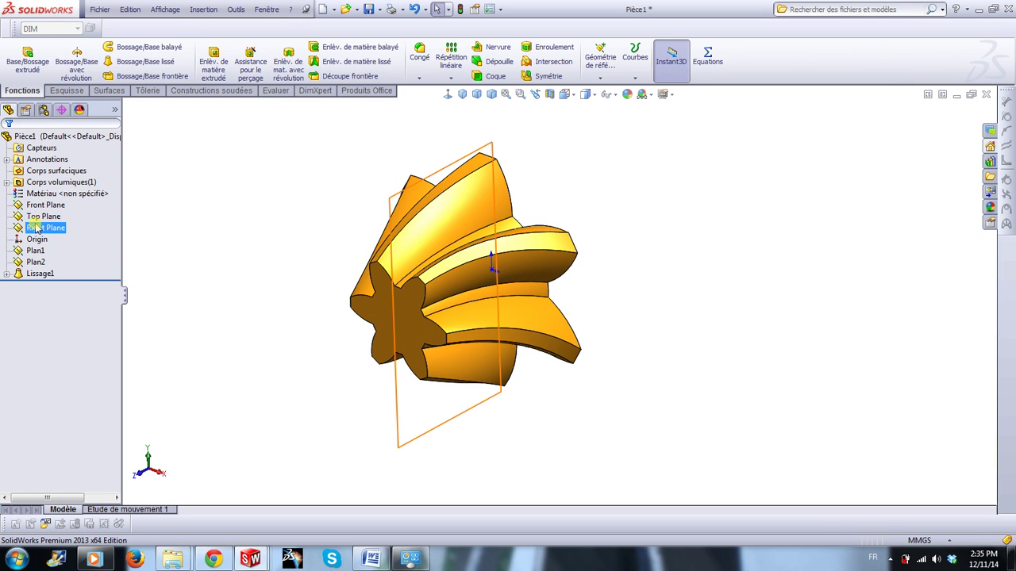
left_click(50, 210)
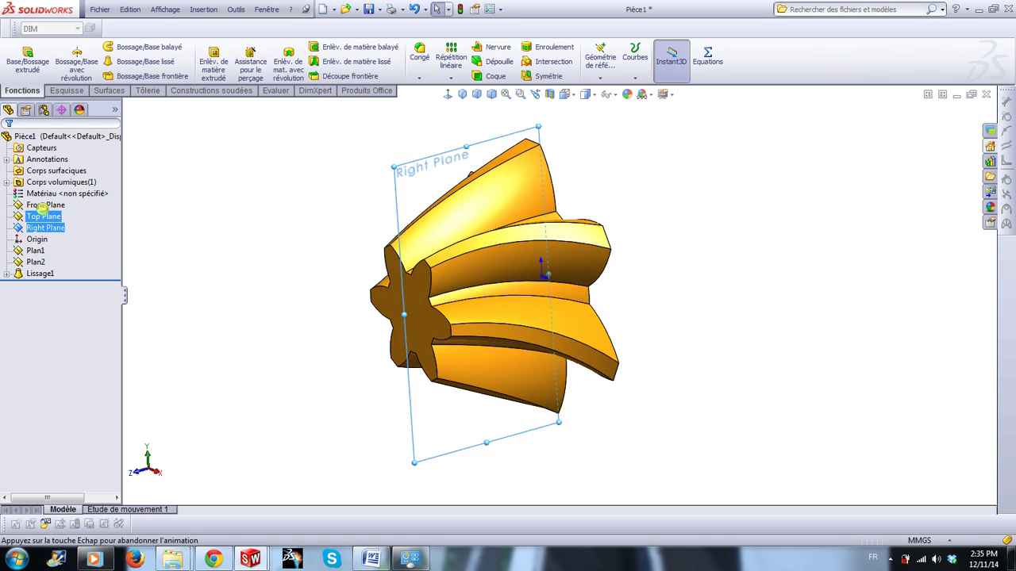
Draw the stepped shaft outline from the origin: an upright edge and two descending steps.
left_click(784, 301)
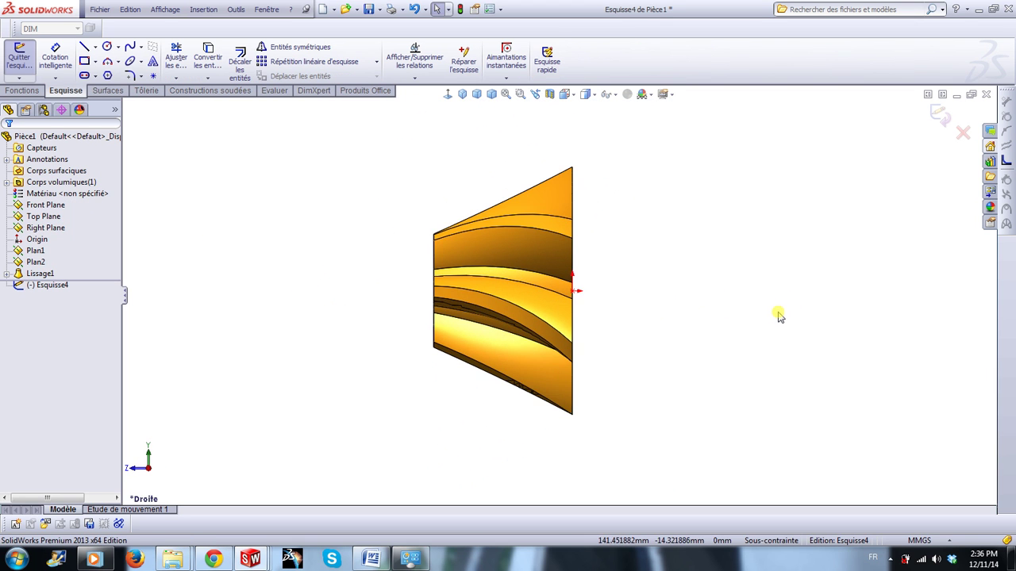
scroll(790, 306, "down", 1)
scroll(781, 297, "down", 1)
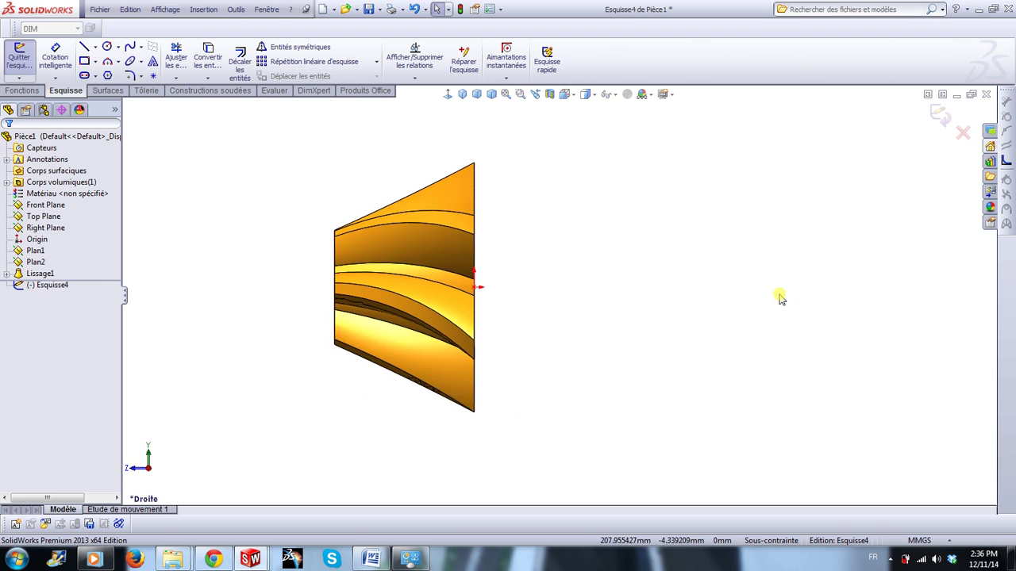
scroll(758, 287, "down", 1)
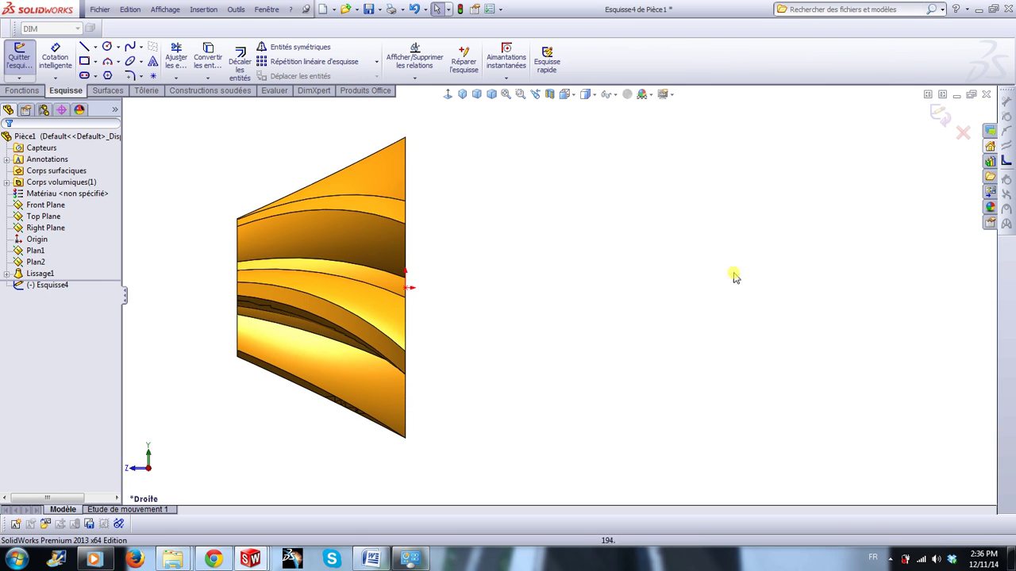
left_click(83, 48)
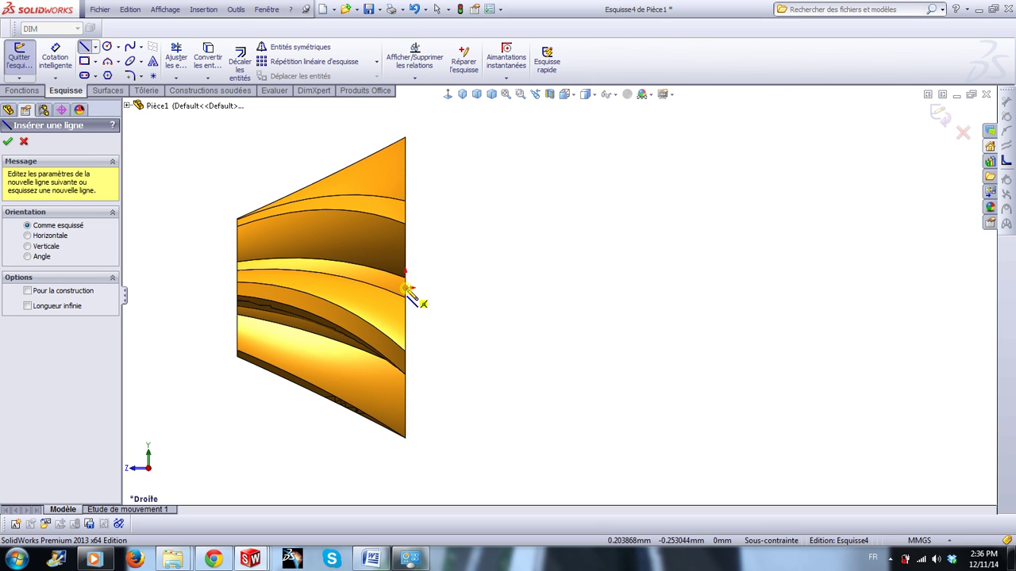
left_click(406, 288)
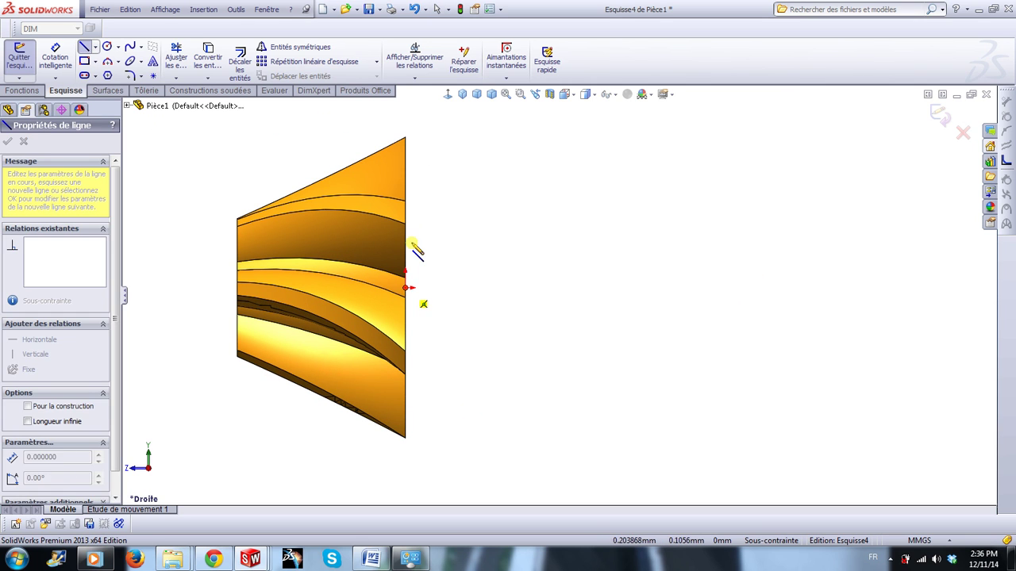
left_click(405, 188)
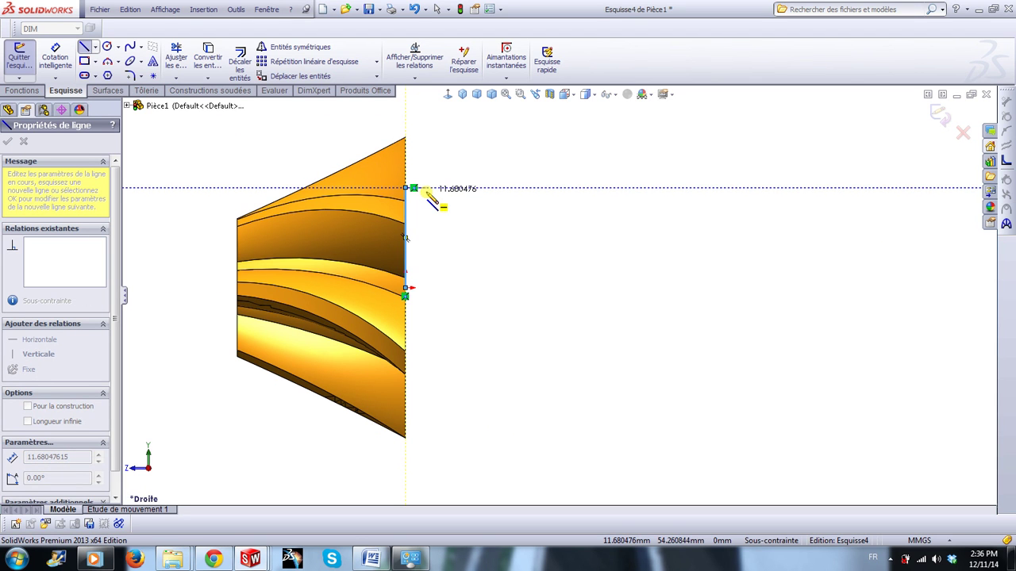
left_click(426, 188)
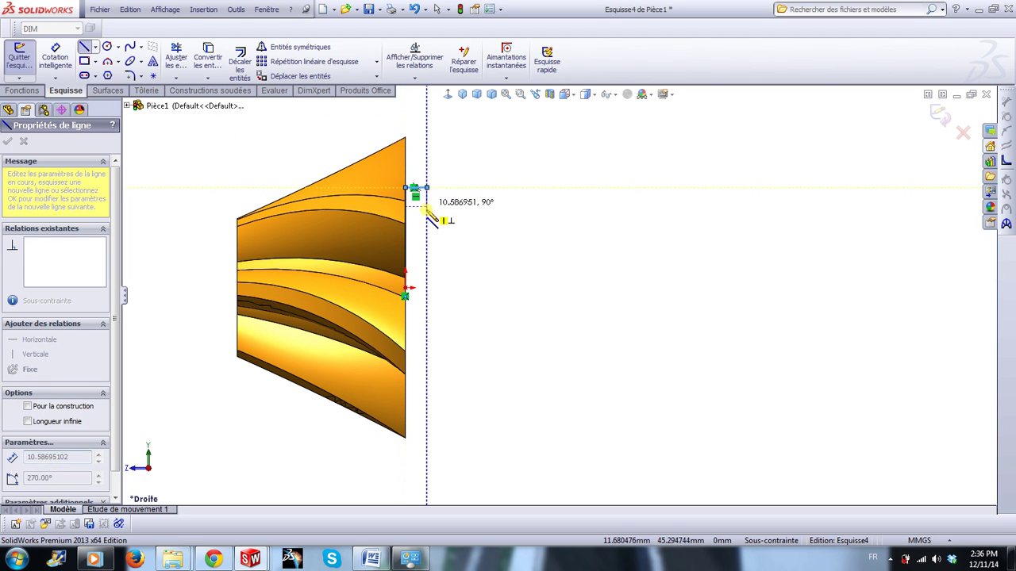
left_click(426, 213)
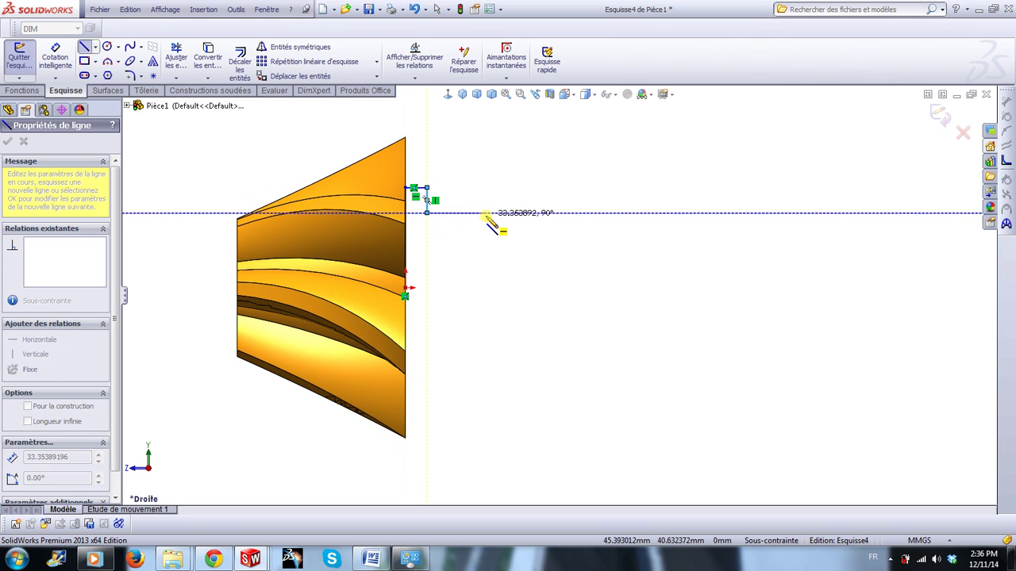
left_click(486, 213)
left_click(486, 230)
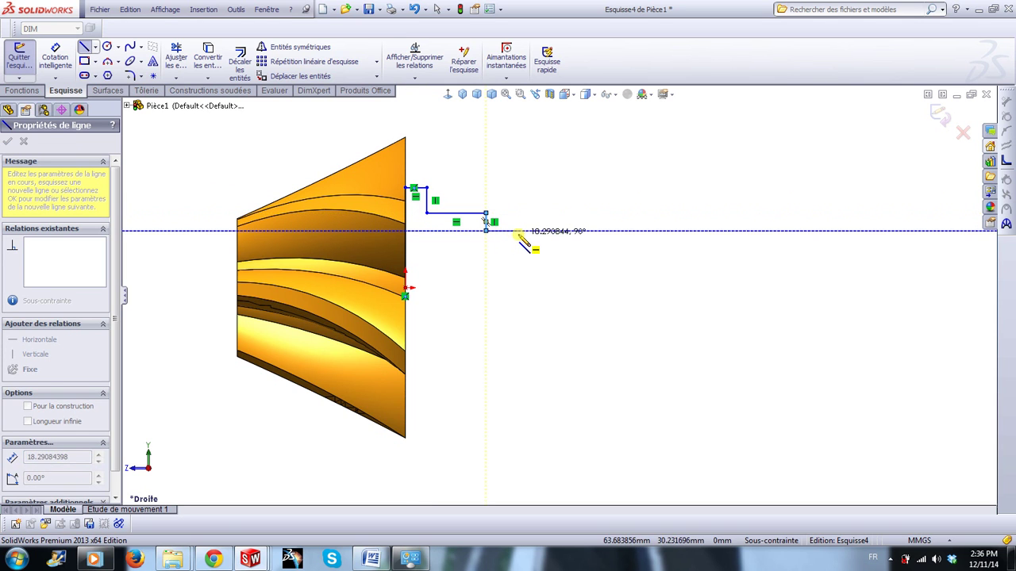
left_click(518, 231)
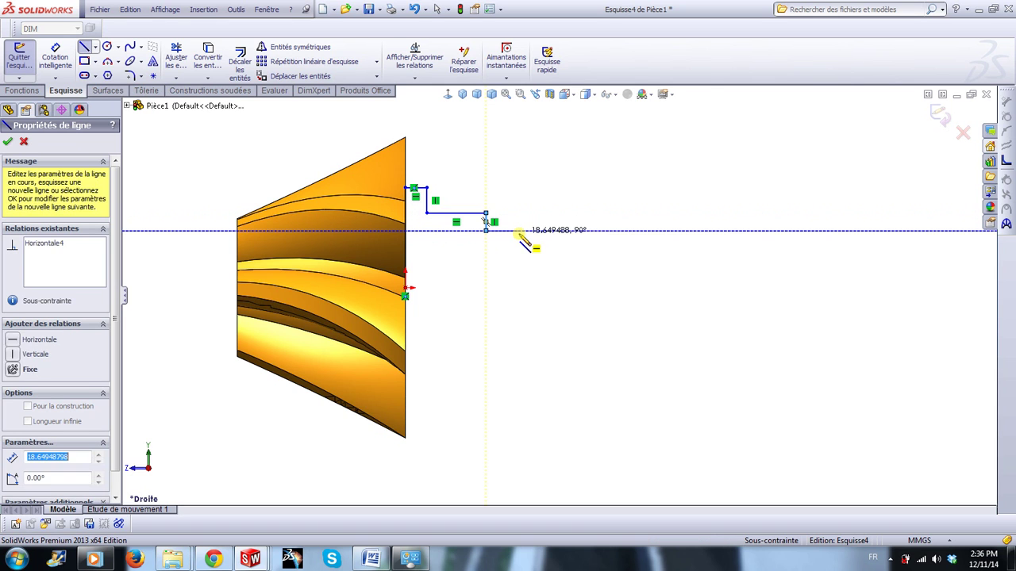
Add a semicircular tangent-arc groove and the shoulder step, closing the profile at the origin.
key("a")
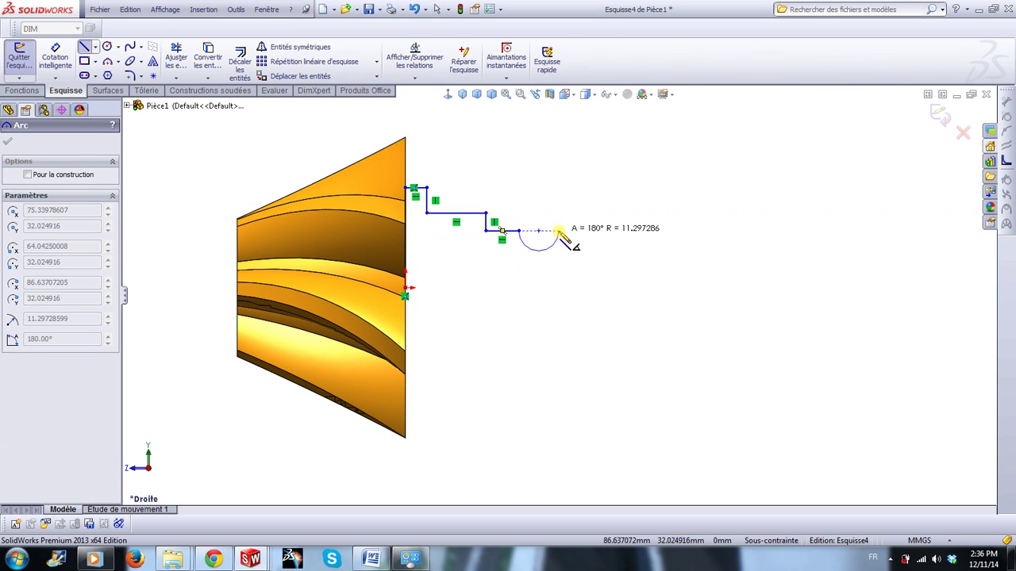
left_click(559, 231)
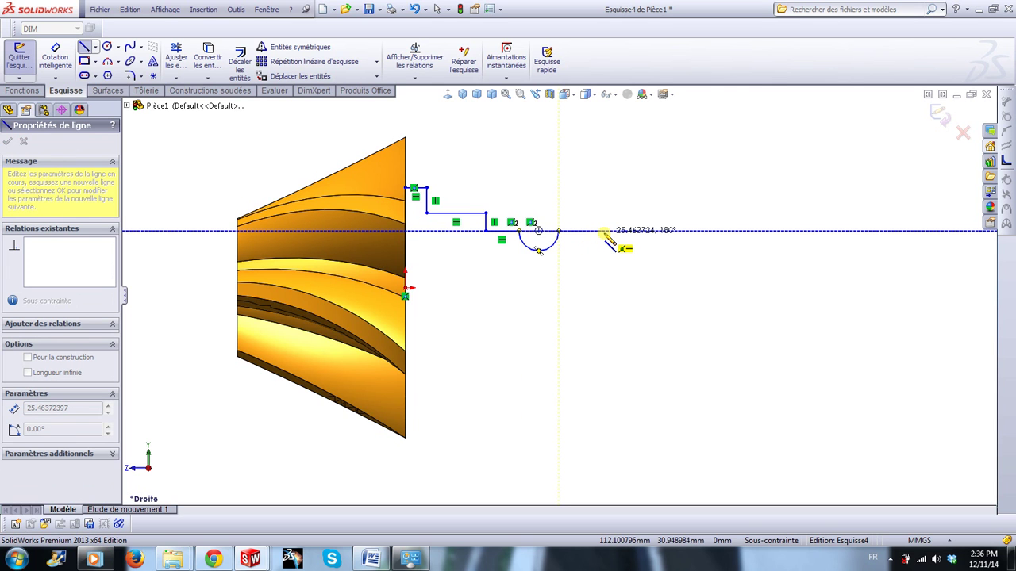
left_click(606, 231)
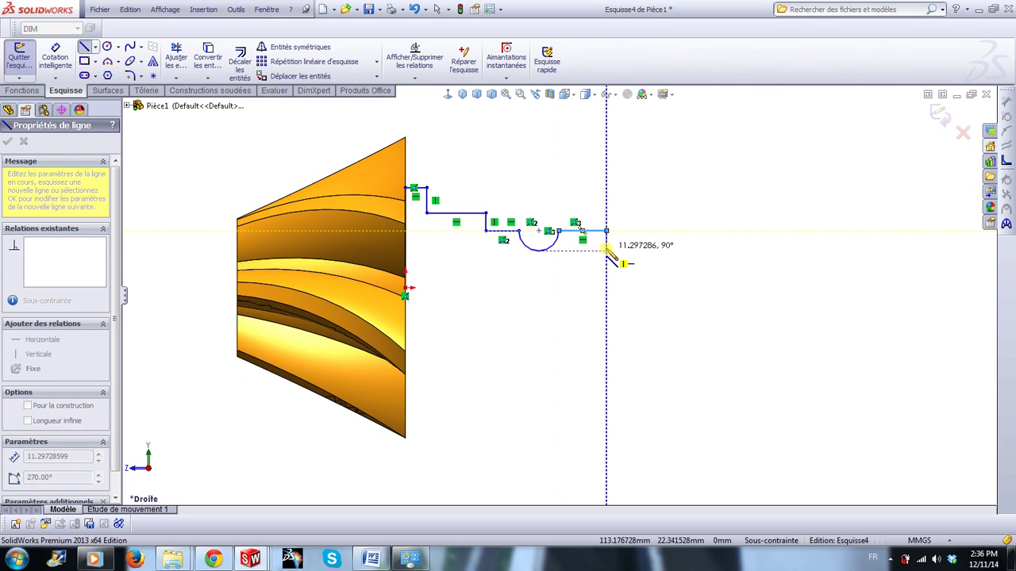
left_click(678, 251)
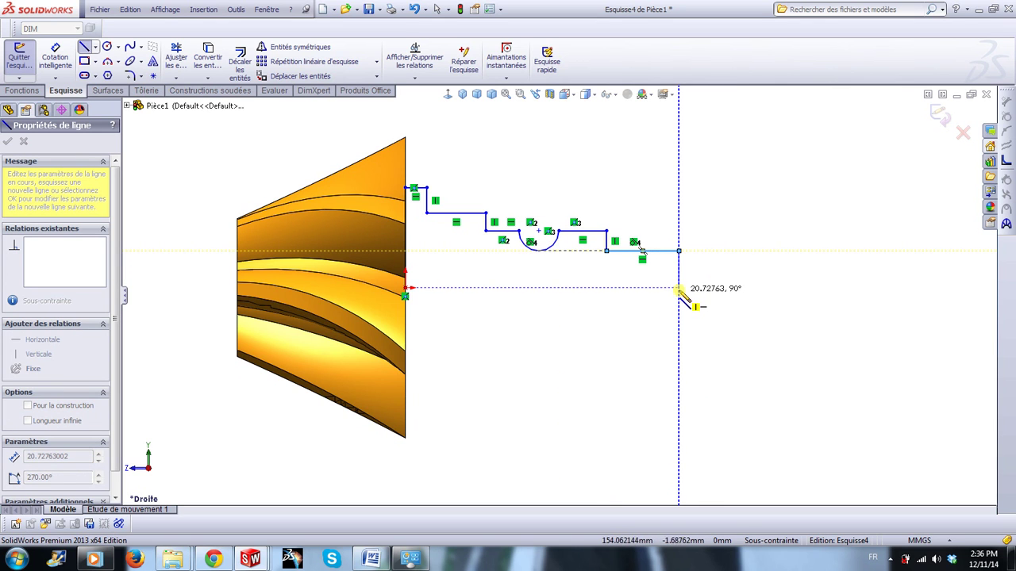
left_click(680, 288)
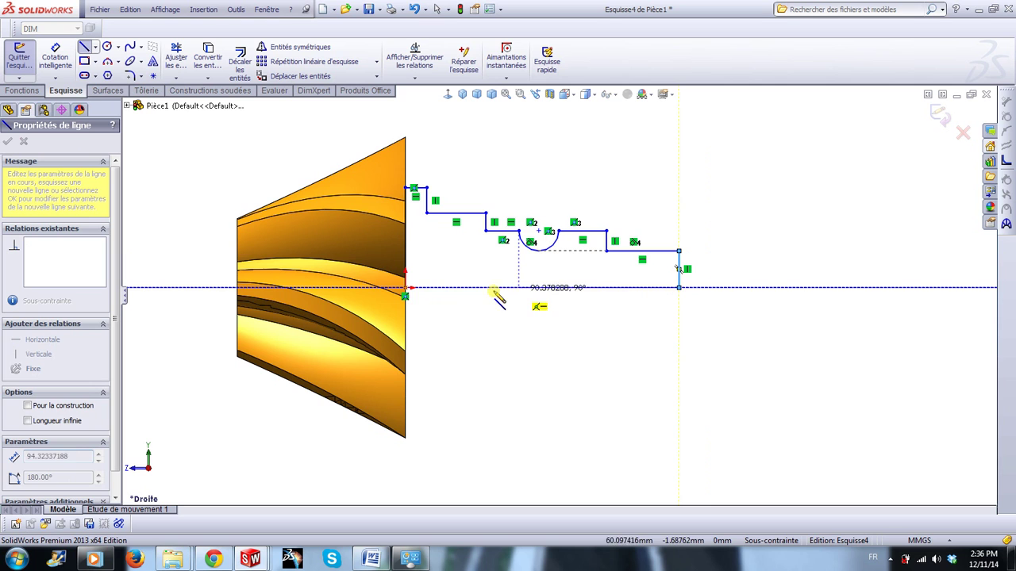
left_click(406, 287)
key("Escape")
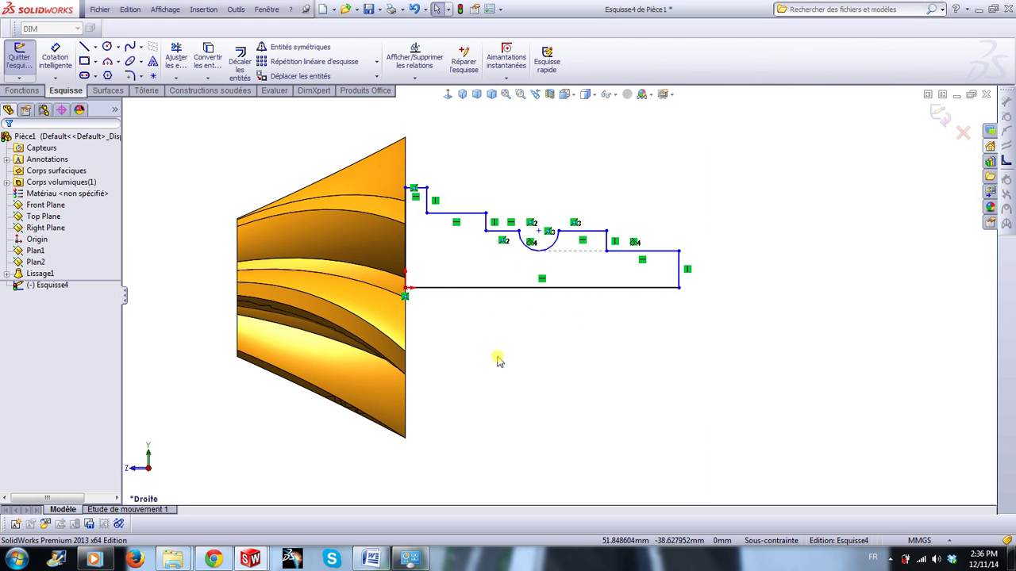
Adjust the top corner and make the slanted left edge Vertical.
scroll(547, 270, "up", 2)
scroll(547, 270, "down", 2)
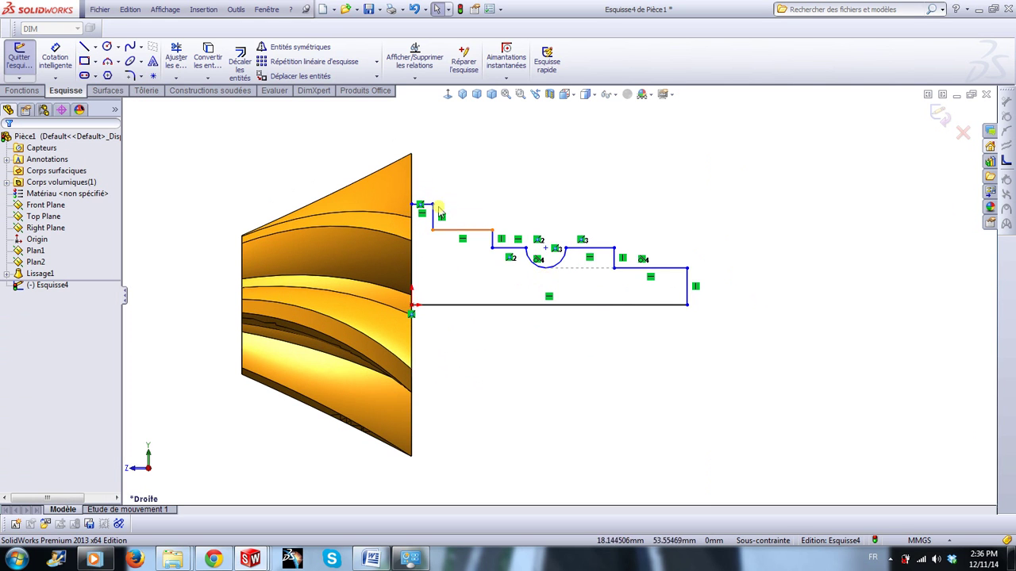
scroll(439, 210, "down", 2)
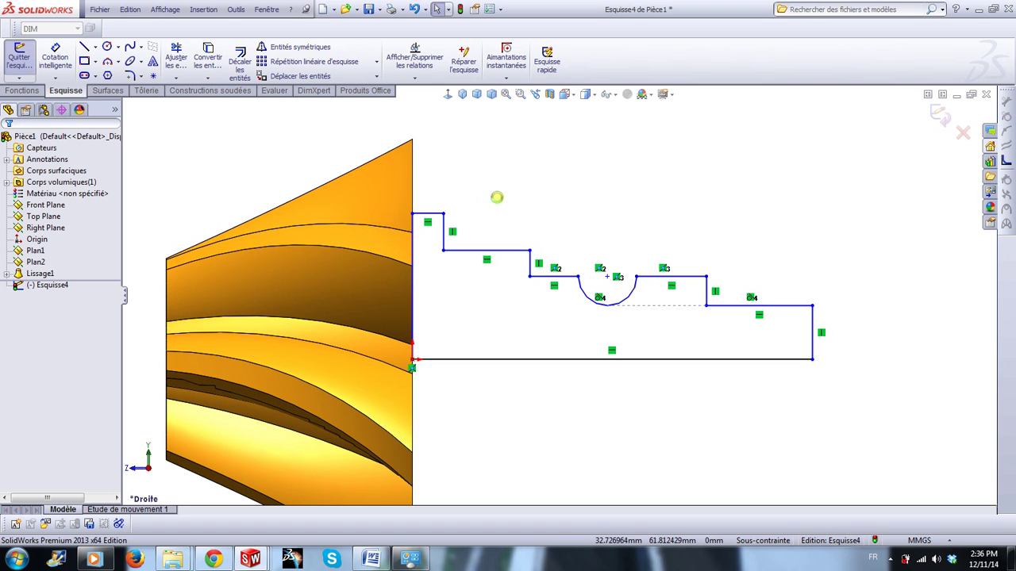
left_click_drag(414, 214, 431, 193)
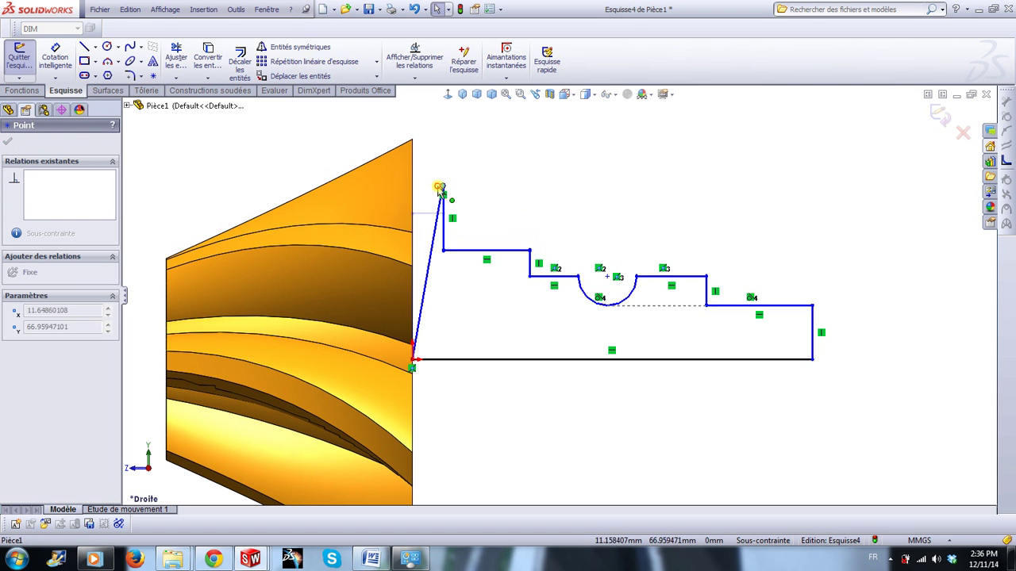
left_click(426, 226)
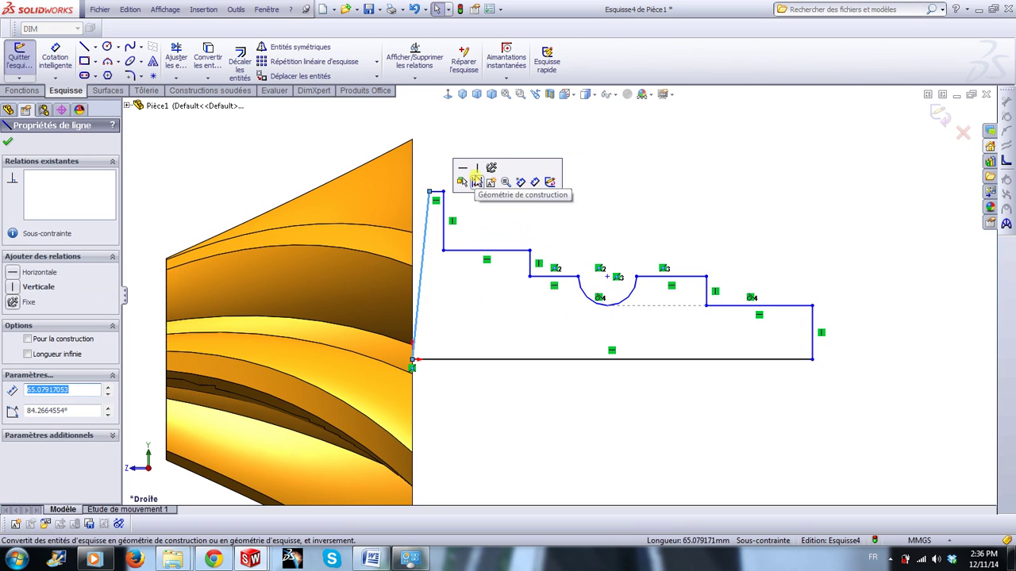
left_click(464, 176)
left_click(631, 197)
Draw a horizontal line along the profile's base and set it to construction geometry.
scroll(662, 335, "up", 3)
scroll(611, 317, "down", 2)
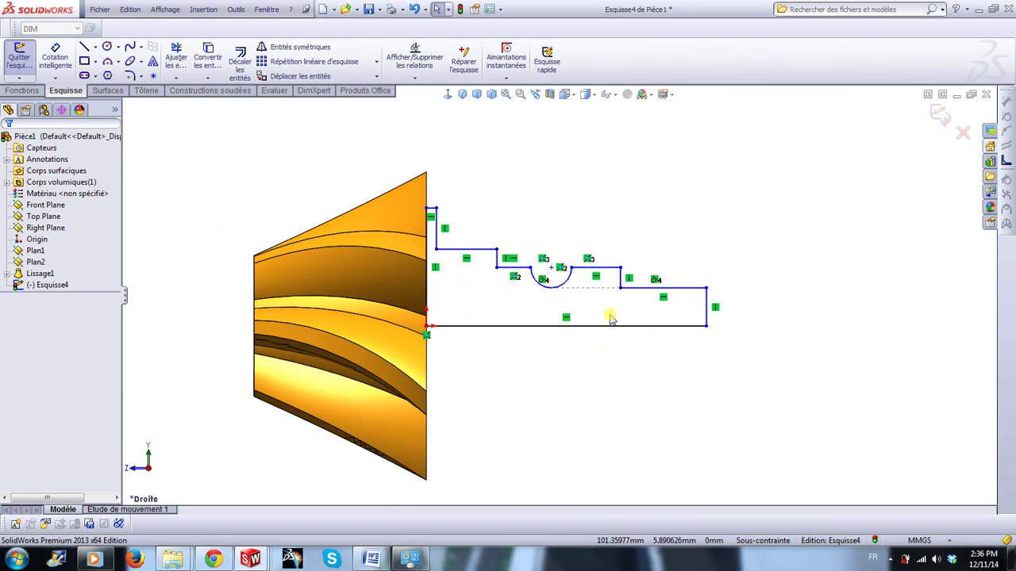
scroll(534, 317, "down", 1)
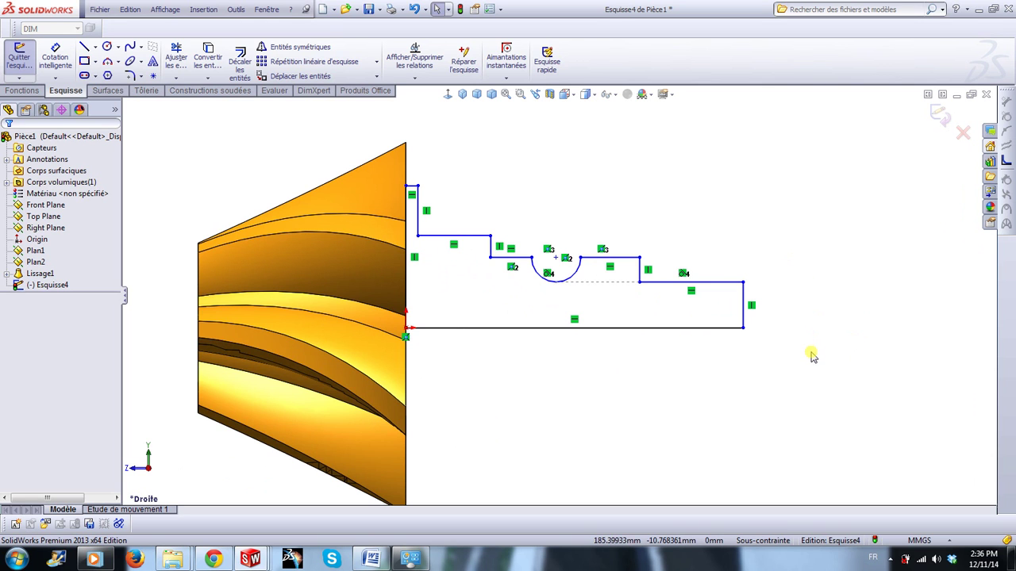
key("l")
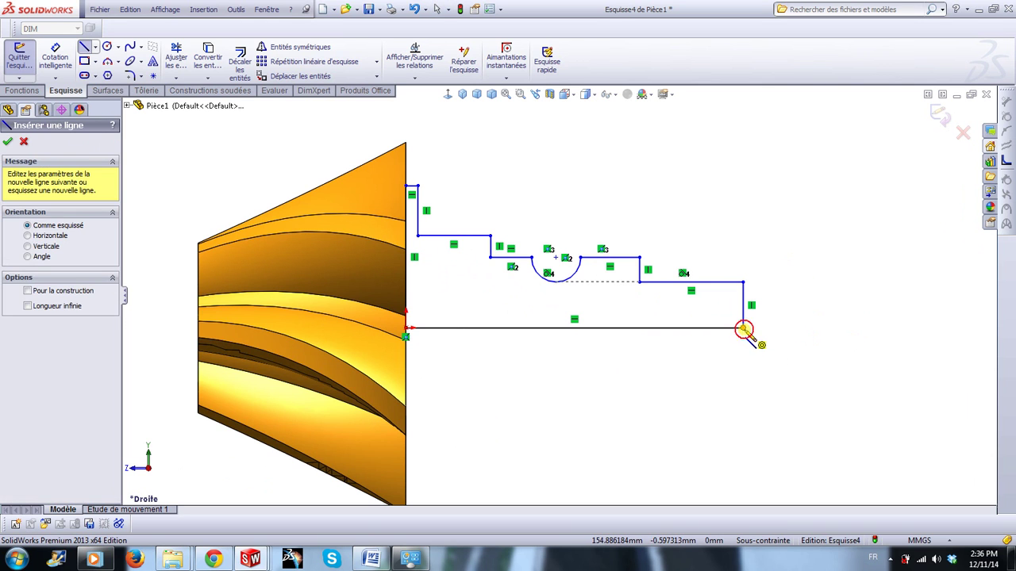
left_click(743, 327)
left_click(892, 328)
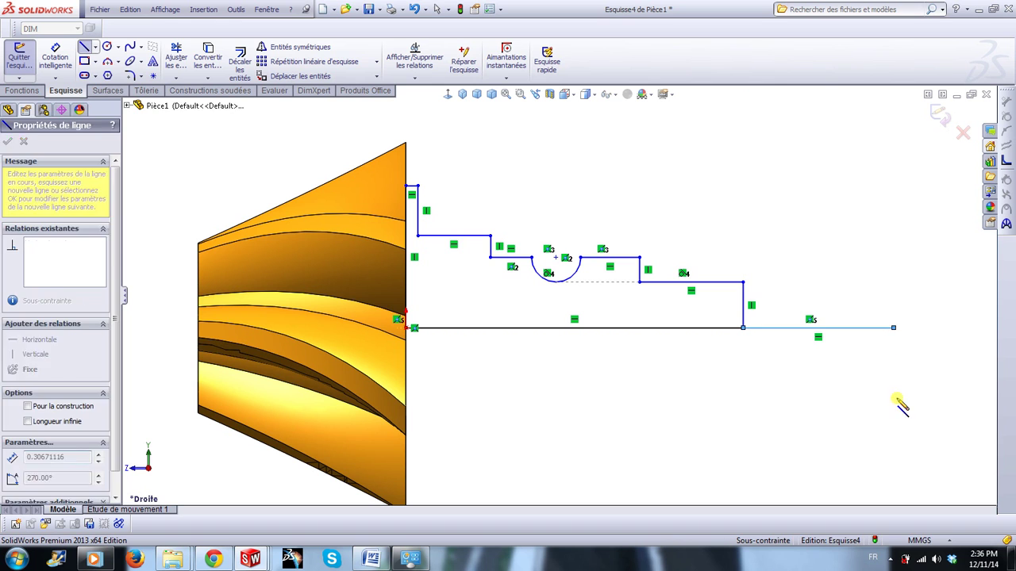
key("Escape")
left_click(852, 328)
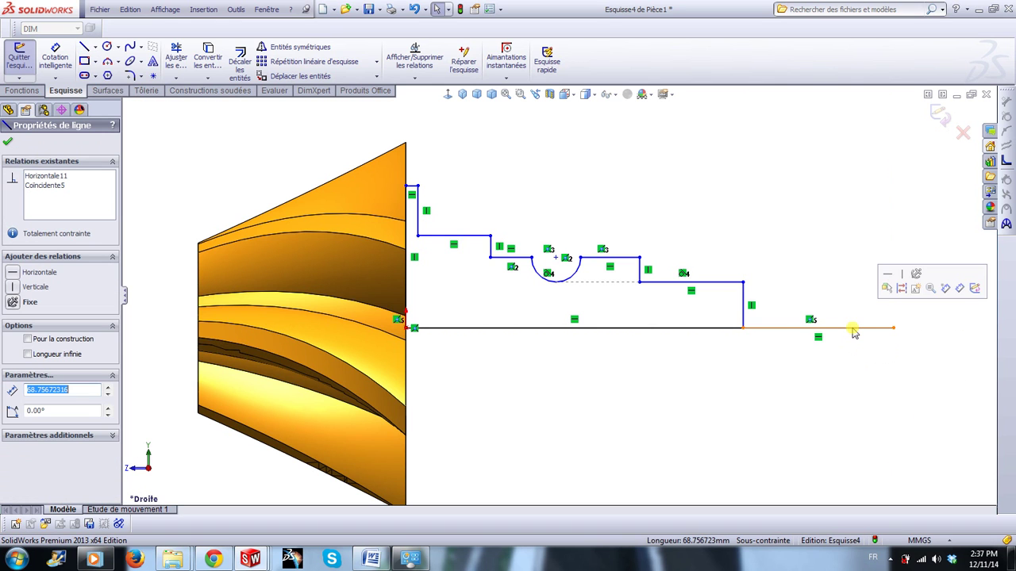
left_click(902, 288)
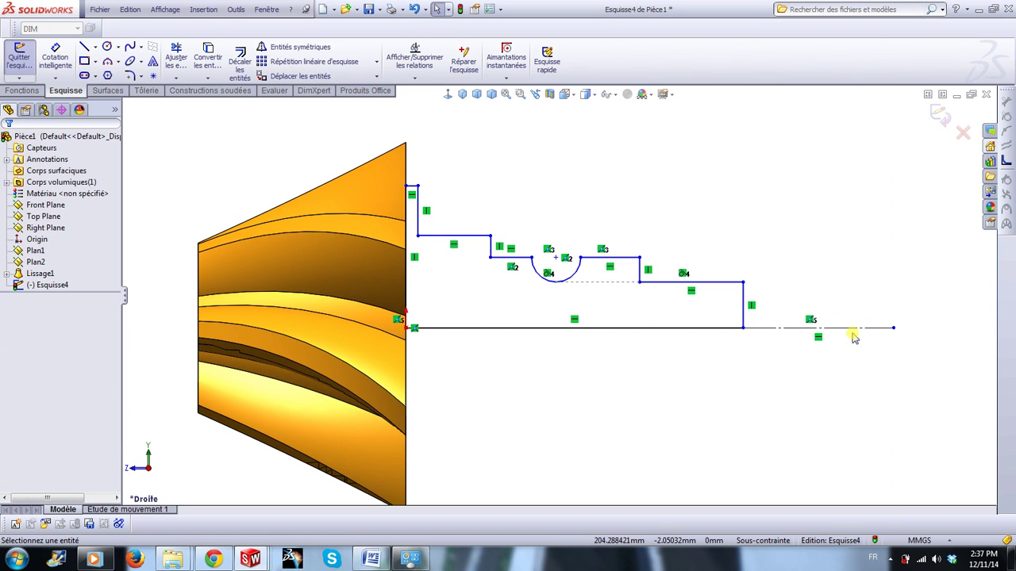
scroll(751, 274, "down", 3)
scroll(351, 374, "up", 3)
scroll(671, 255, "down", 2)
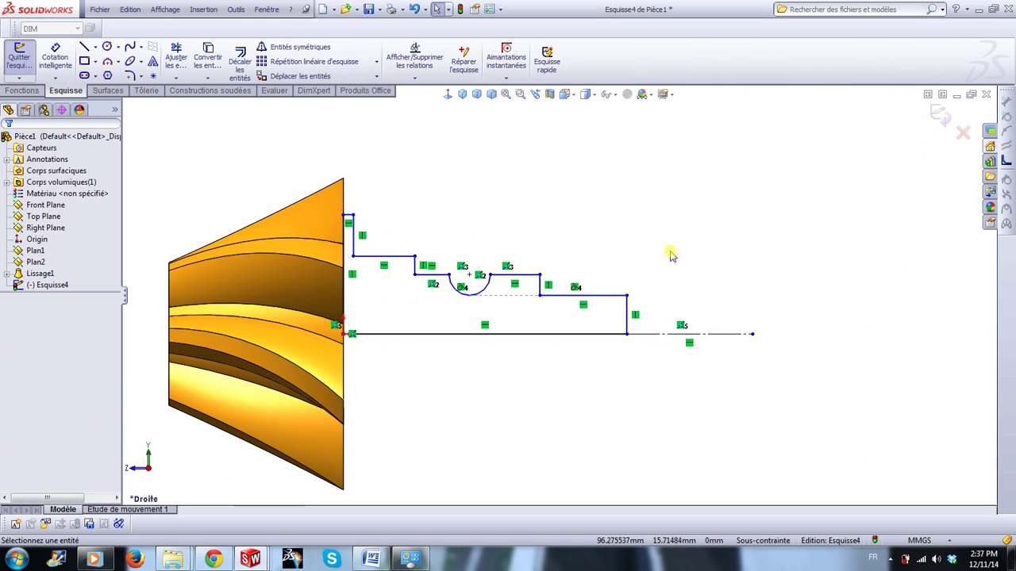
right_click_drag(730, 270, 731, 228)
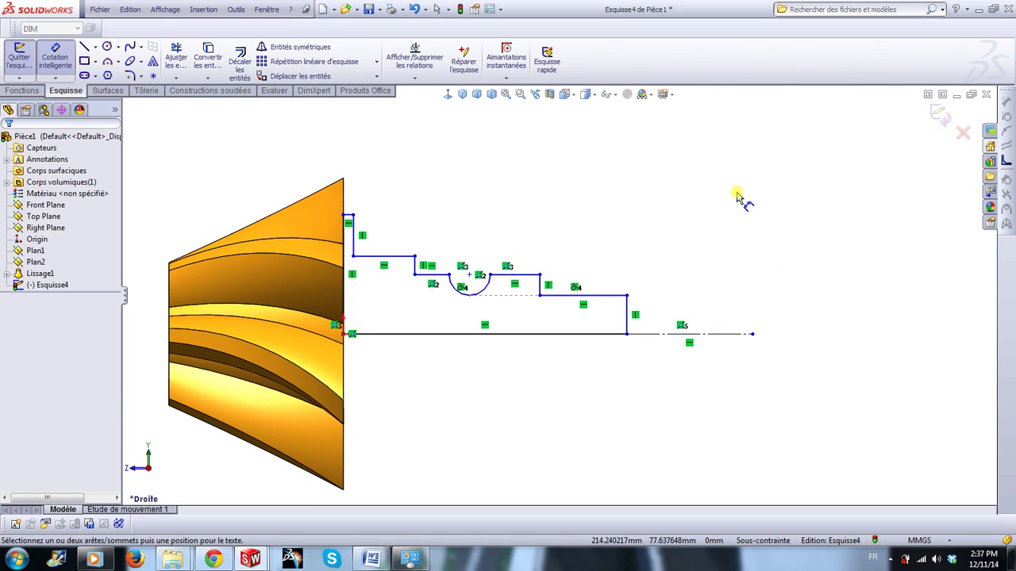
Dimension the short top edge from the centreline to 90 mm.
scroll(359, 220, "down", 2)
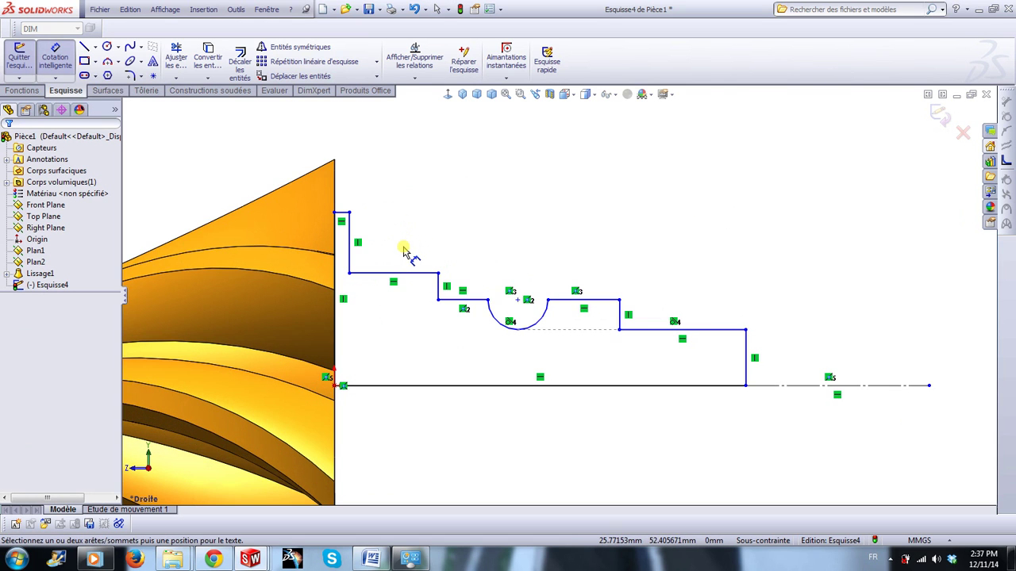
left_click(341, 215)
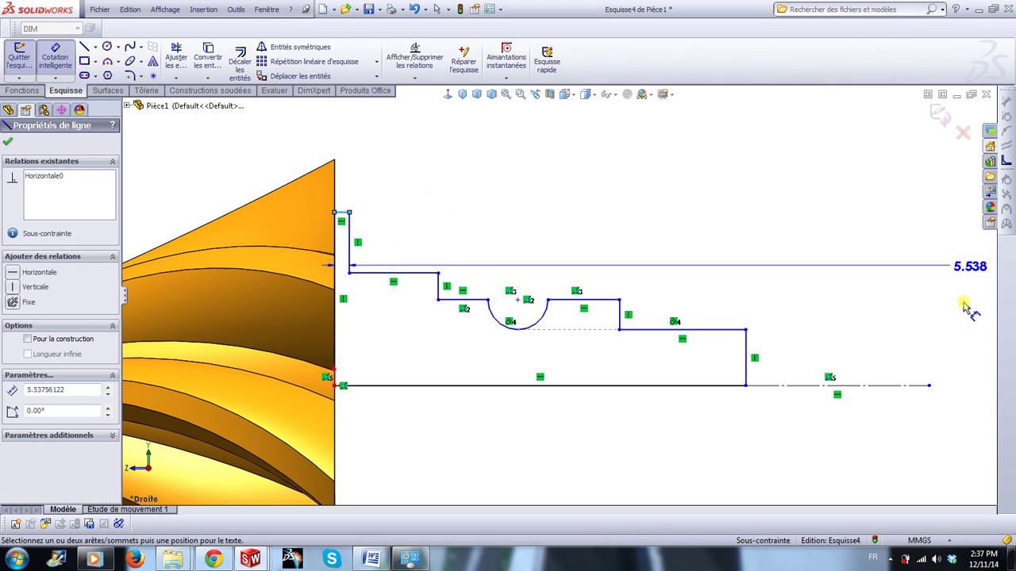
left_click(890, 387)
scroll(421, 404, "up", 2)
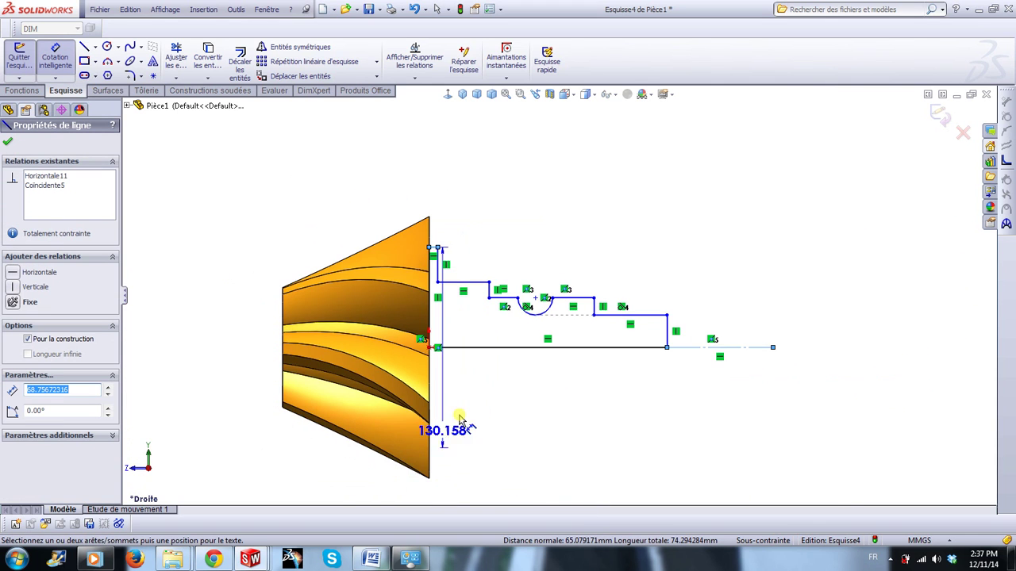
left_click(458, 401)
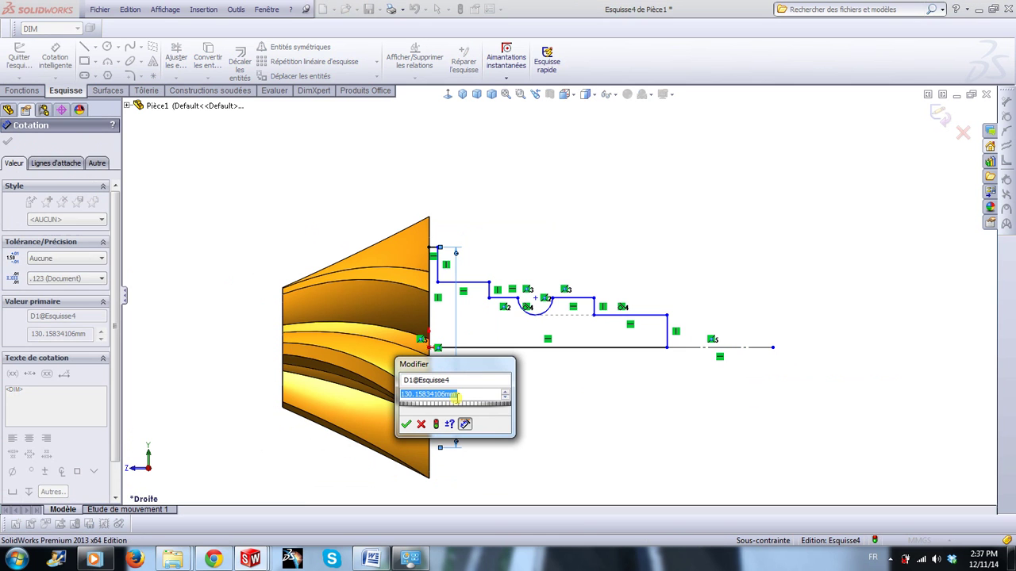
type("90")
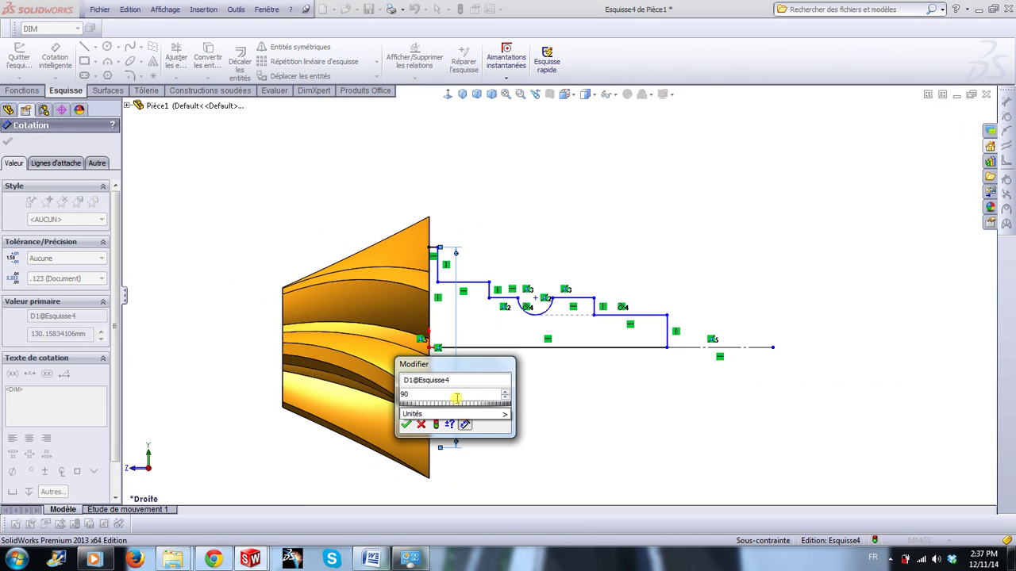
key("Return")
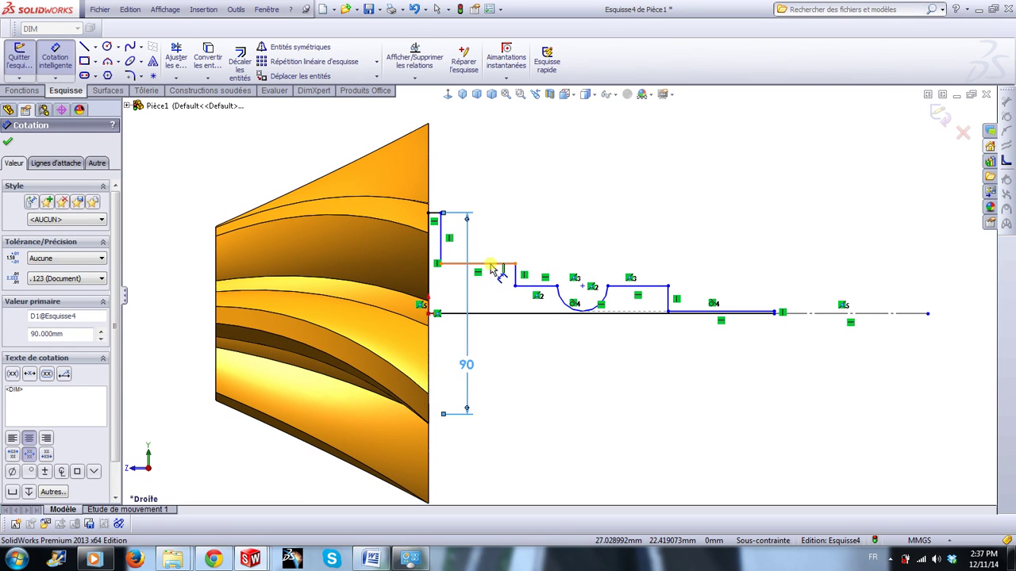
Dimension the first and second step diameters from the centreline as 78 mm and 70 mm.
left_click(489, 264)
left_click(891, 315)
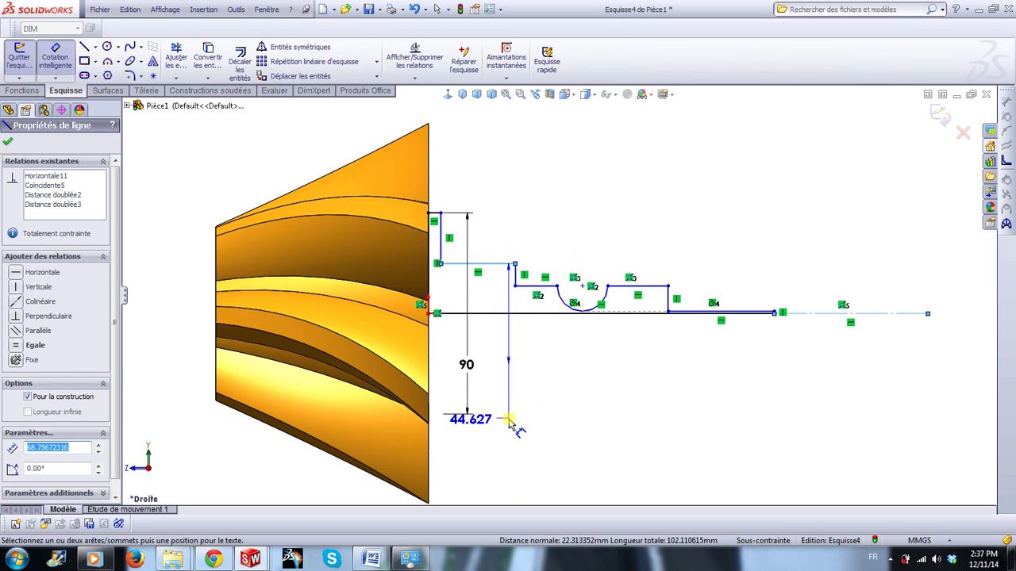
left_click(505, 429)
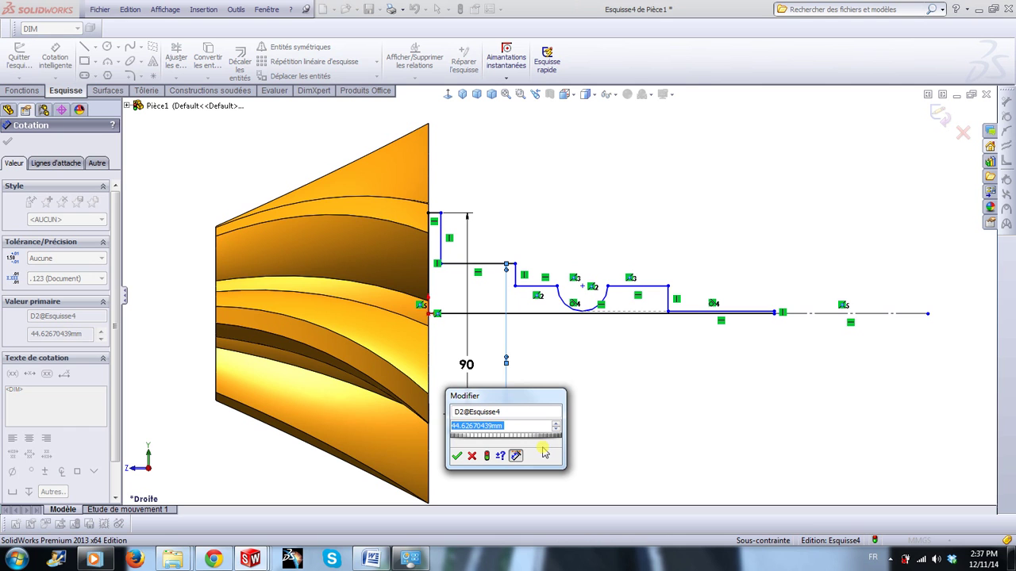
type("78")
key("Return")
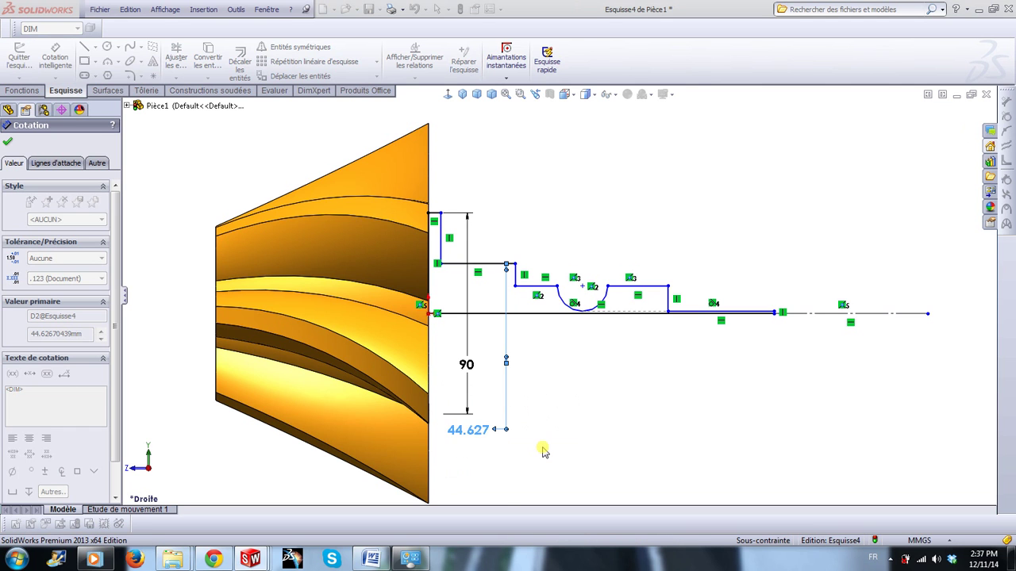
scroll(523, 313, "down", 1)
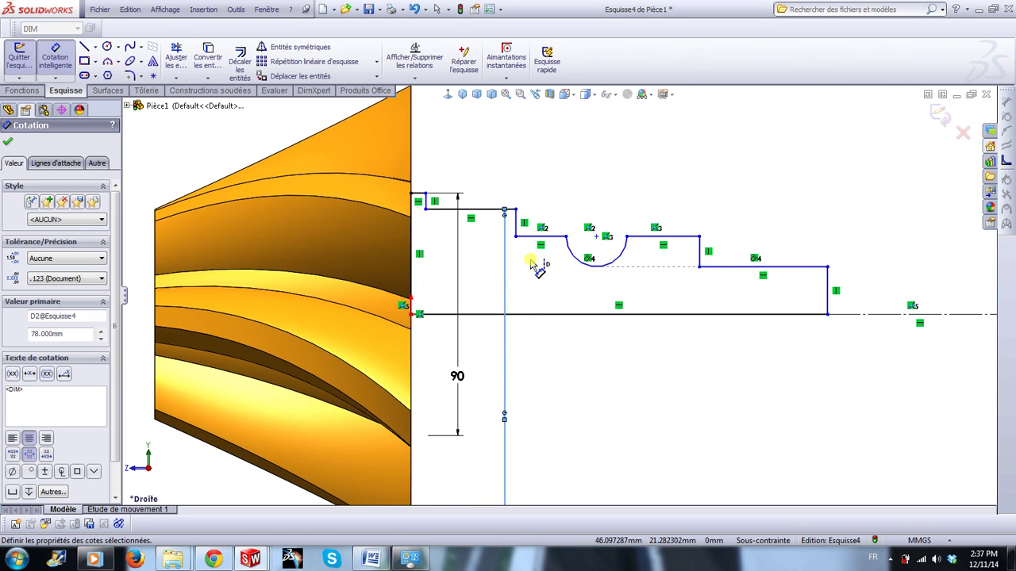
left_click(538, 236)
left_click(954, 312)
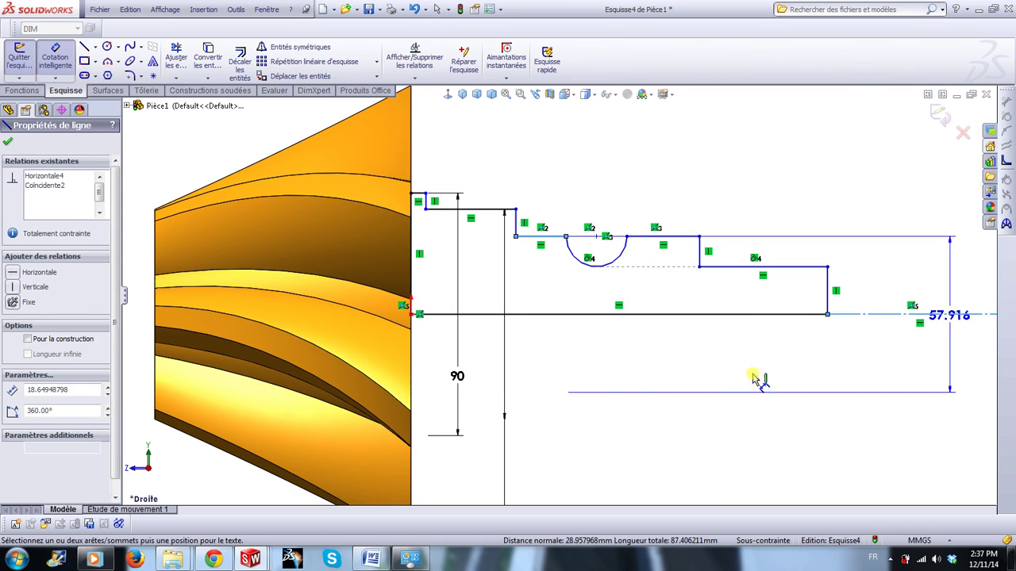
left_click(544, 407)
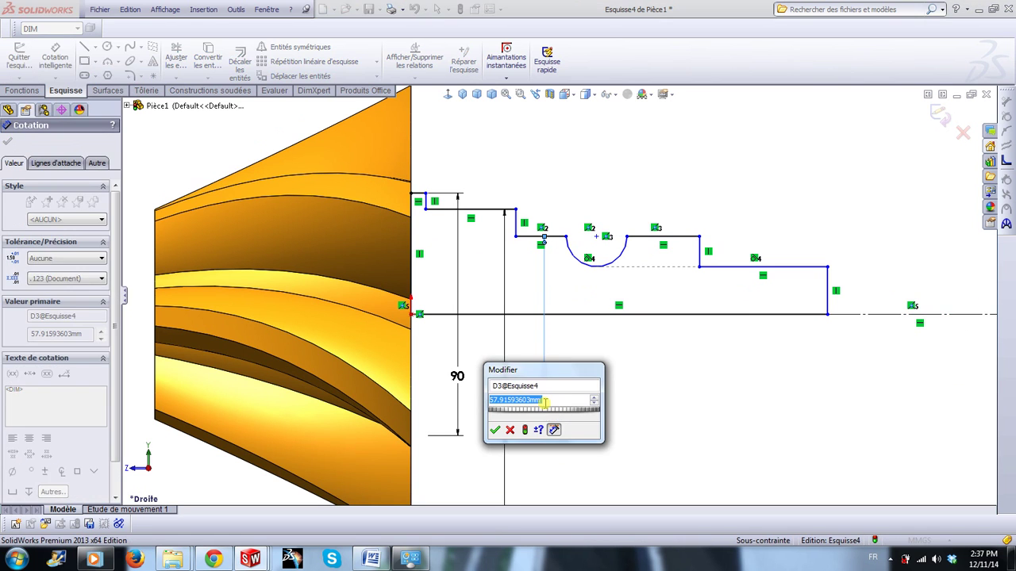
type("70")
key("Return")
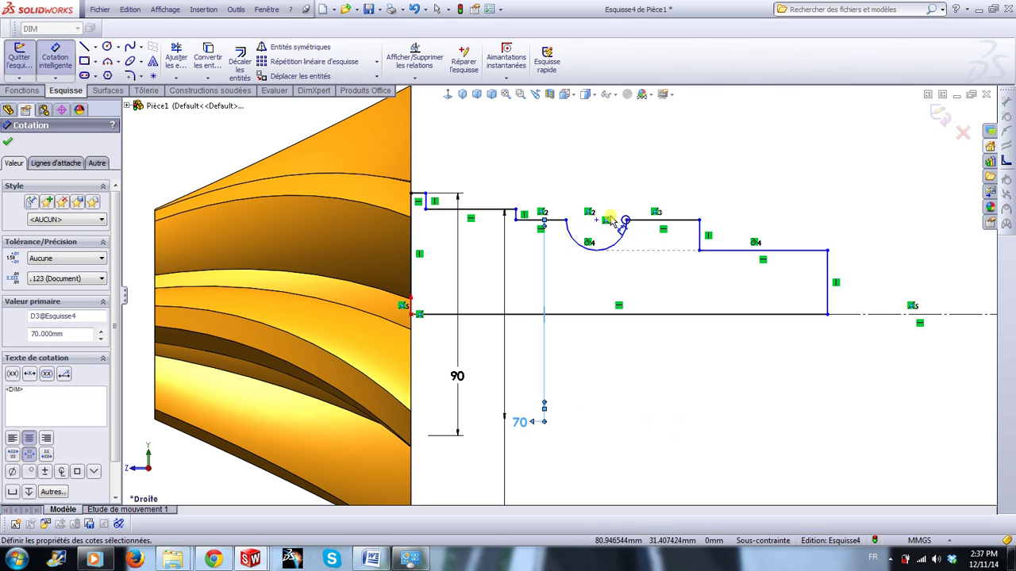
Give the groove arc an 11 mm radius.
left_click(594, 246)
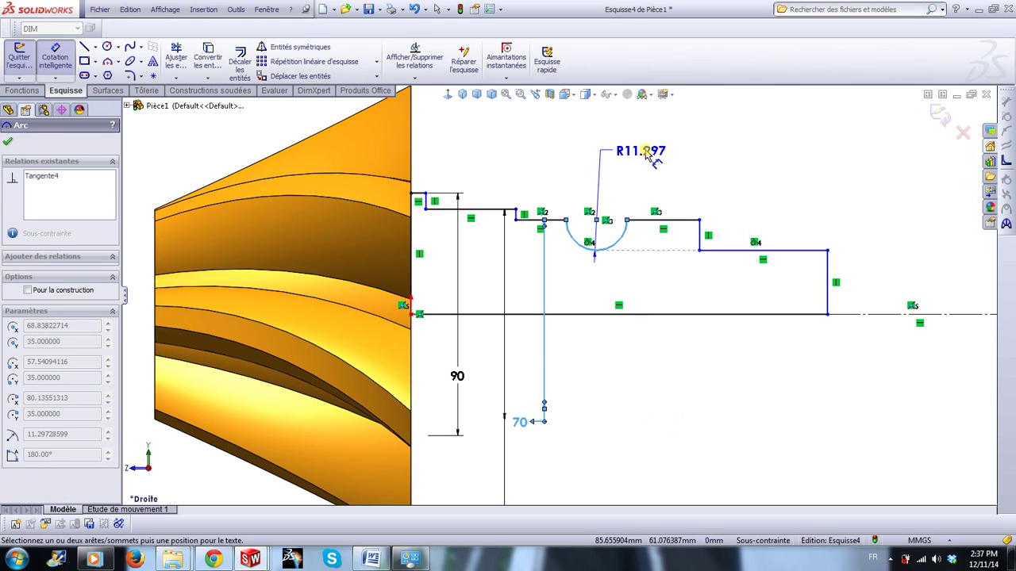
left_click(643, 150)
type("11")
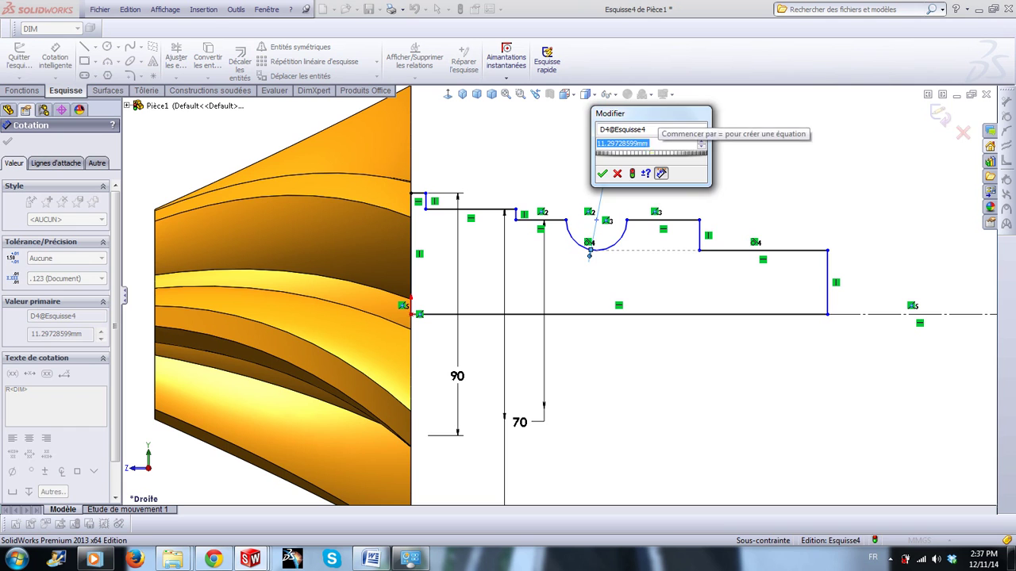
key("Return")
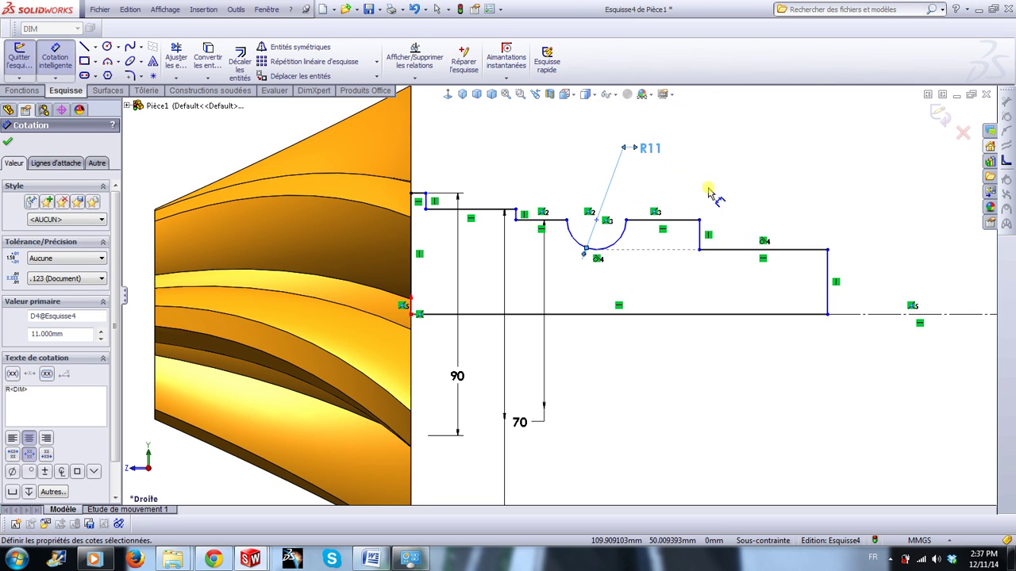
Cancel the over-defining dimension and set the right step's diameter to 60 mm.
left_click(736, 250)
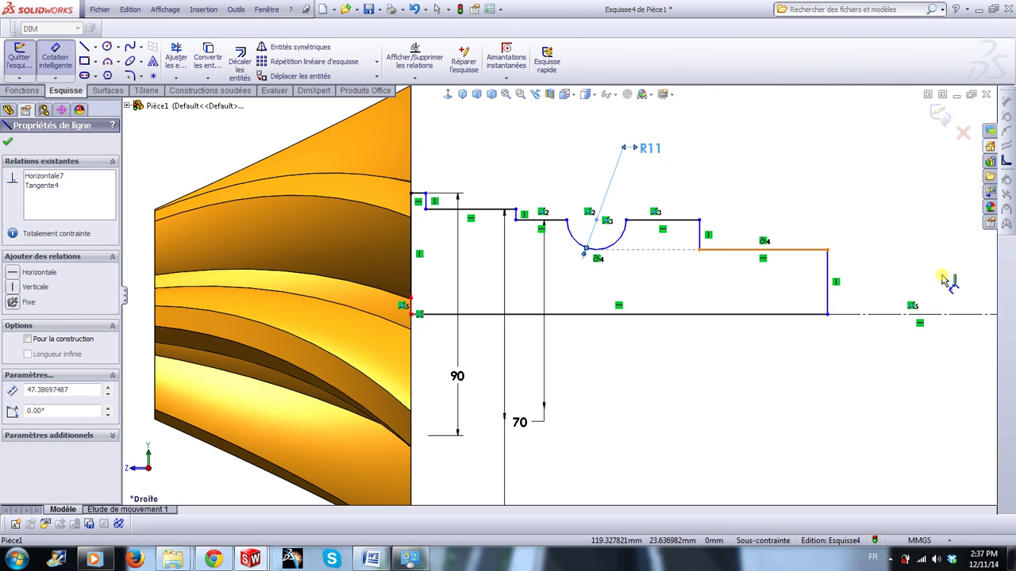
left_click(949, 314)
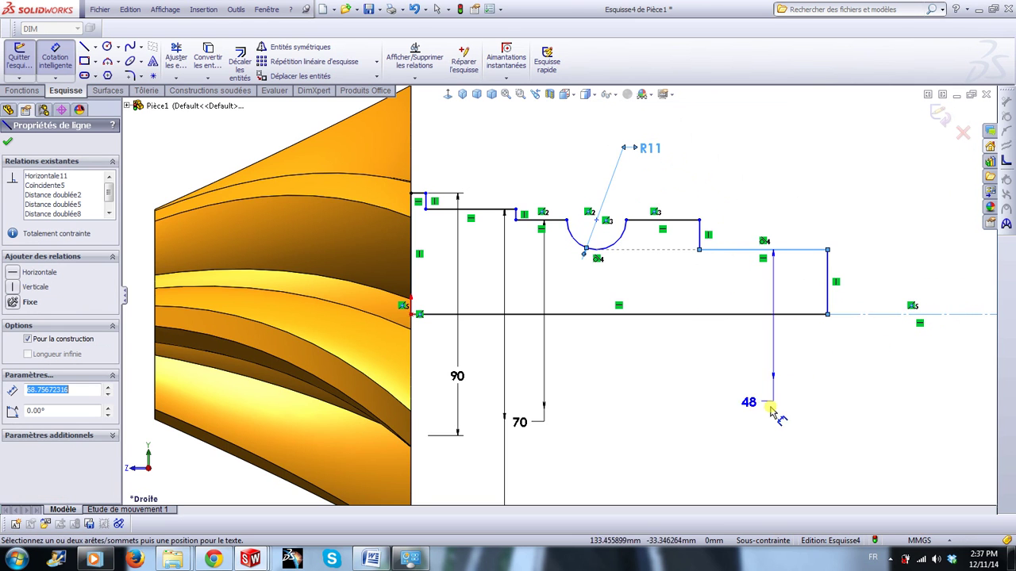
left_click(739, 442)
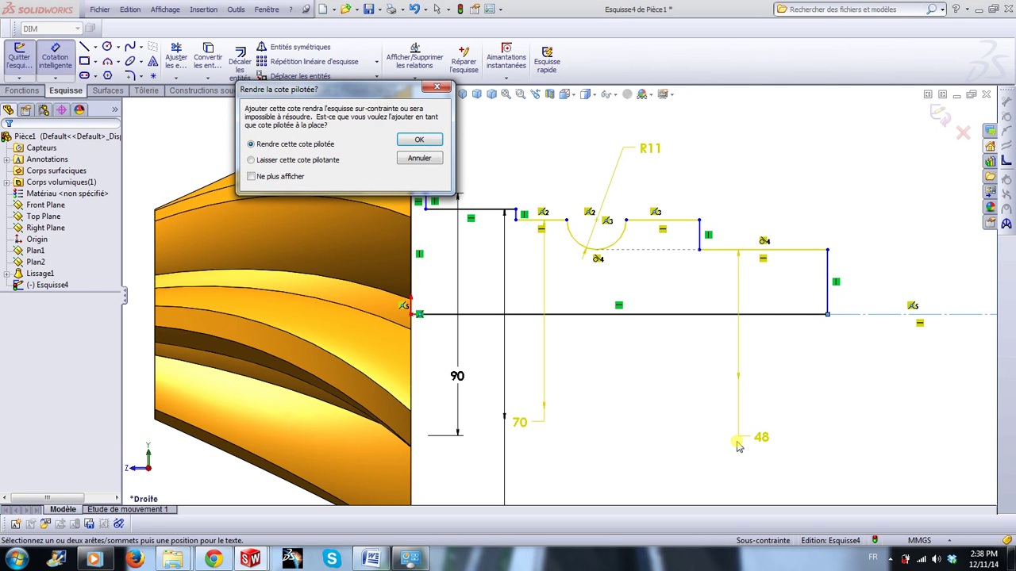
left_click(419, 161)
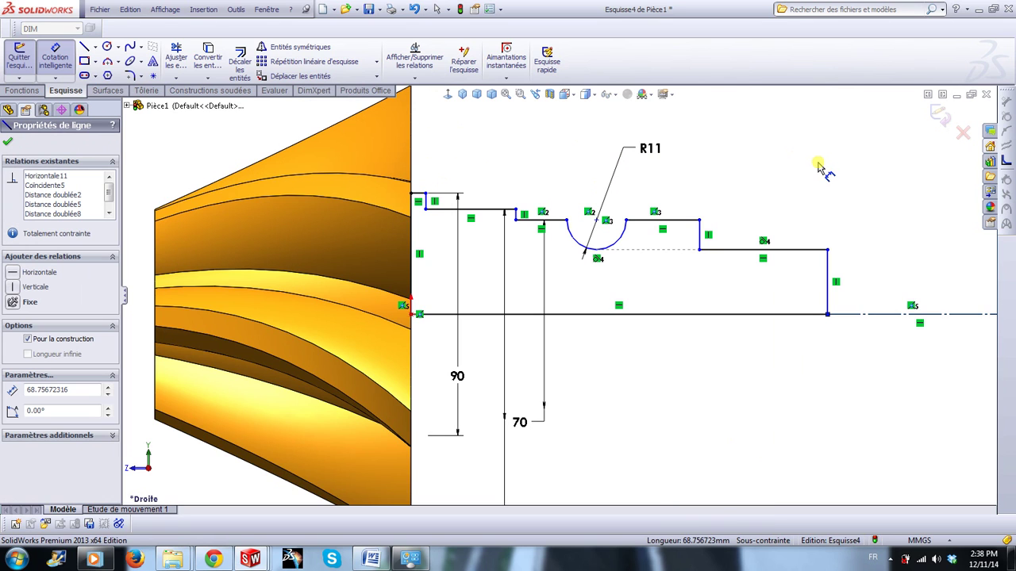
left_click(821, 168)
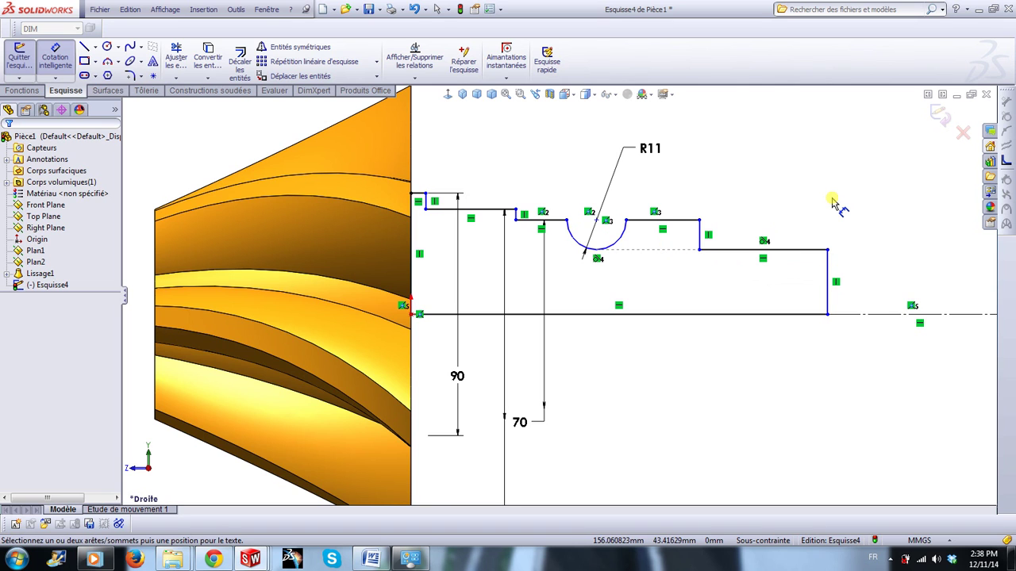
key("Escape")
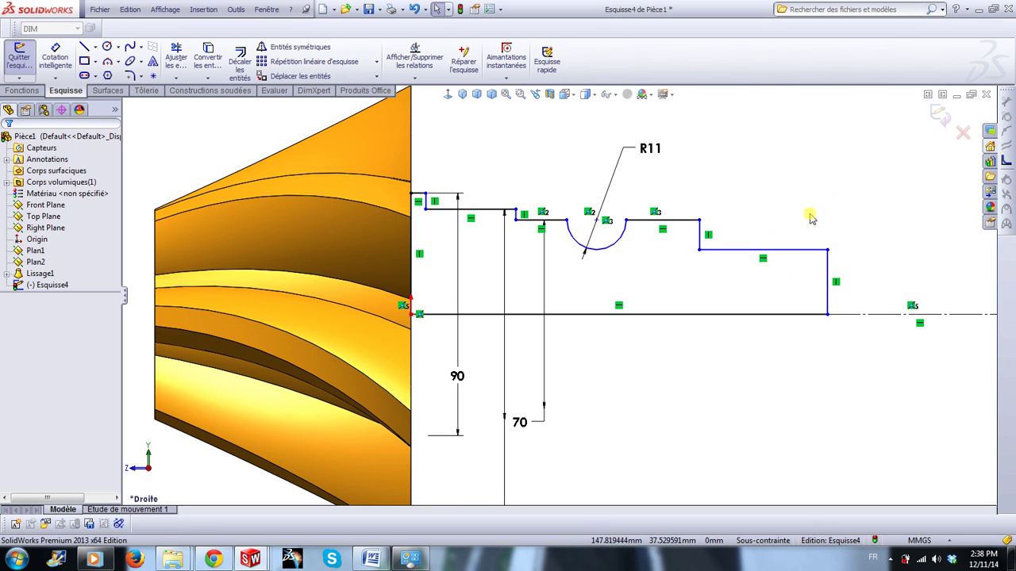
right_click_drag(830, 207, 838, 115)
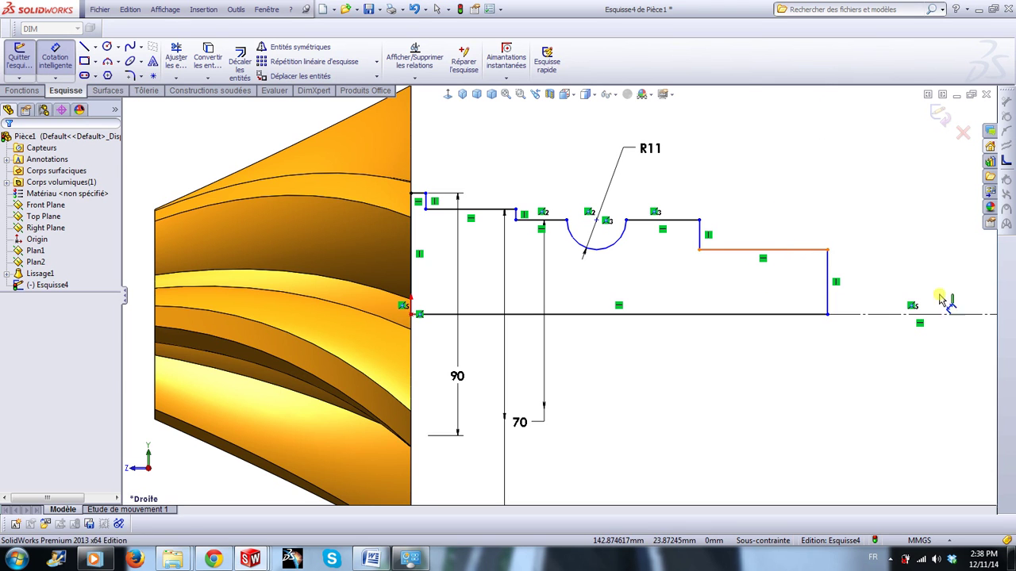
left_click(928, 314)
left_click(948, 315)
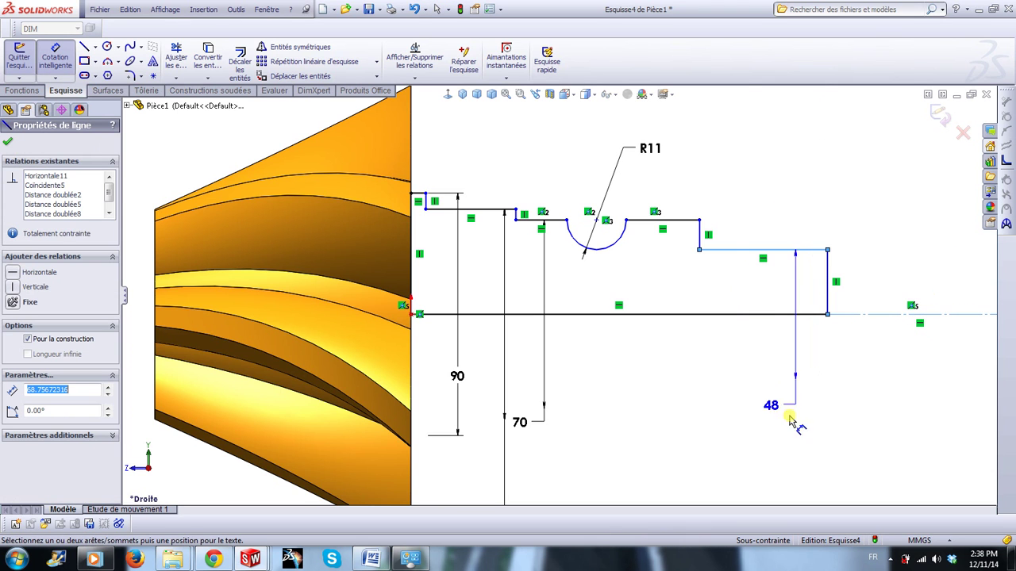
left_click(730, 429)
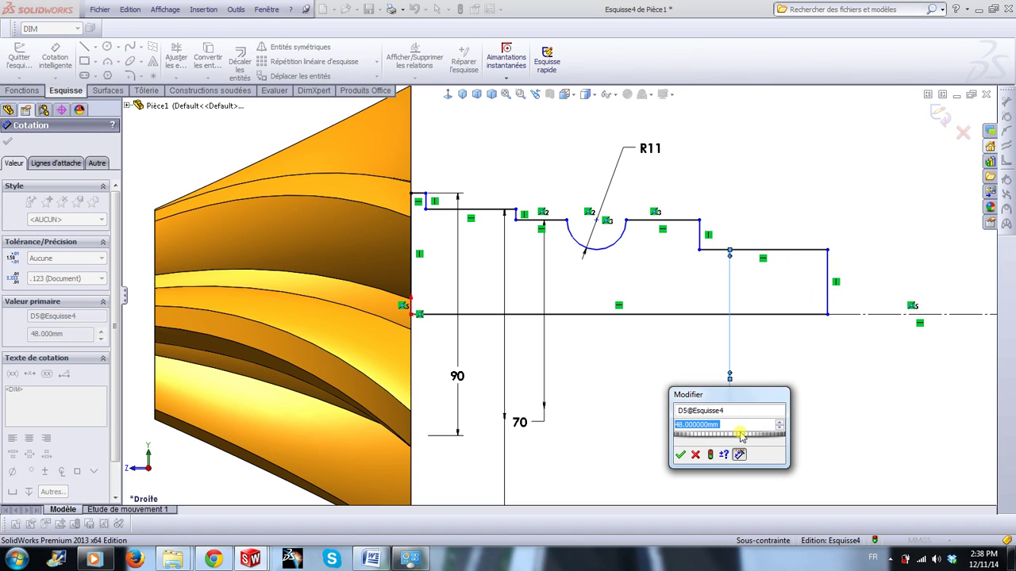
type("60")
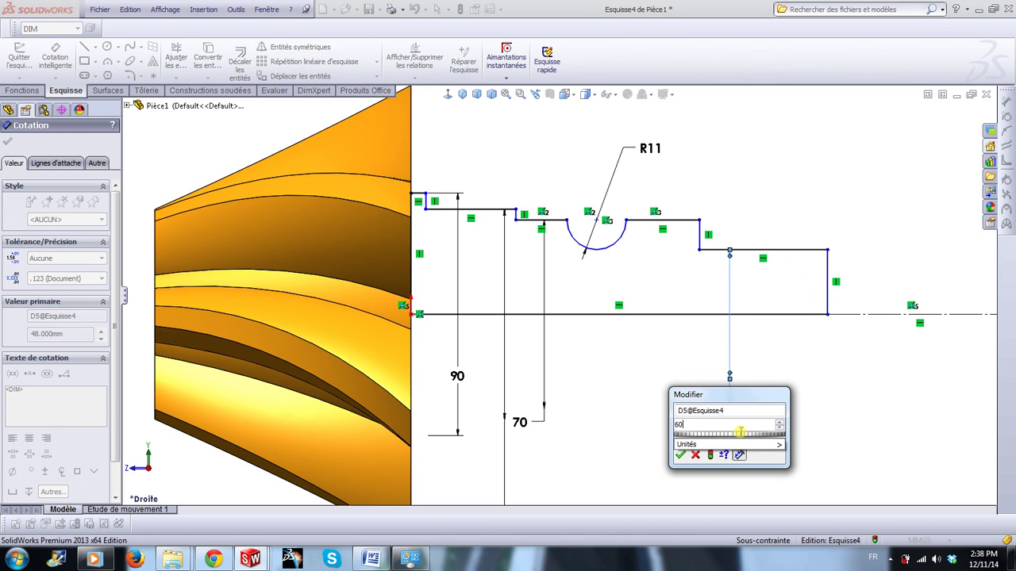
key("Return")
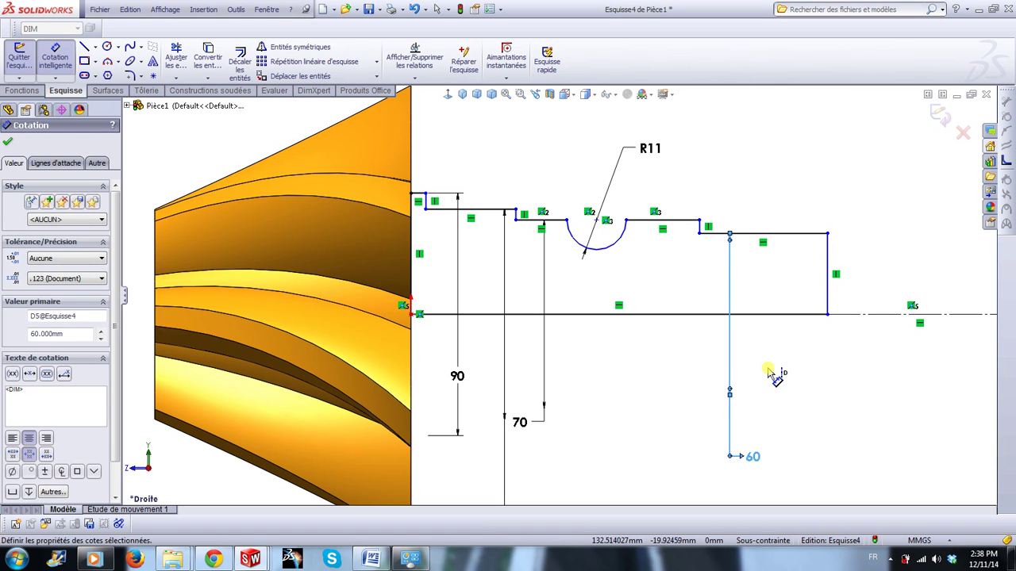
Make the two lines on either side of the groove collinear.
key("Escape")
scroll(531, 238, "down", 1)
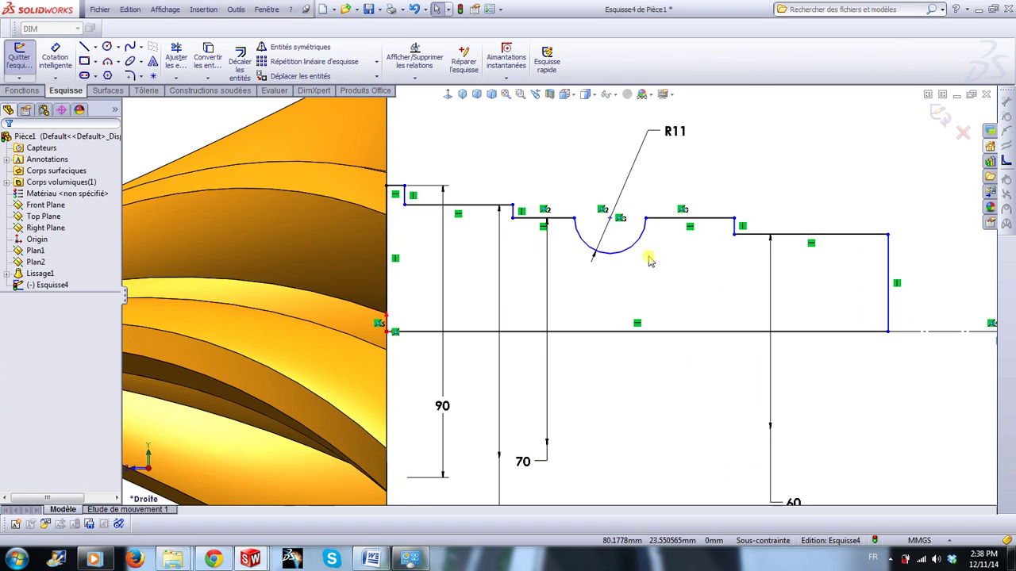
left_click(560, 223)
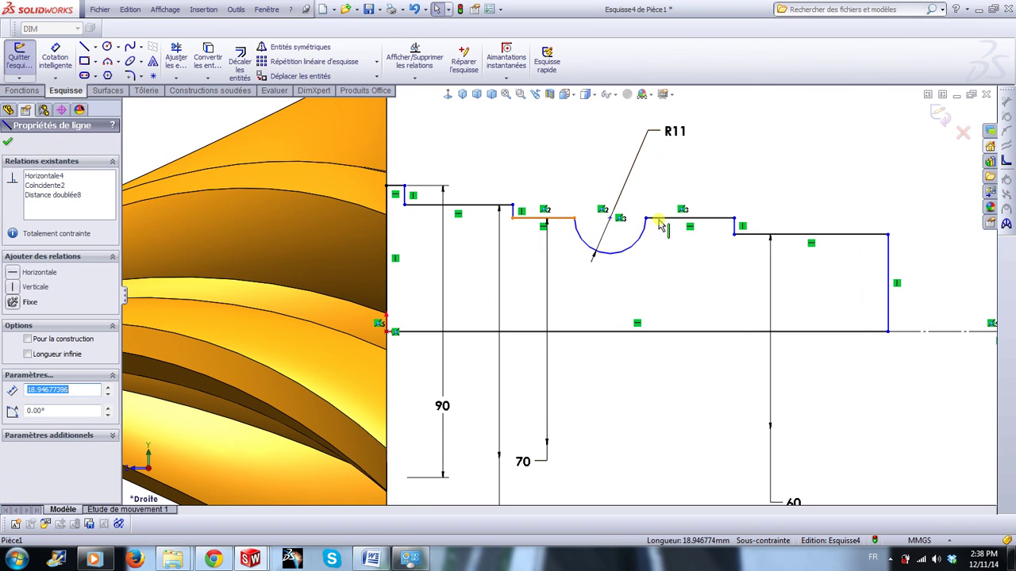
left_click(661, 221, "ctrl")
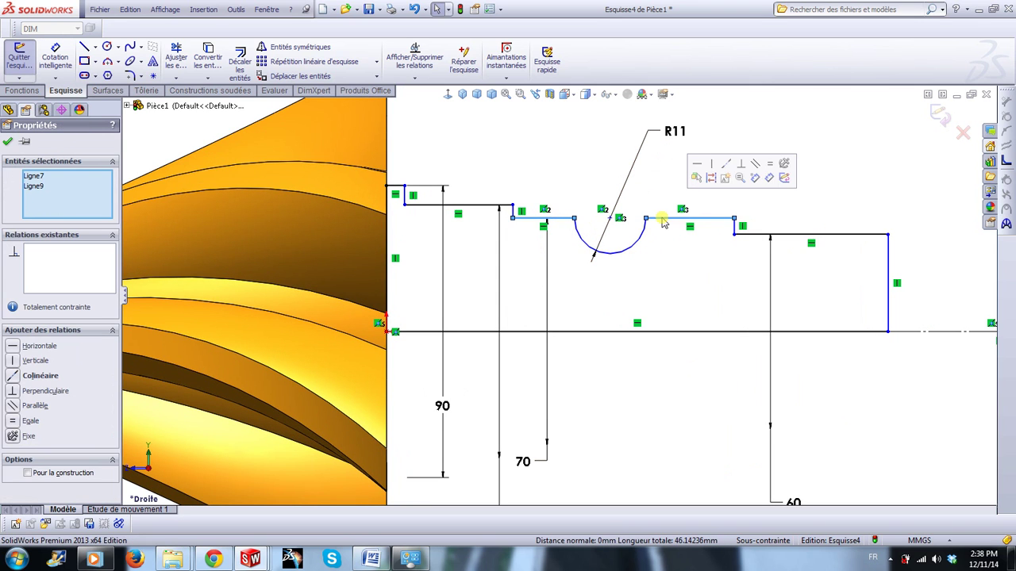
left_click(731, 165)
left_click(826, 189)
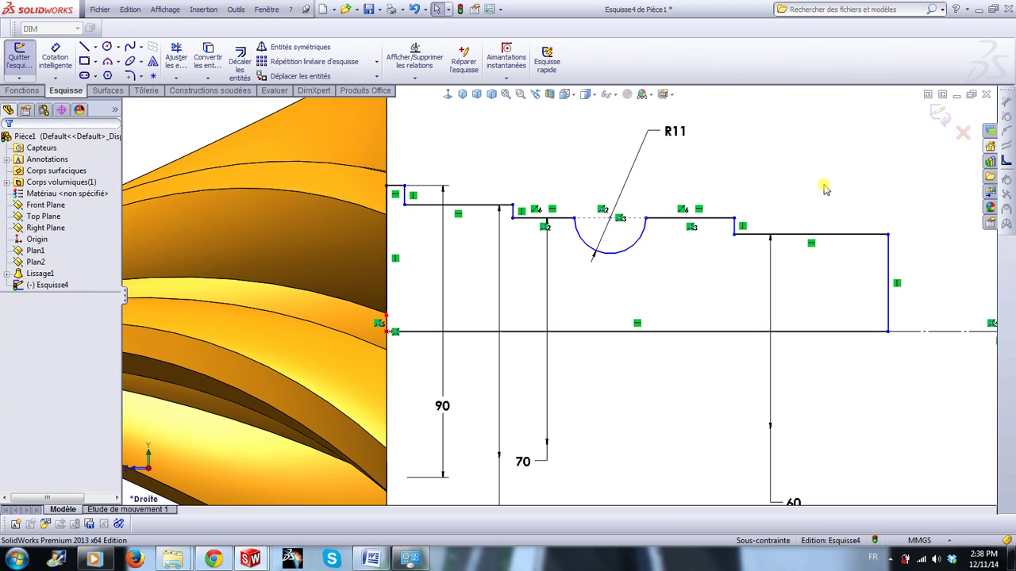
scroll(669, 325, "up", 3)
scroll(669, 325, "down", 2)
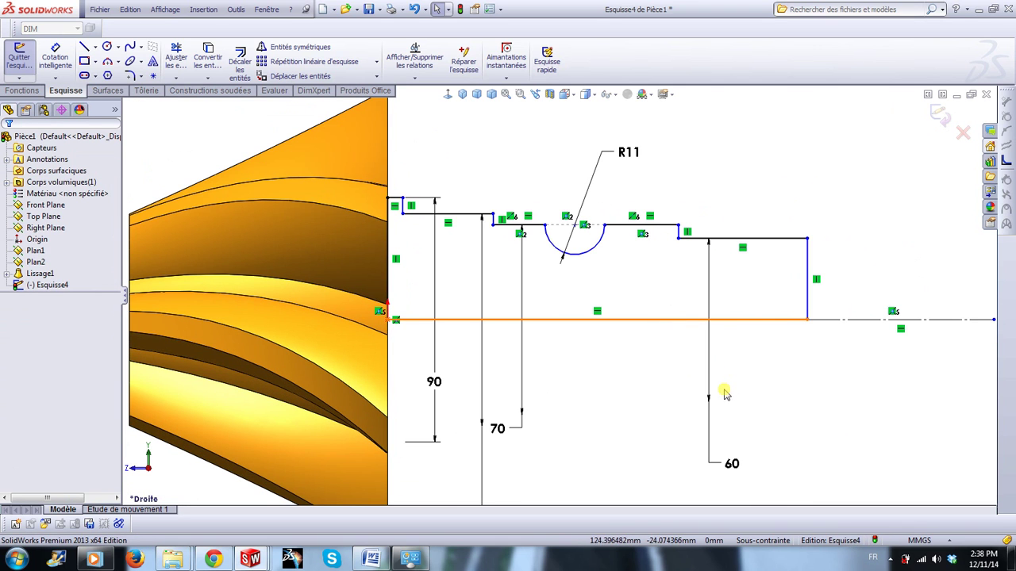
scroll(605, 396, "up", 2)
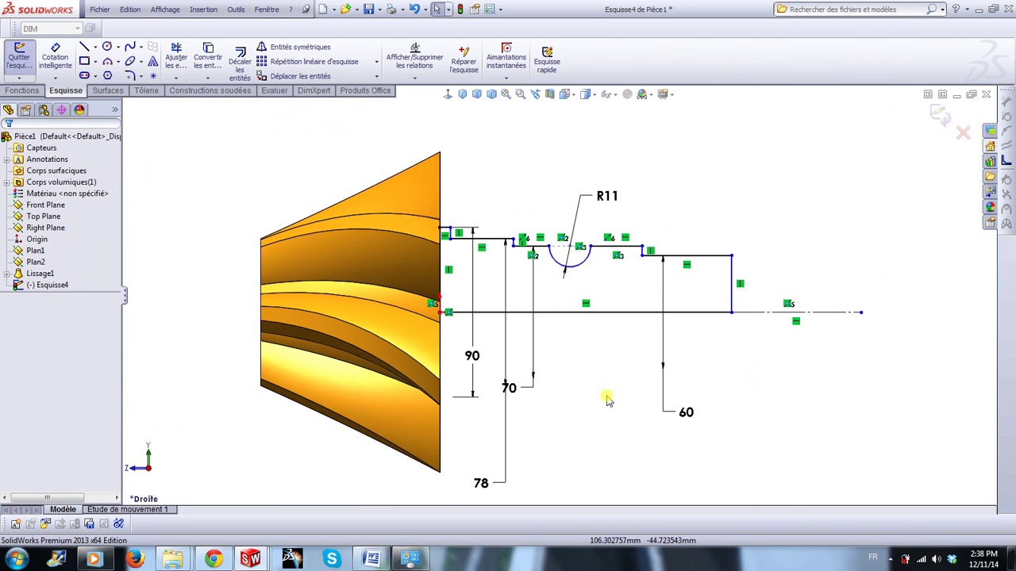
scroll(572, 381, "down", 1)
right_click_drag(869, 137, 871, 136)
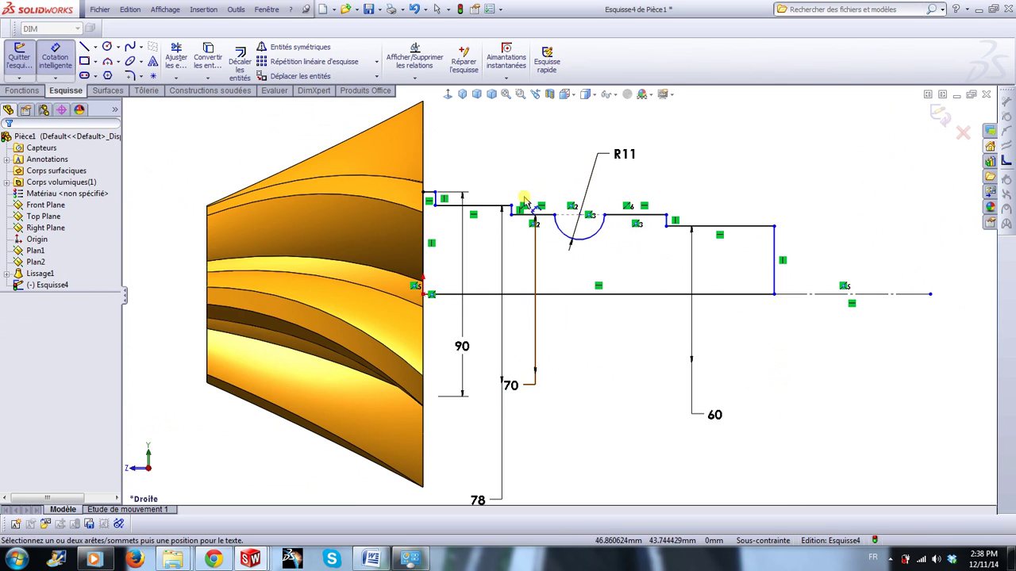
scroll(507, 199, "down", 1)
scroll(461, 206, "down", 1)
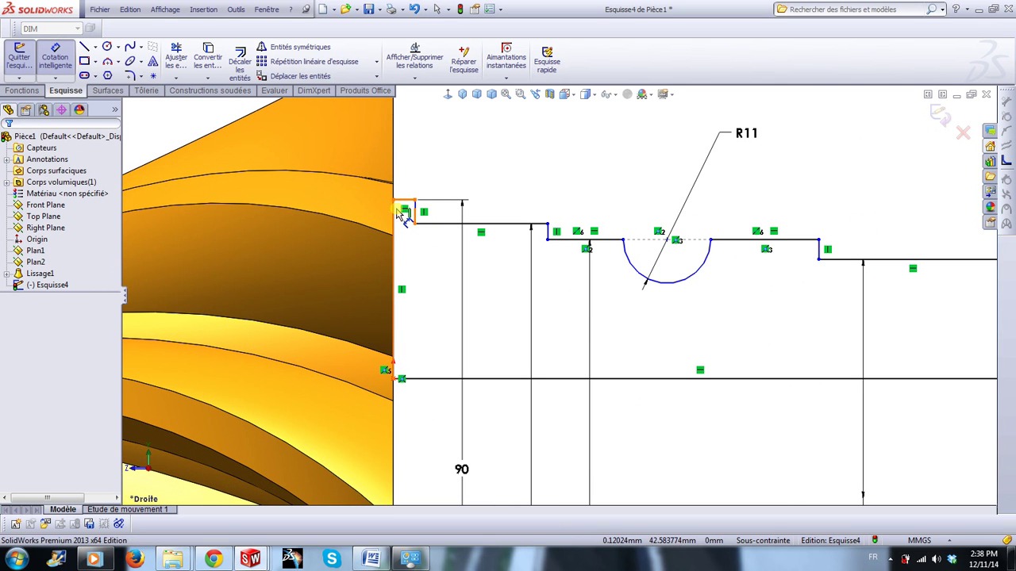
Set a 10 mm horizontal offset between the two top vertical edges.
left_click(396, 209)
left_click(415, 213)
left_click(478, 141)
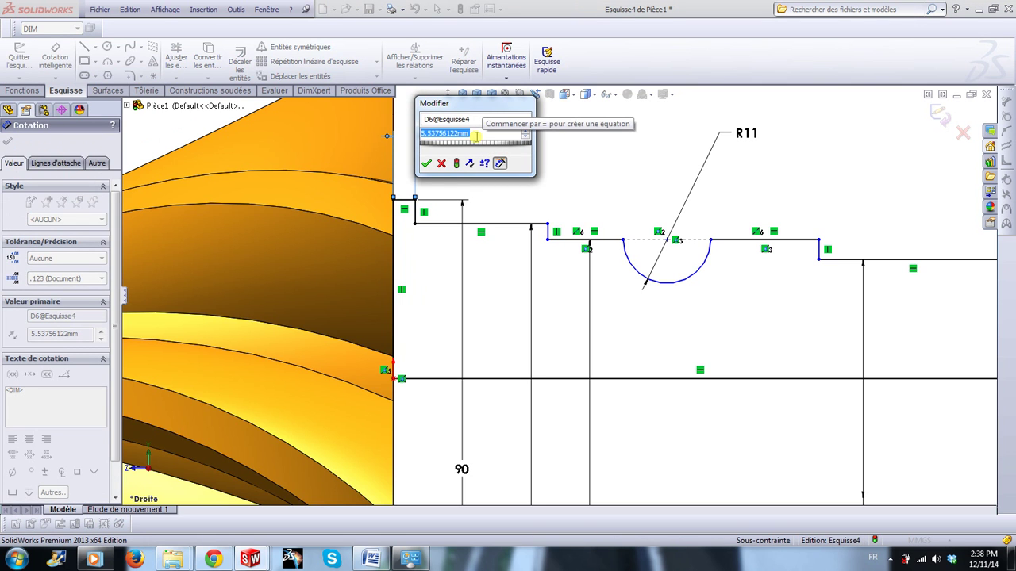
type("10")
key("Return")
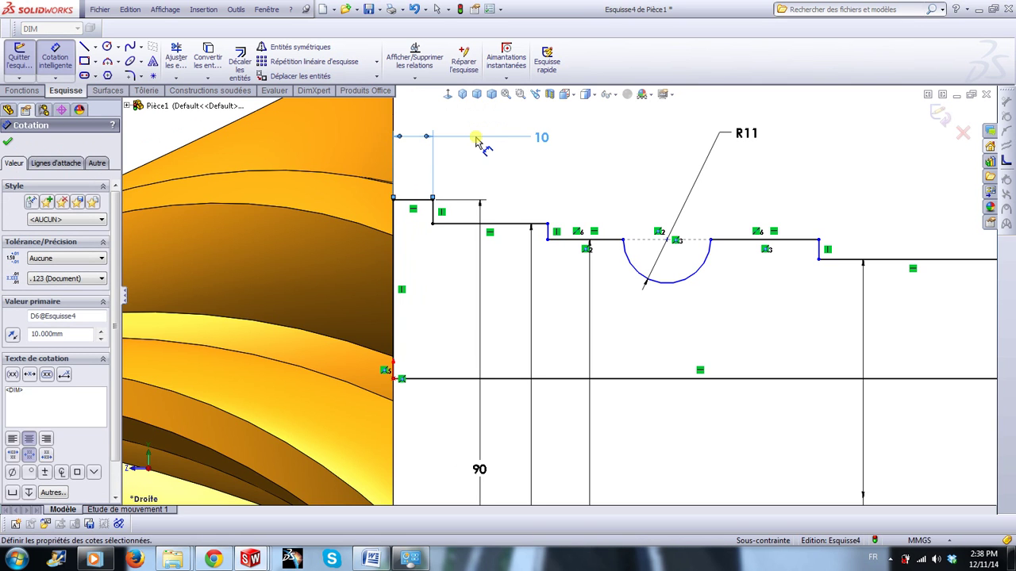
Dimension the first step's length to 46 mm.
left_click(433, 213)
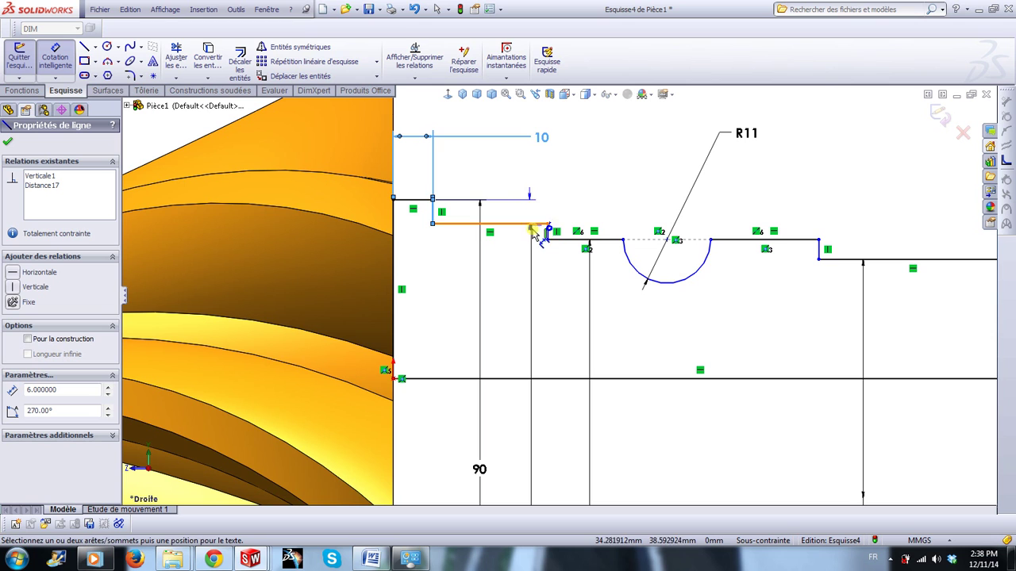
left_click(549, 235)
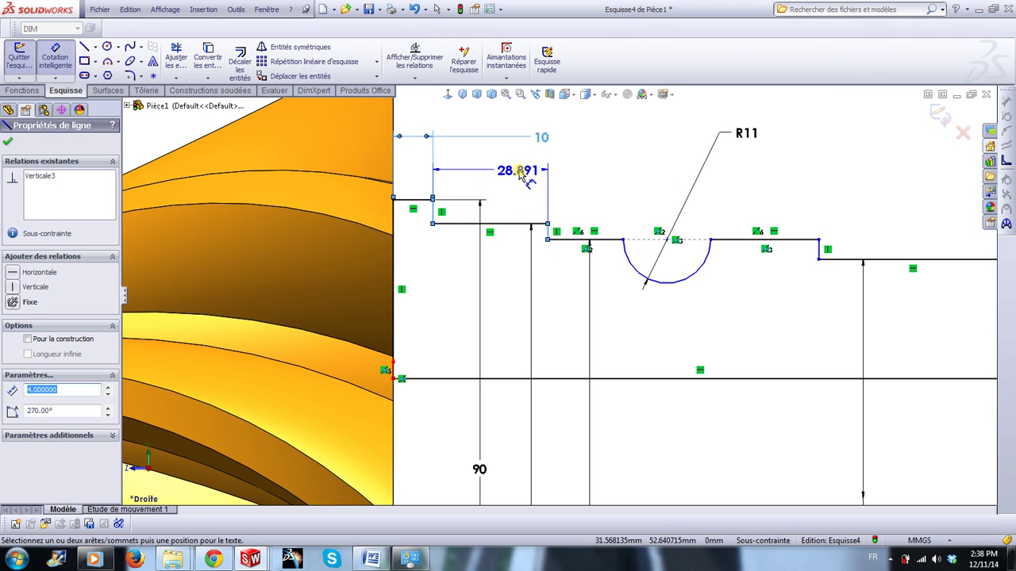
left_click(521, 176)
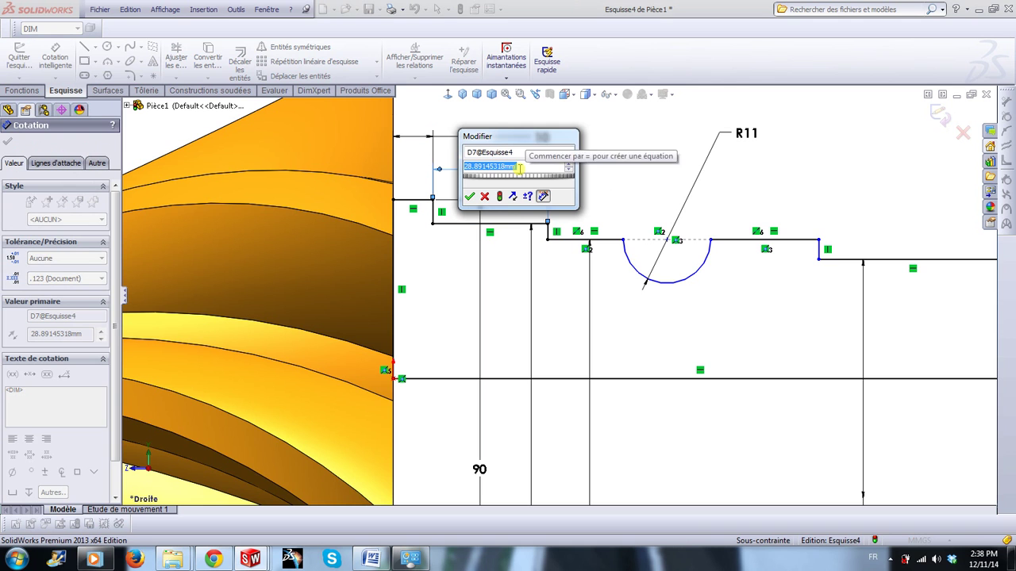
type("46")
key("Return")
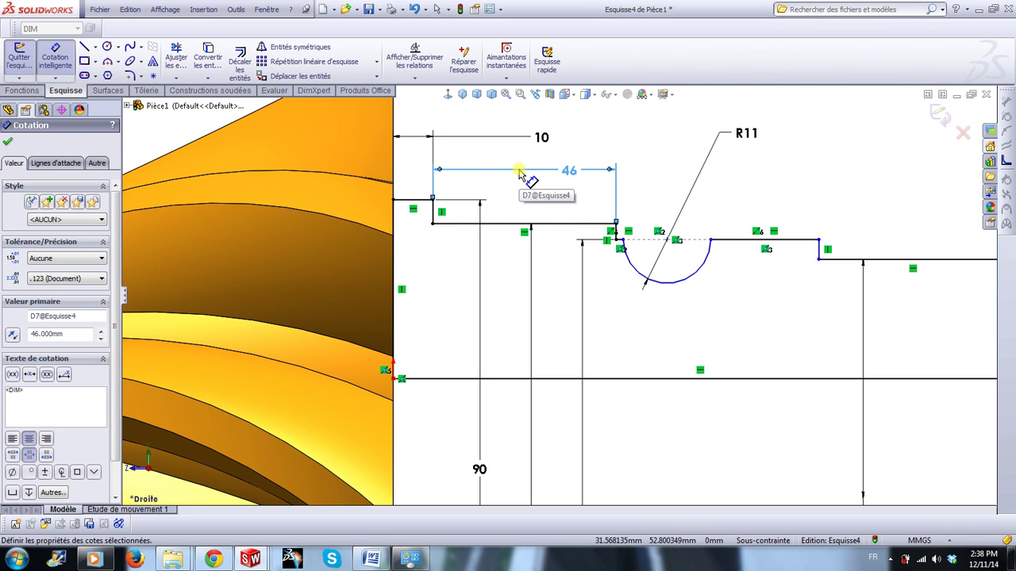
scroll(821, 247, "up", 1)
scroll(762, 250, "up", 1)
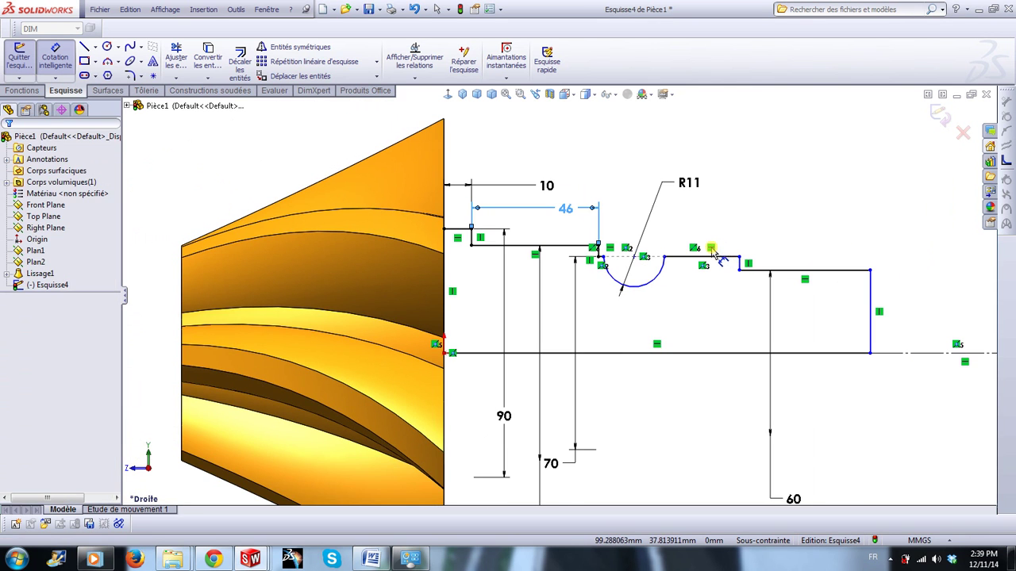
scroll(712, 253, "down", 1)
scroll(691, 283, "down", 1)
Drag the groove arc and the last step further right along the shaft.
key("Escape")
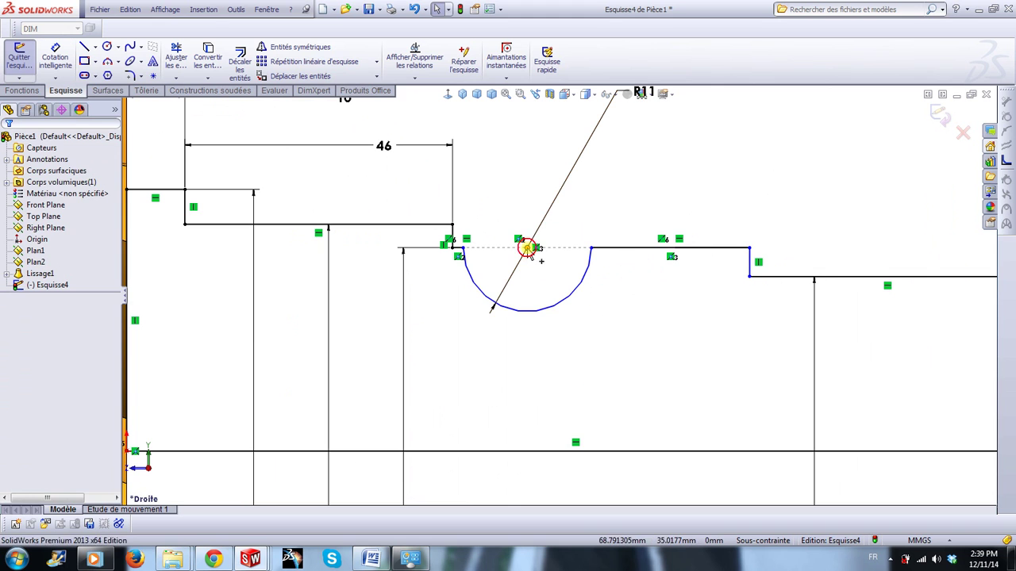
left_click_drag(527, 247, 591, 248)
scroll(746, 314, "up", 1)
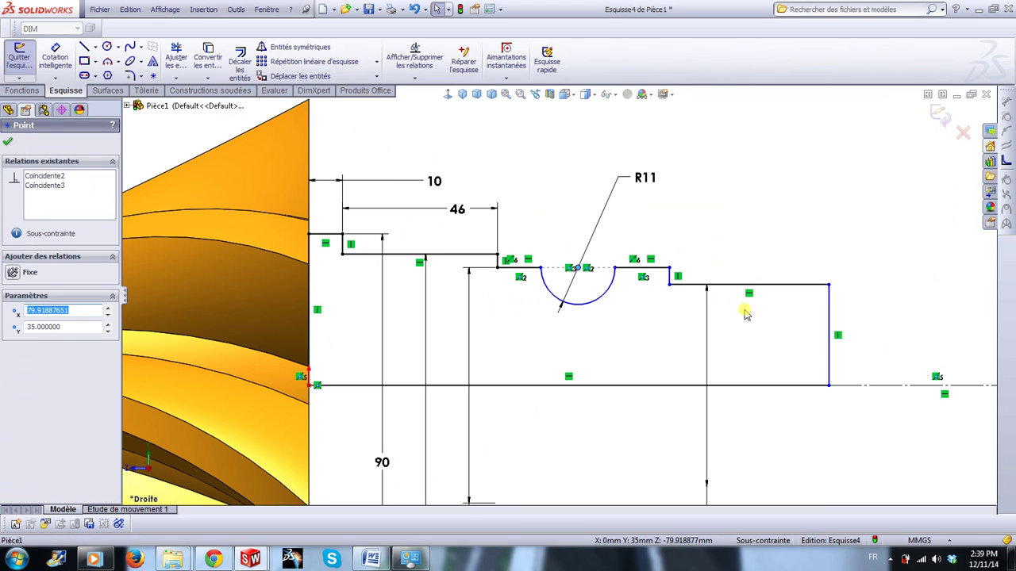
left_click_drag(673, 277, 747, 278)
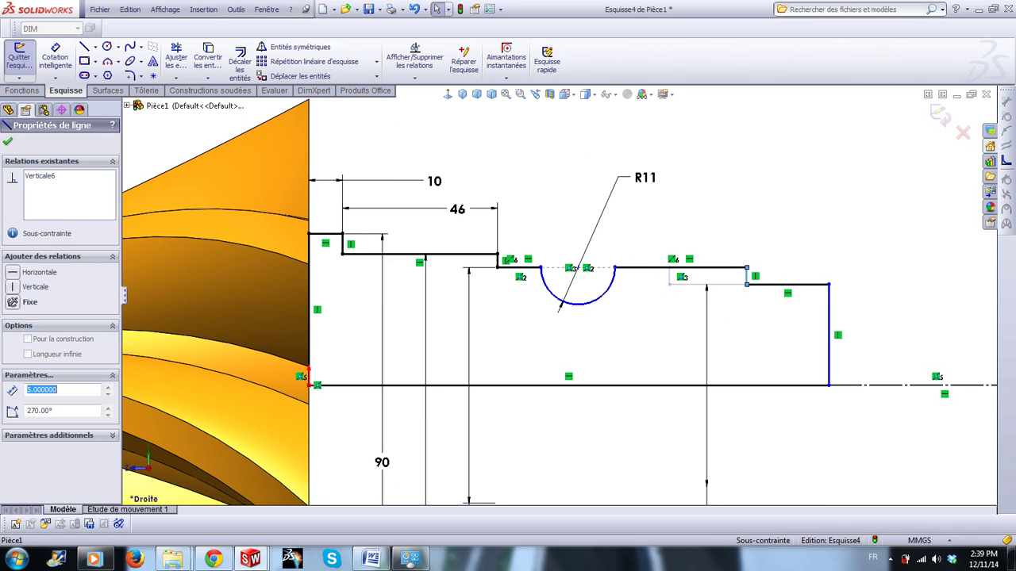
left_click_drag(580, 272, 622, 268)
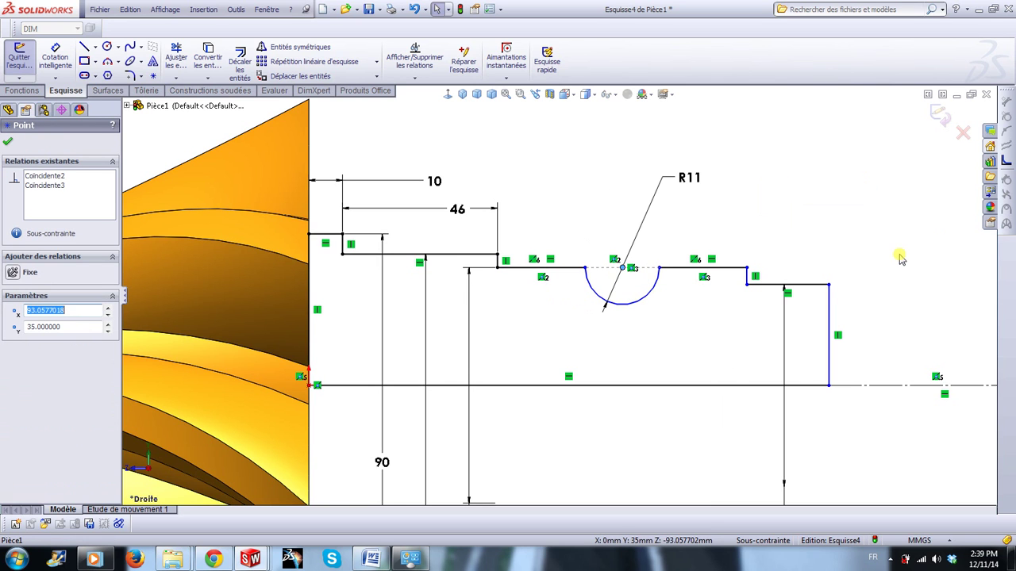
right_click_drag(901, 257, 902, 220)
scroll(548, 262, "down", 2)
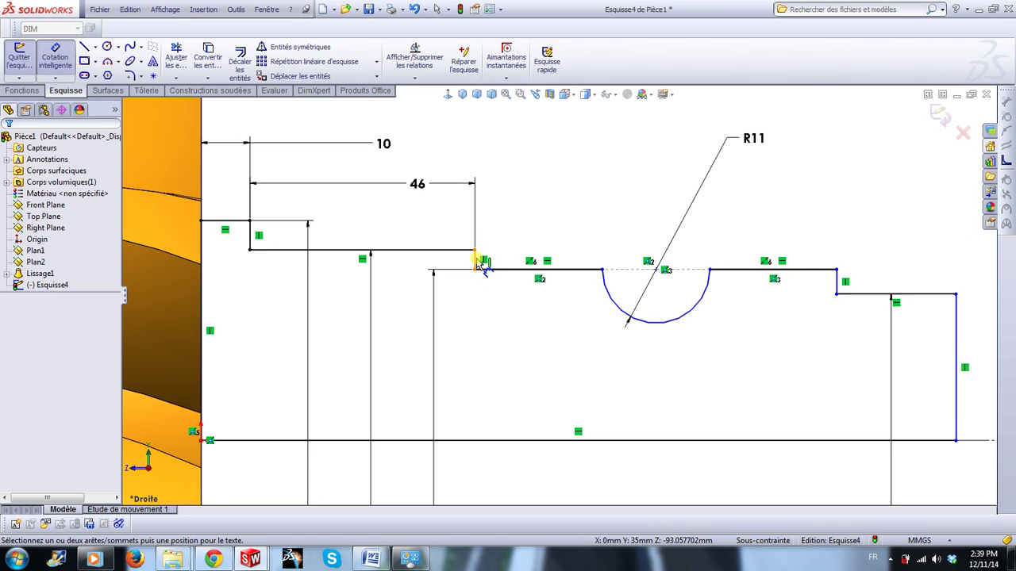
Set the distance from the step edge to the groove at 10 mm.
left_click(476, 260)
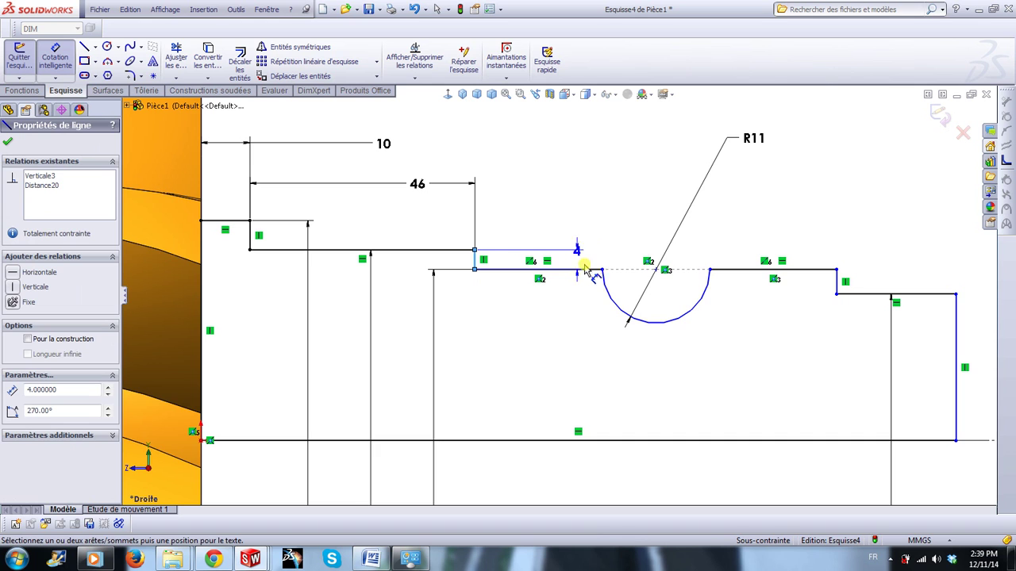
left_click(602, 270)
left_click(547, 205)
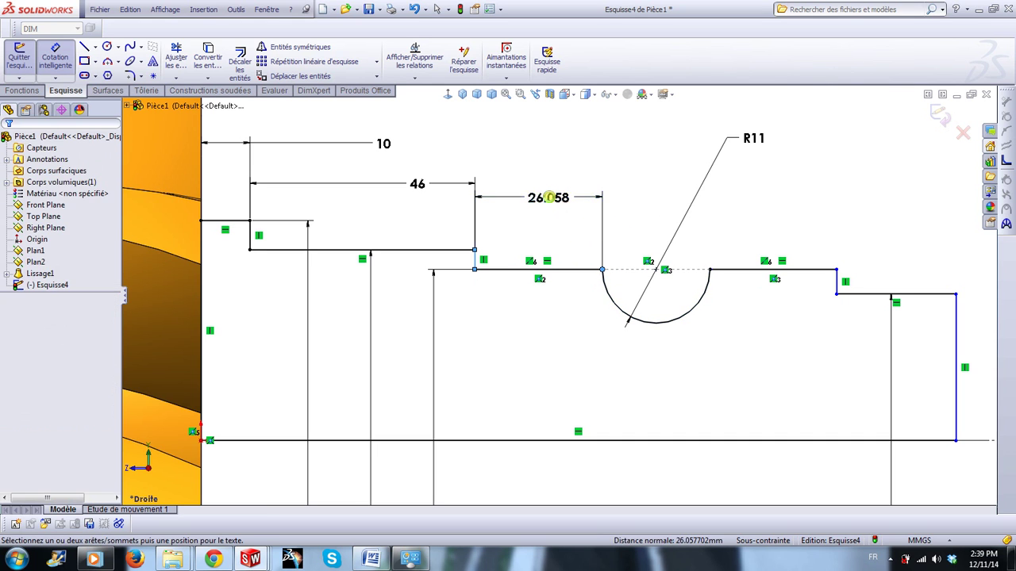
type("10")
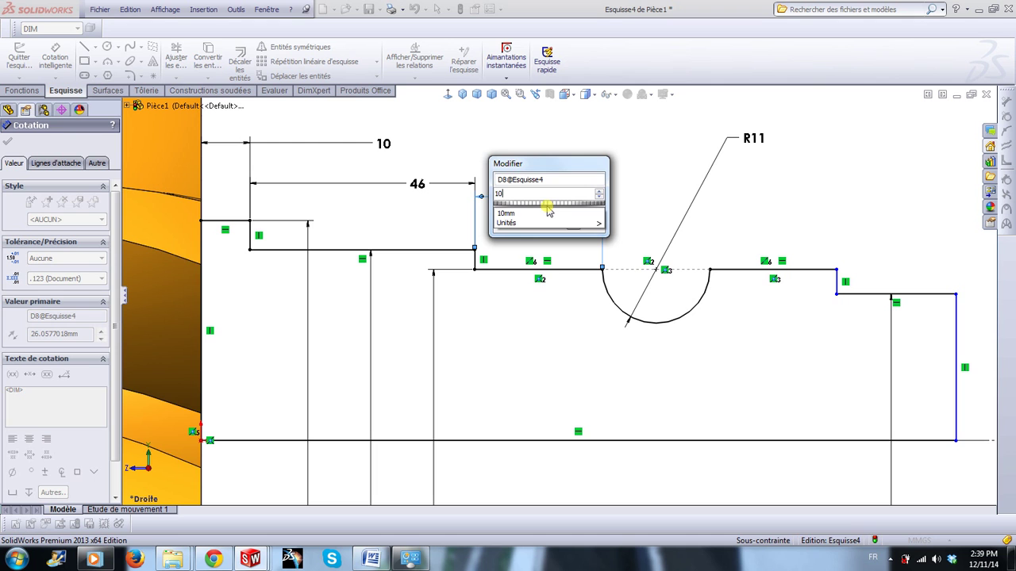
key("Return")
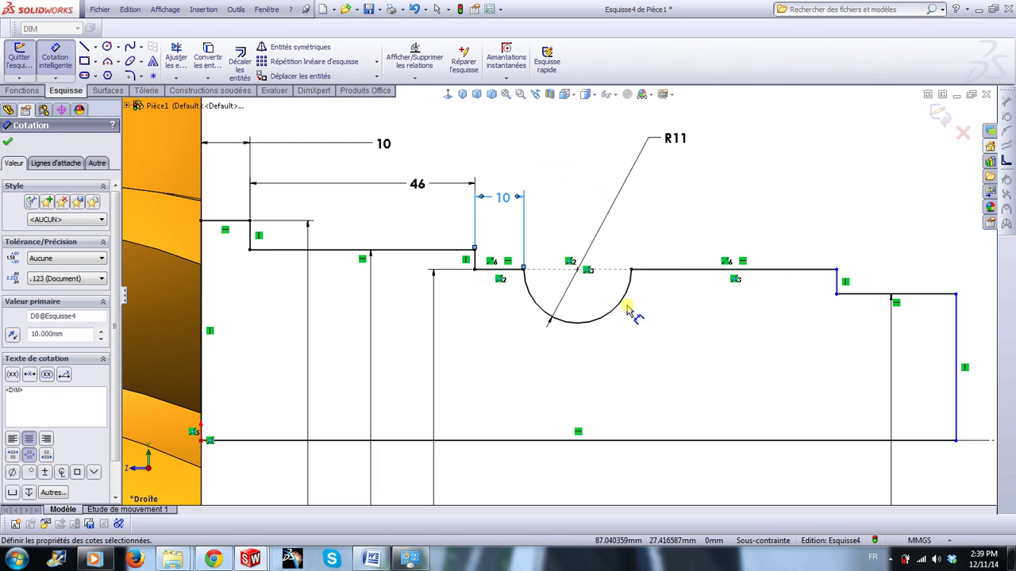
Dimension the middle section to 48 mm and the end section to 32 mm, then zoom to fit.
left_click(837, 271)
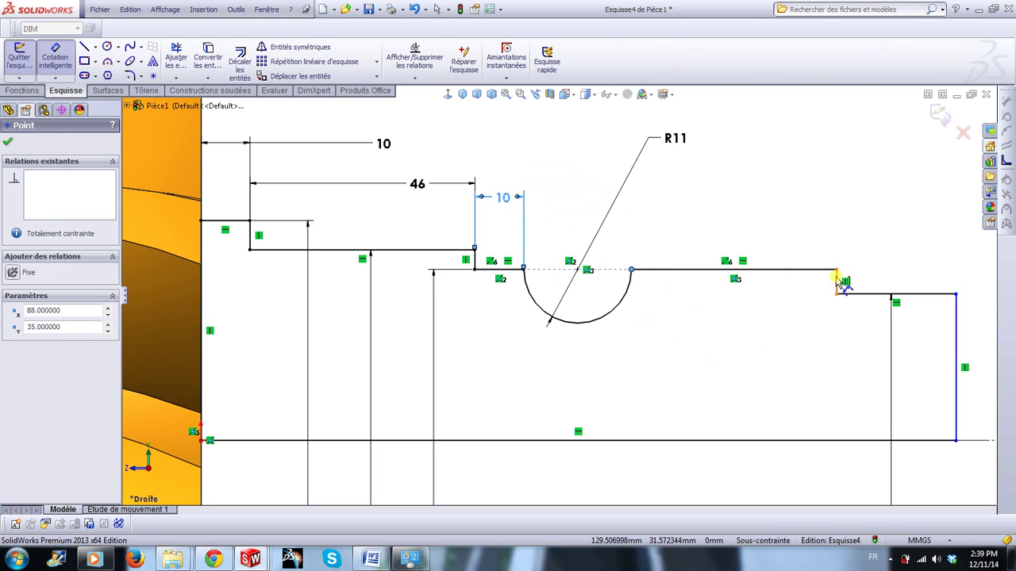
left_click(838, 283)
left_click(742, 203)
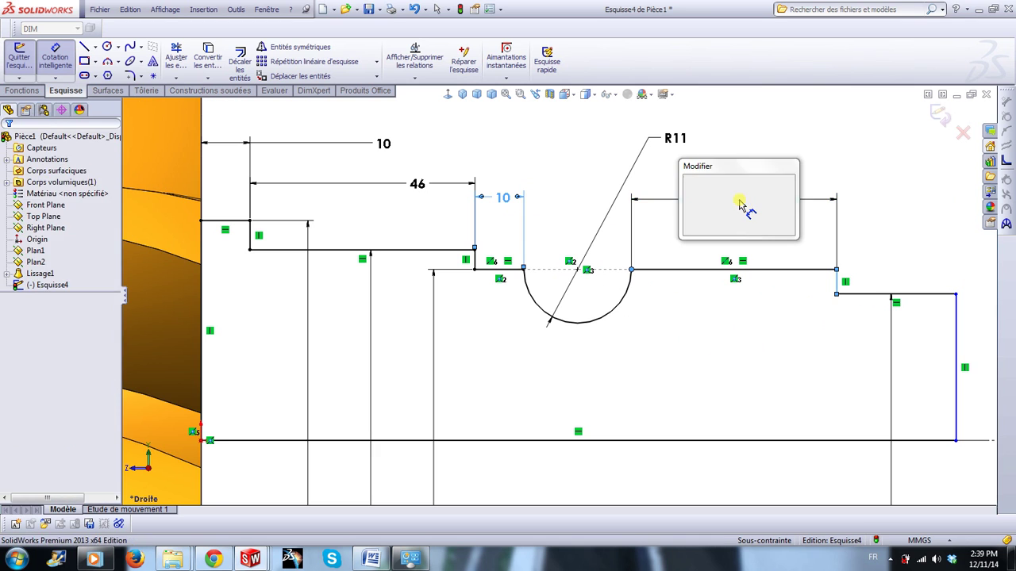
type("48")
key("Return")
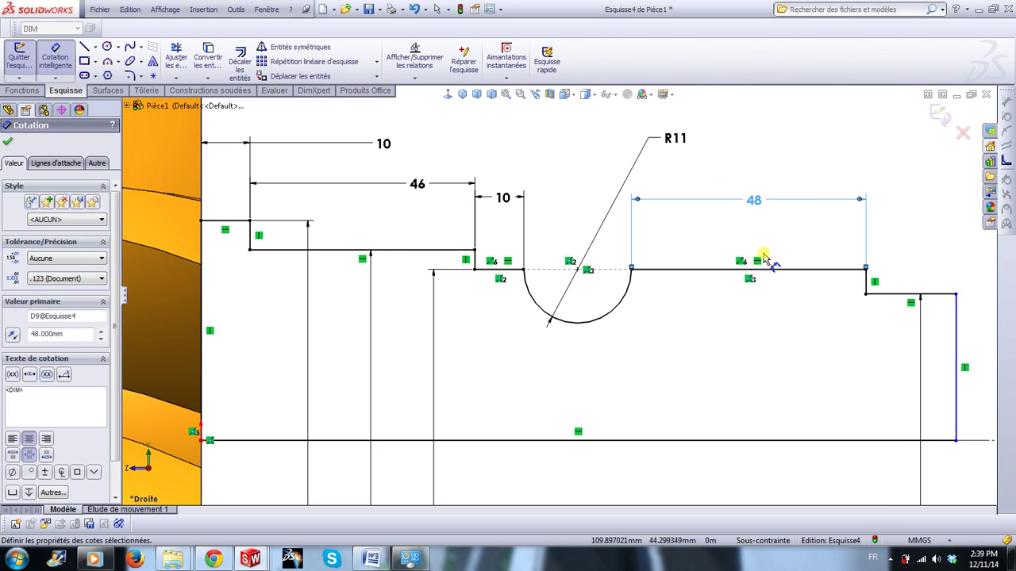
scroll(873, 344, "up", 3)
scroll(721, 313, "down", 2)
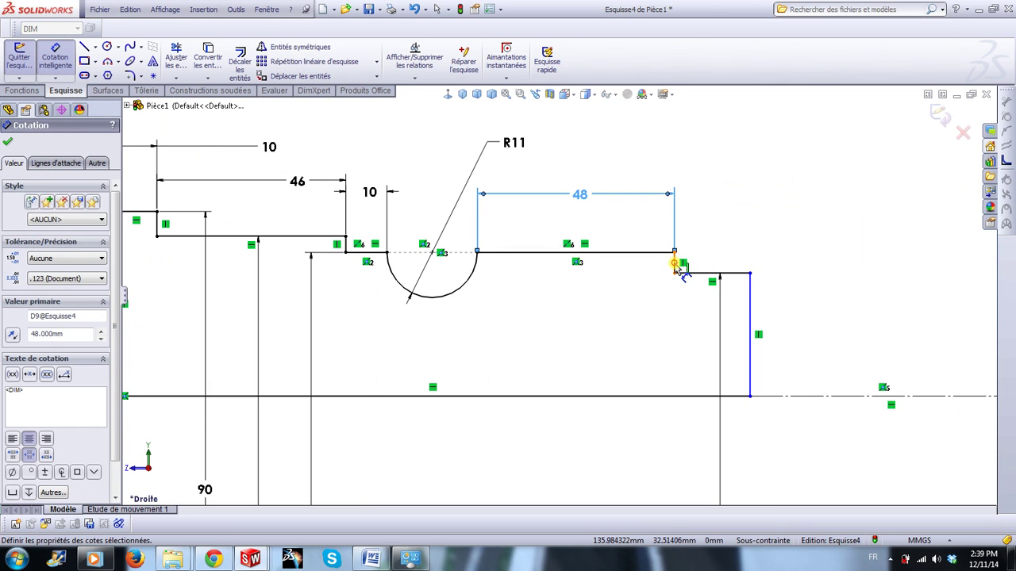
left_click(750, 309)
left_click(674, 252)
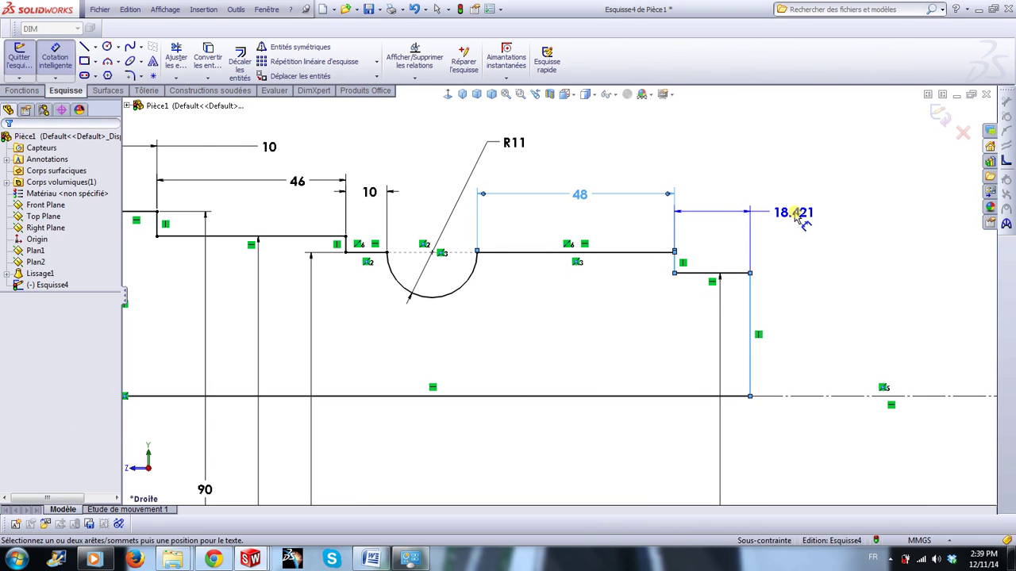
left_click(794, 211)
type("32")
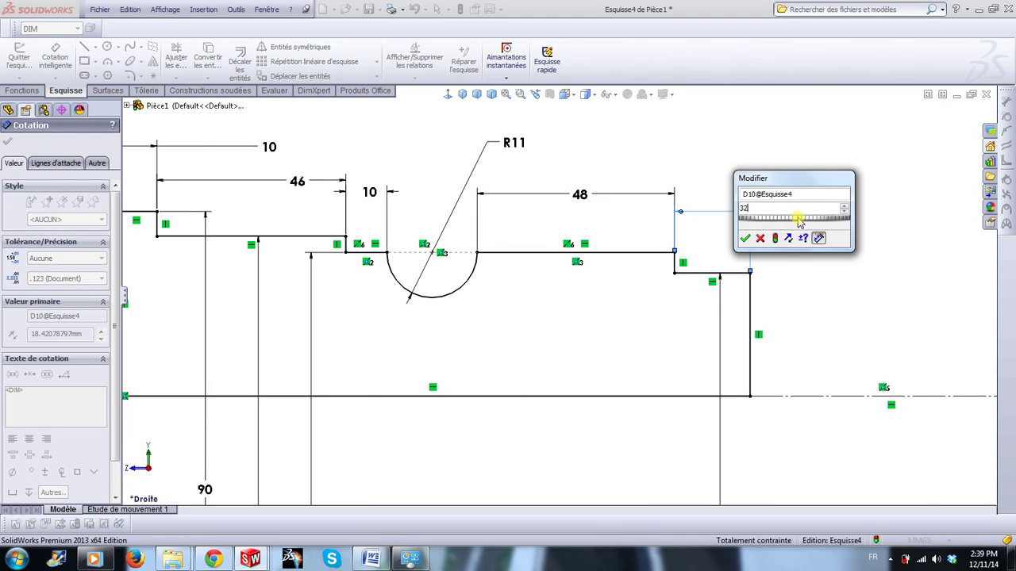
key("Return")
key("z")
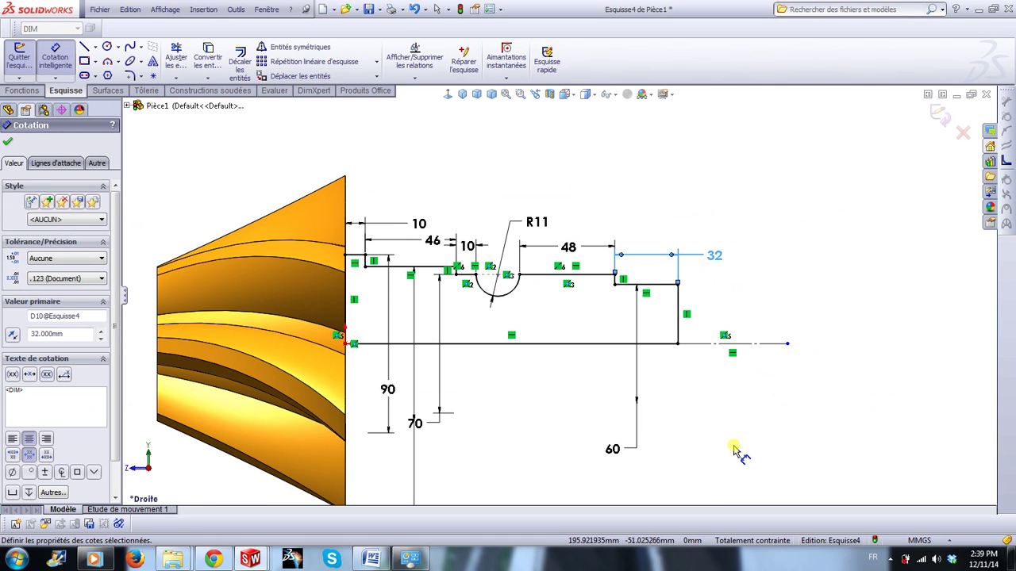
Revolve Esquisse4 a full 360° about its axis, merged with the gear.
key("Escape")
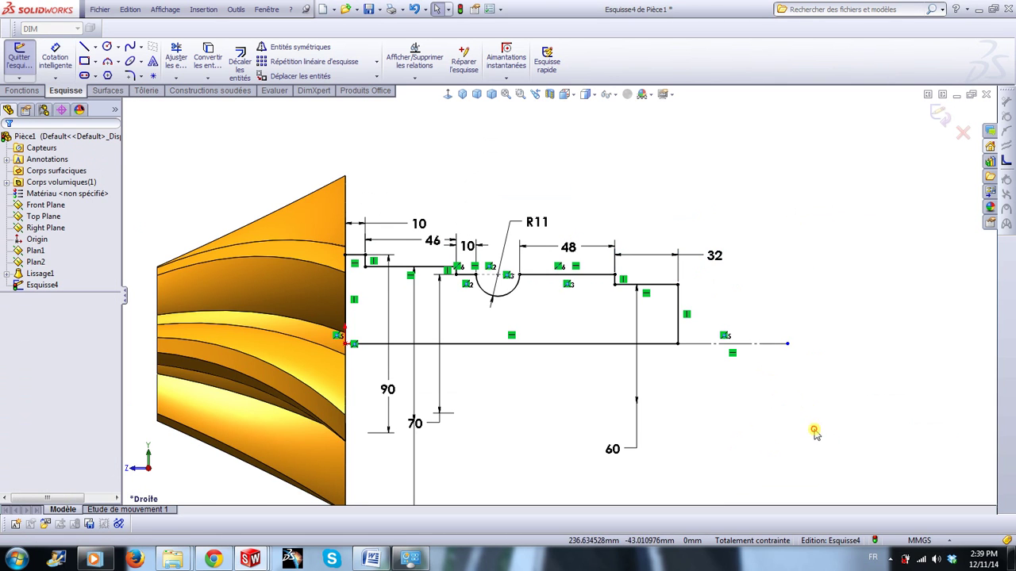
scroll(813, 405, "up", 2)
middle_click_drag(812, 404, 766, 413)
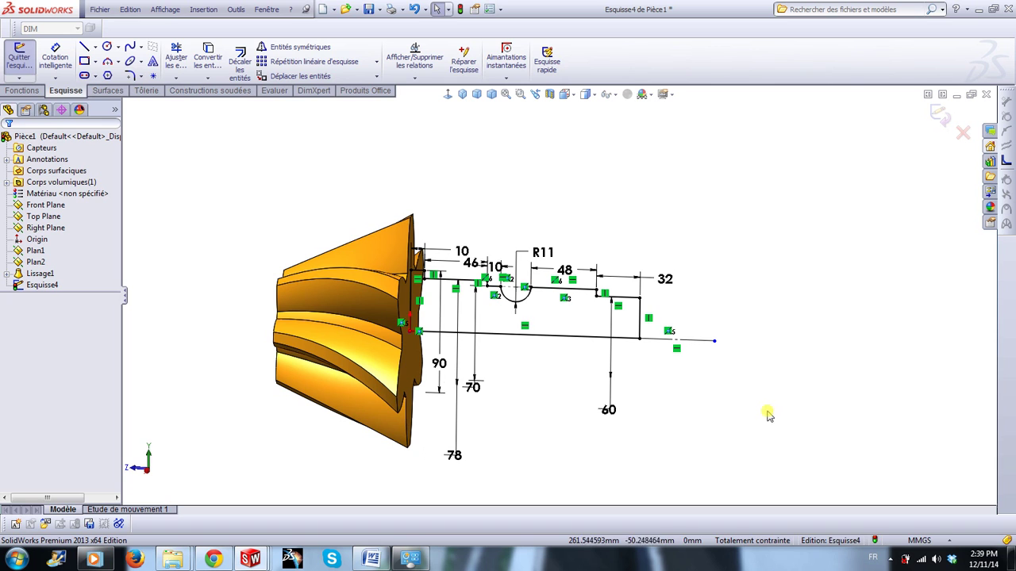
left_click(23, 90)
left_click(76, 62)
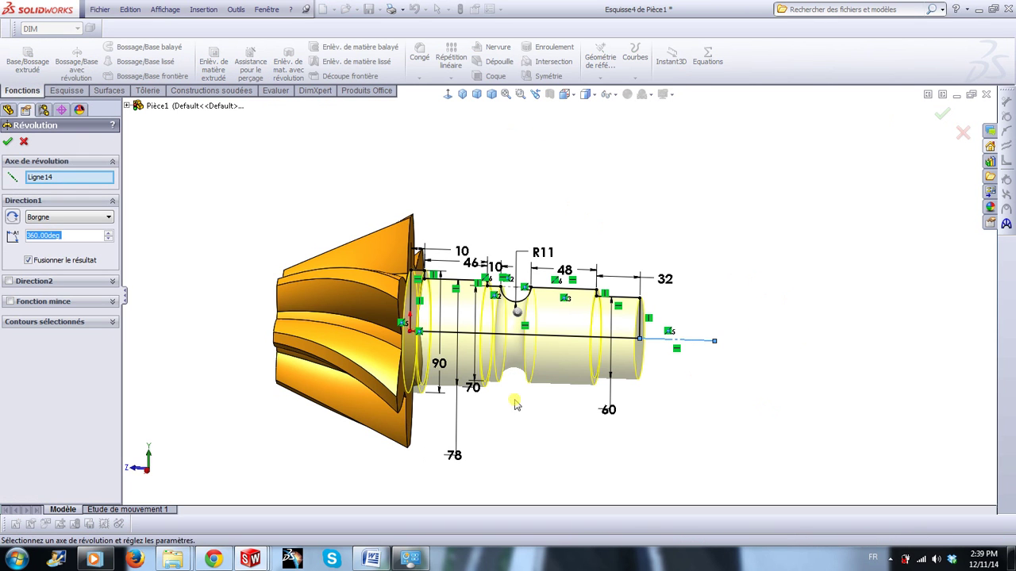
scroll(516, 403, "down", 1)
middle_click_drag(757, 397, 748, 410)
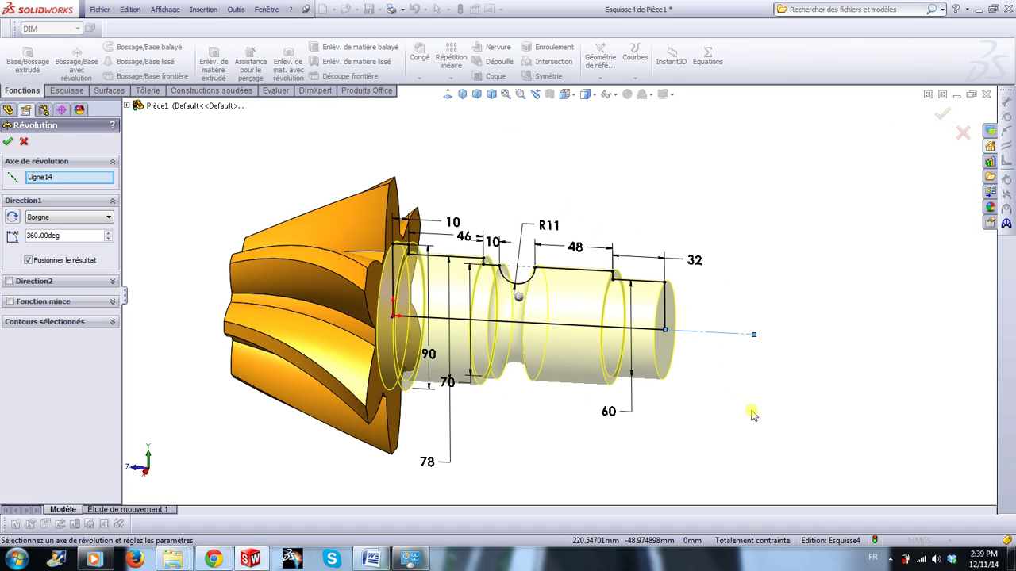
left_click(940, 118)
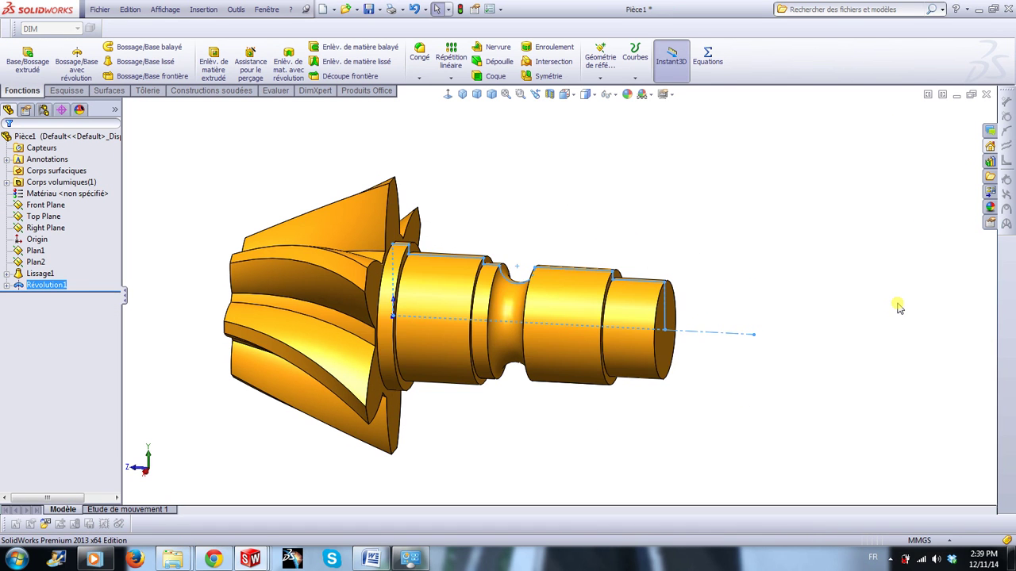
scroll(748, 372, "up", 2)
scroll(640, 377, "down", 1)
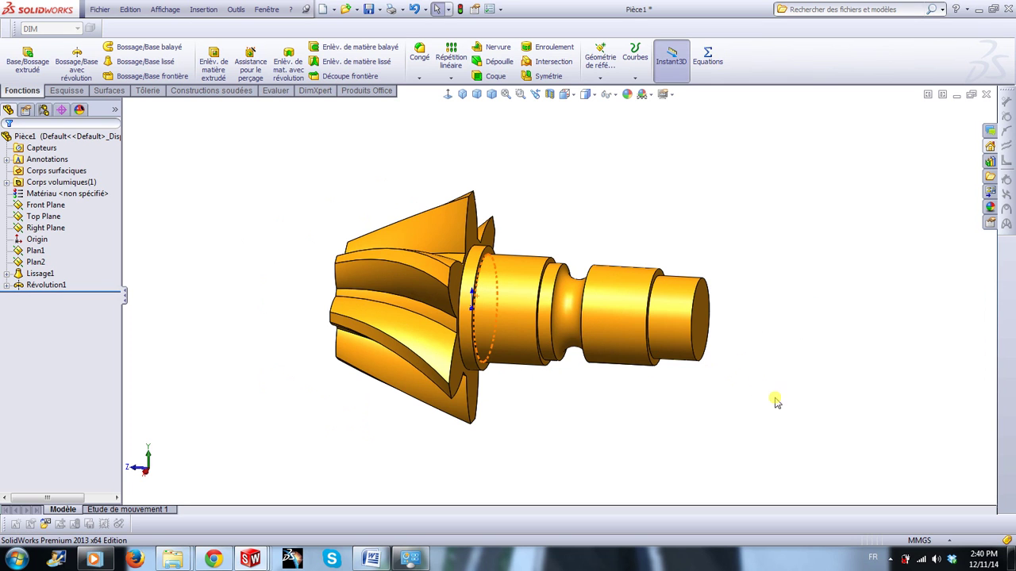
Turn the part and select a shaft step's flat ring face.
middle_click_drag(776, 402, 750, 389)
scroll(642, 291, "down", 3)
scroll(565, 200, "down", 2)
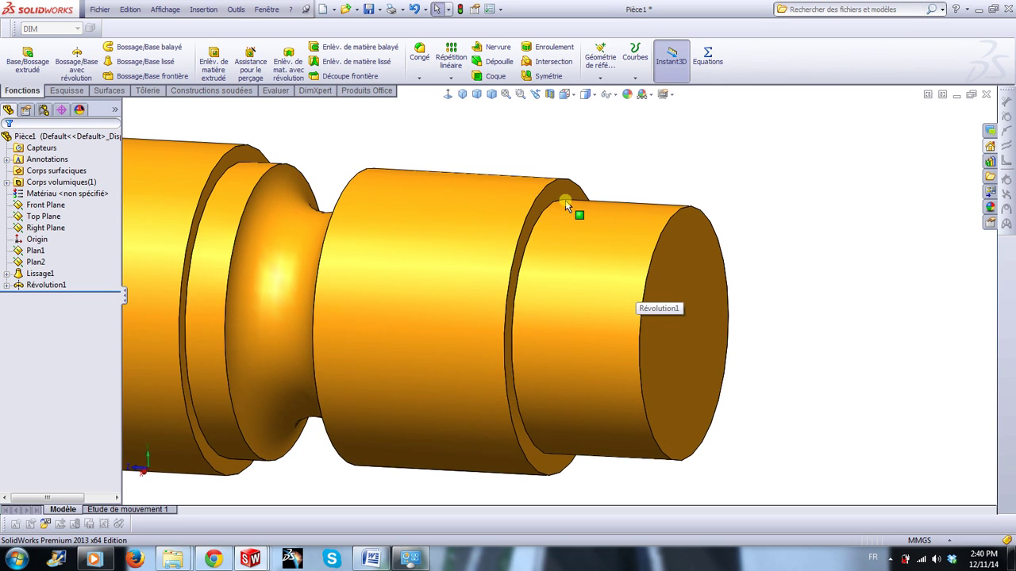
left_click(565, 193)
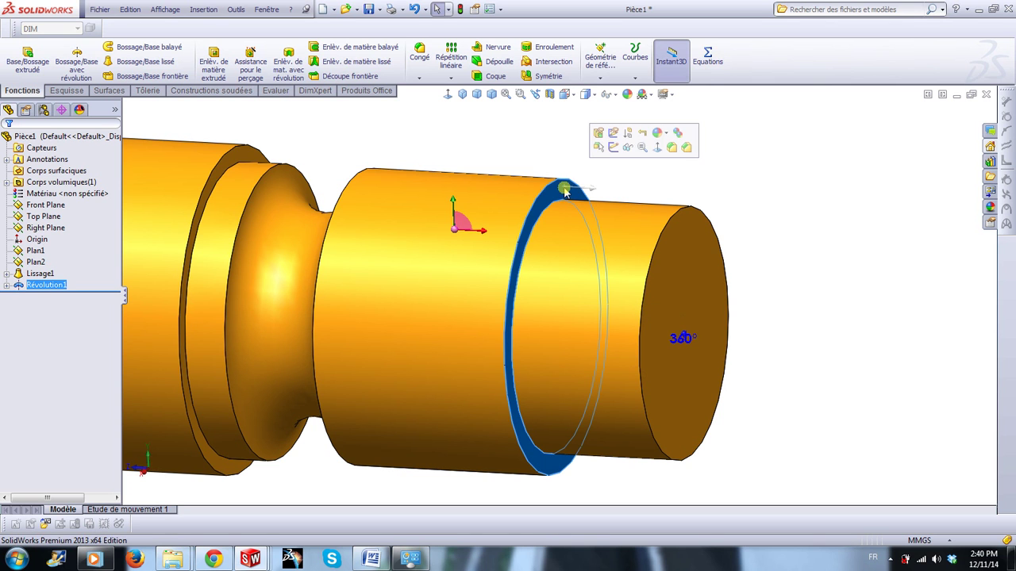
Open Esquisse5 on the selected shaft step ring face.
left_click(615, 150)
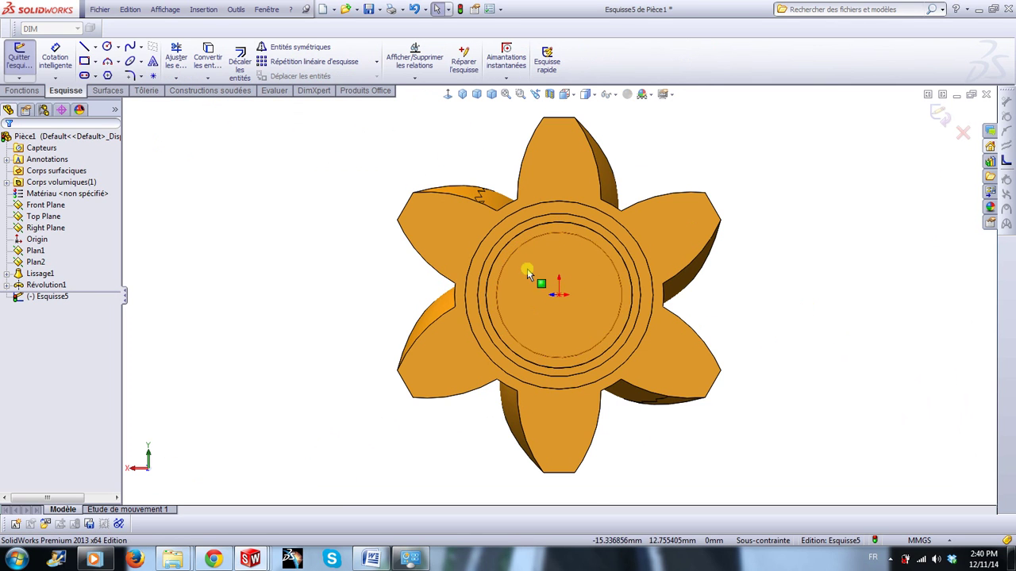
scroll(531, 269, "down", 2)
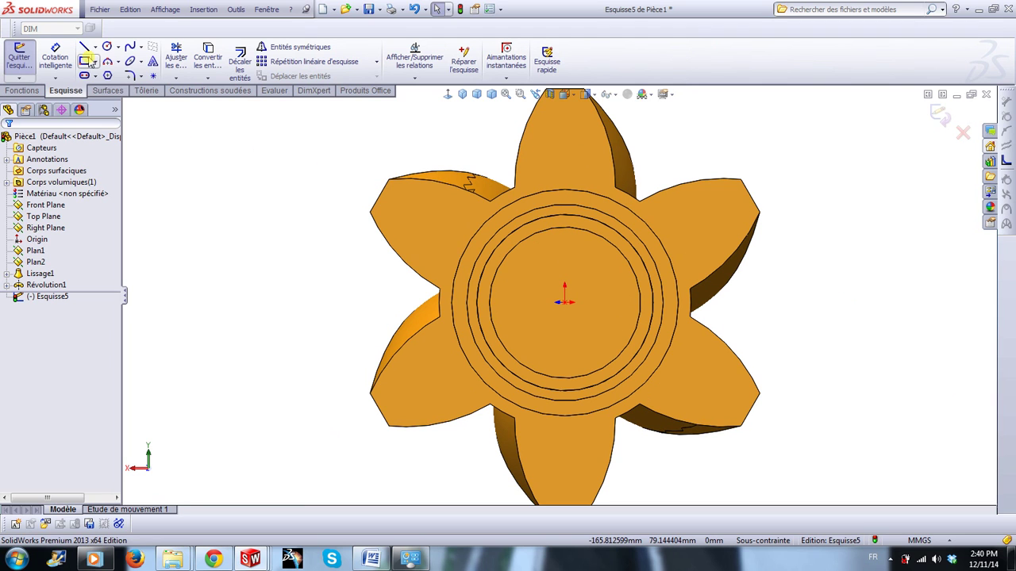
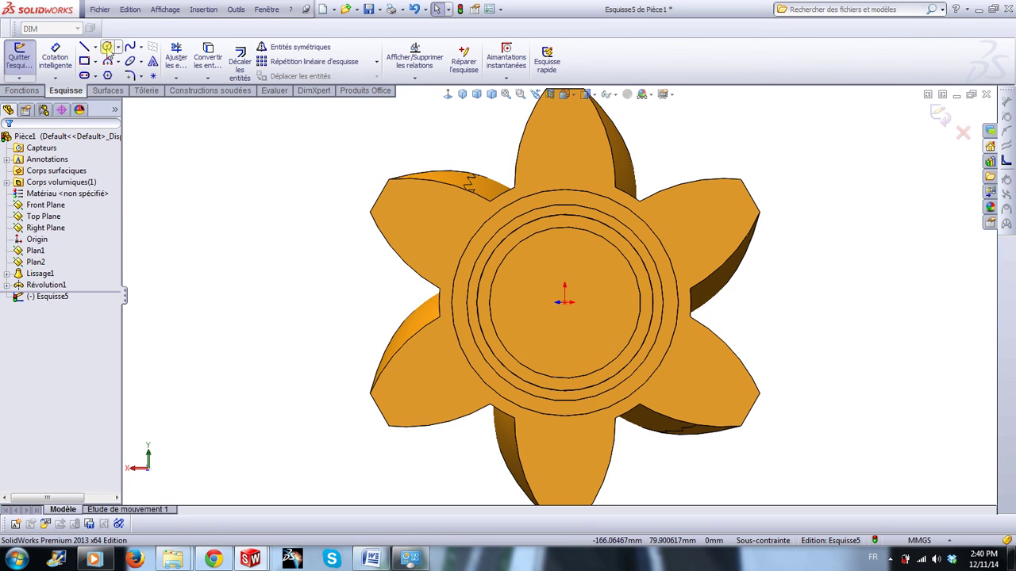
Draw a circle of radius about 27.25 mm centred on the sketch origin.
left_click(107, 49)
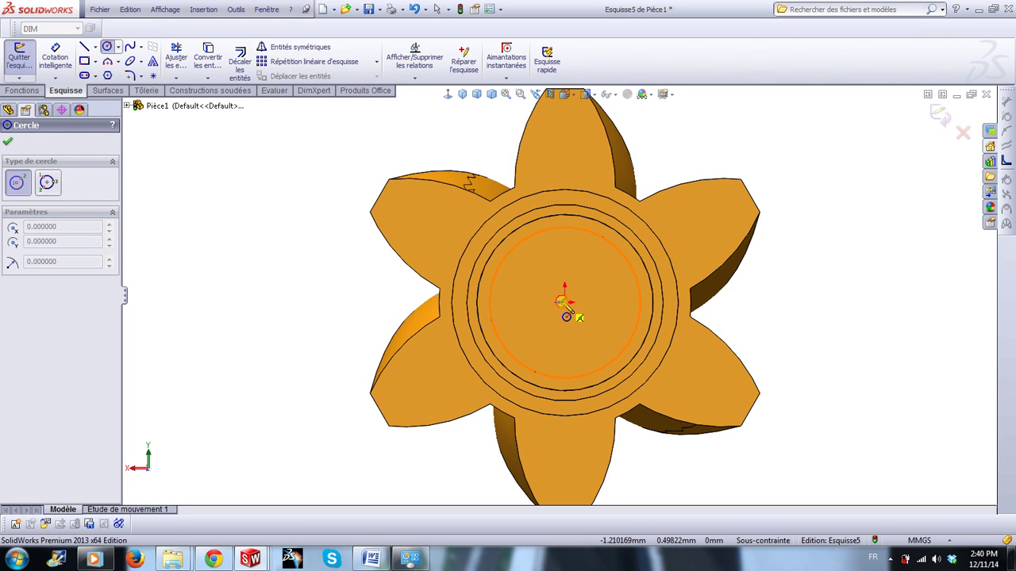
left_click(561, 301)
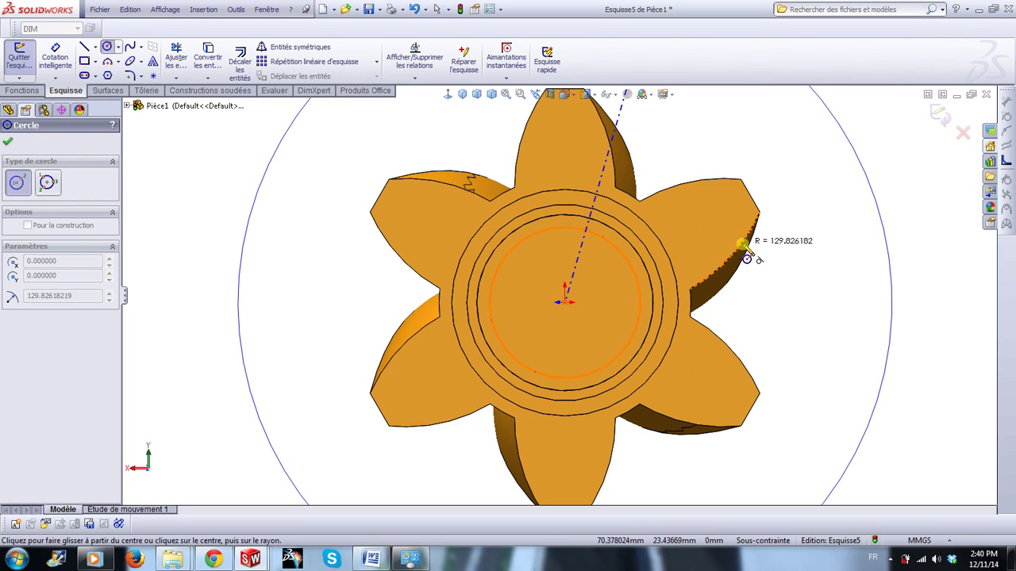
left_click(628, 276)
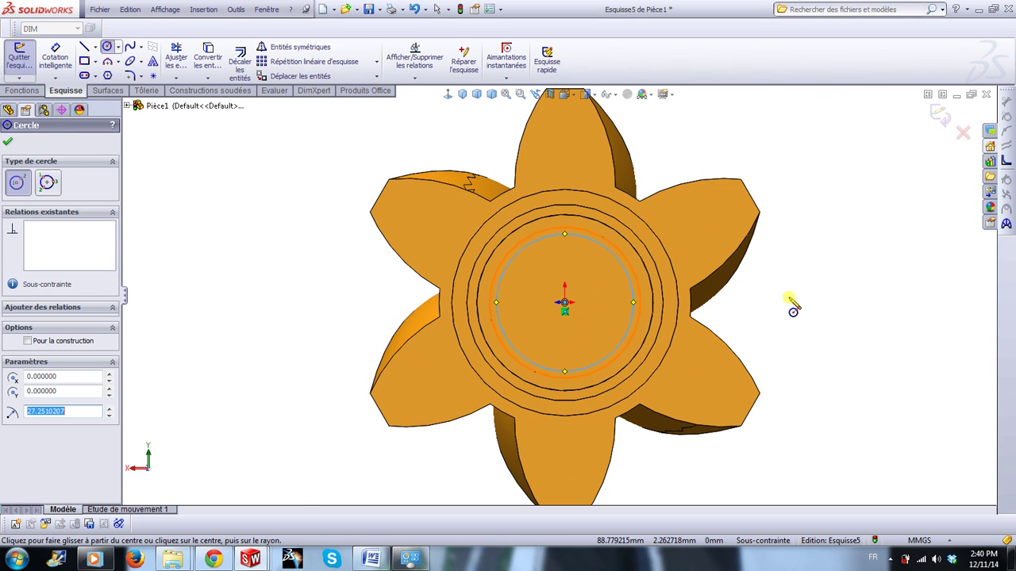
key("Escape")
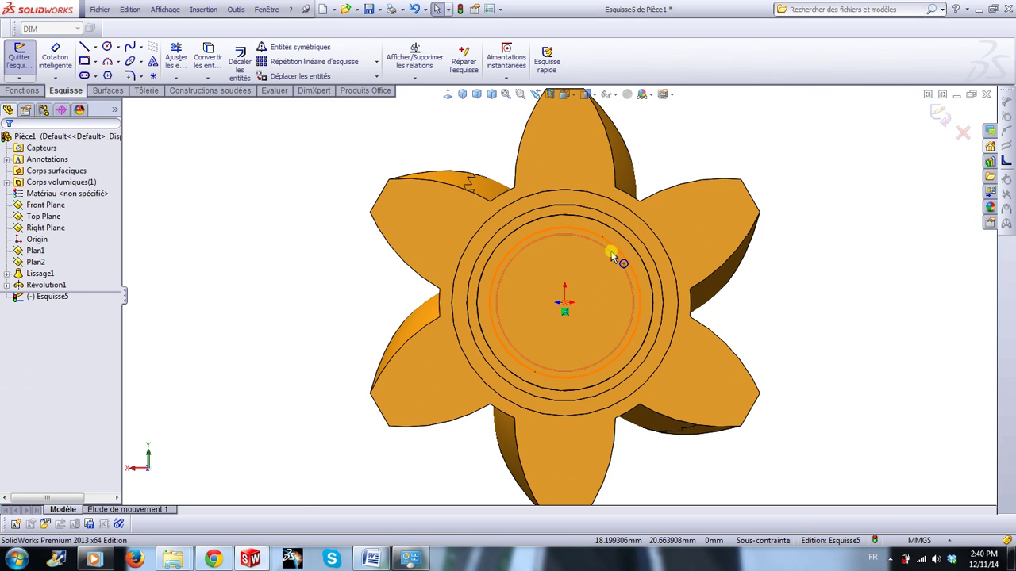
left_click(613, 255)
left_click(821, 302)
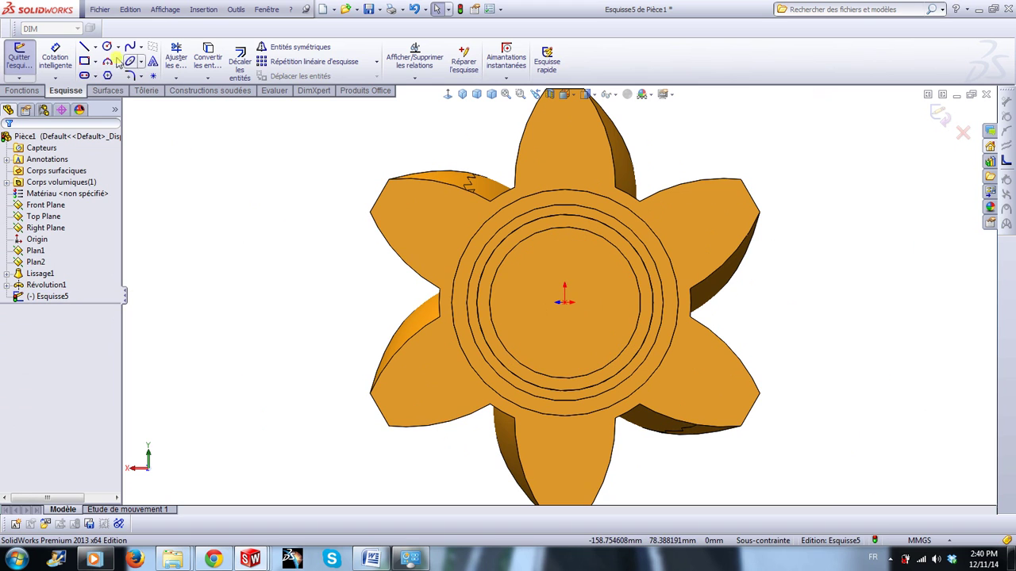
Draw a small corner rectangle for the key on the hub.
left_click(85, 62)
scroll(595, 229, "down", 2)
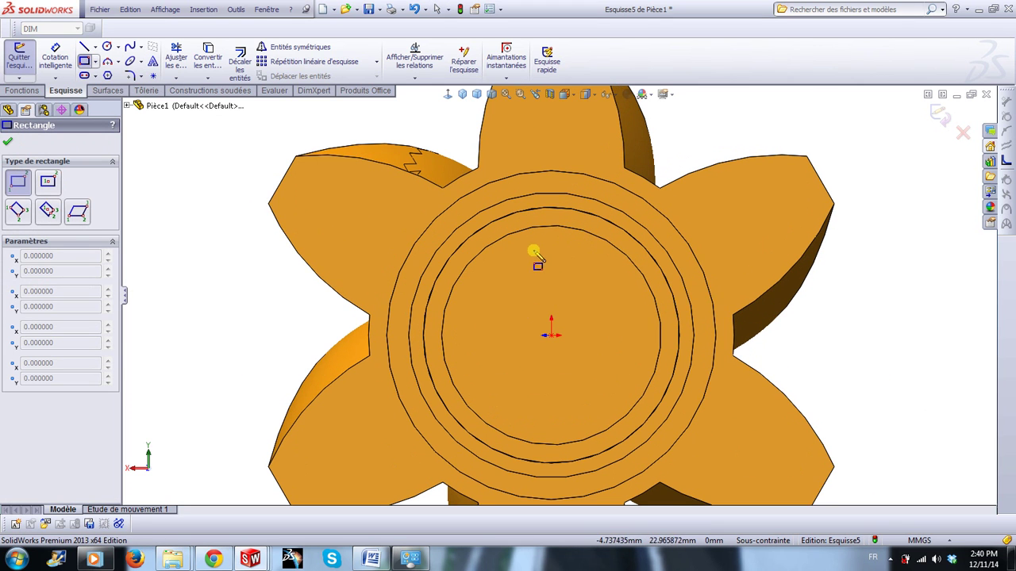
scroll(603, 255, "up", 2)
scroll(572, 257, "down", 2)
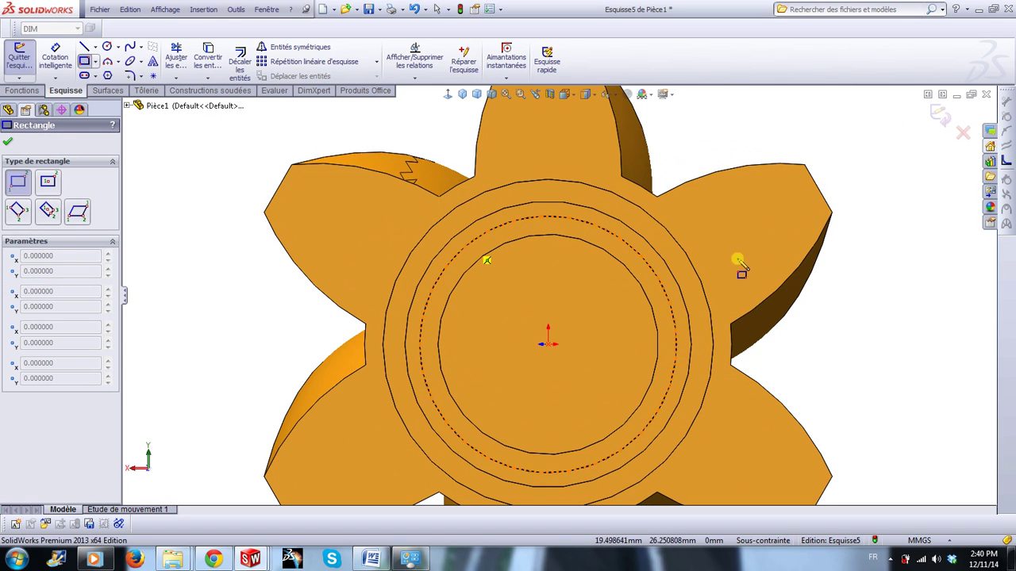
scroll(737, 268, "up", 3)
left_click_drag(768, 237, 788, 261)
left_click(834, 261)
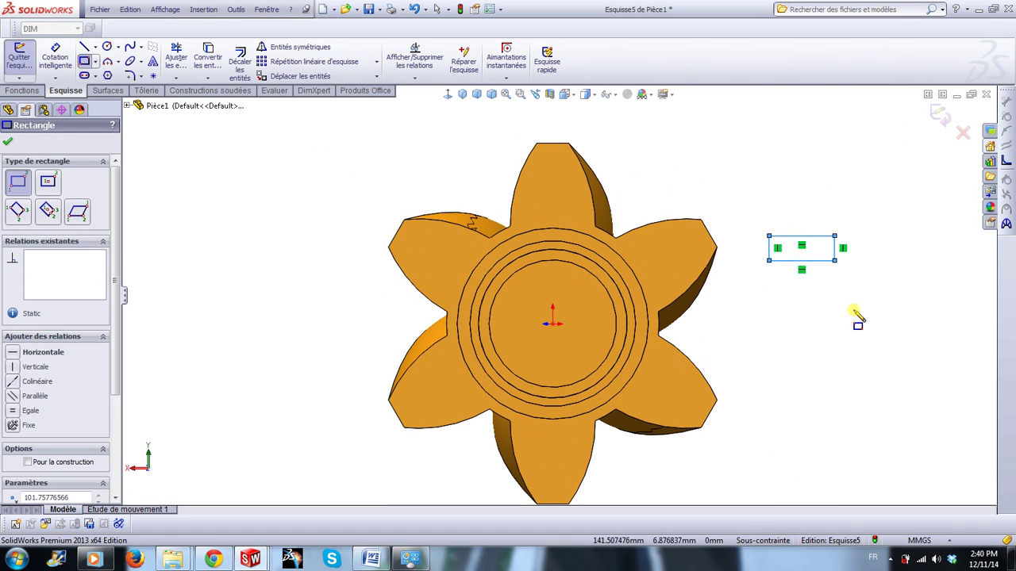
key("Escape")
scroll(802, 325, "down", 1)
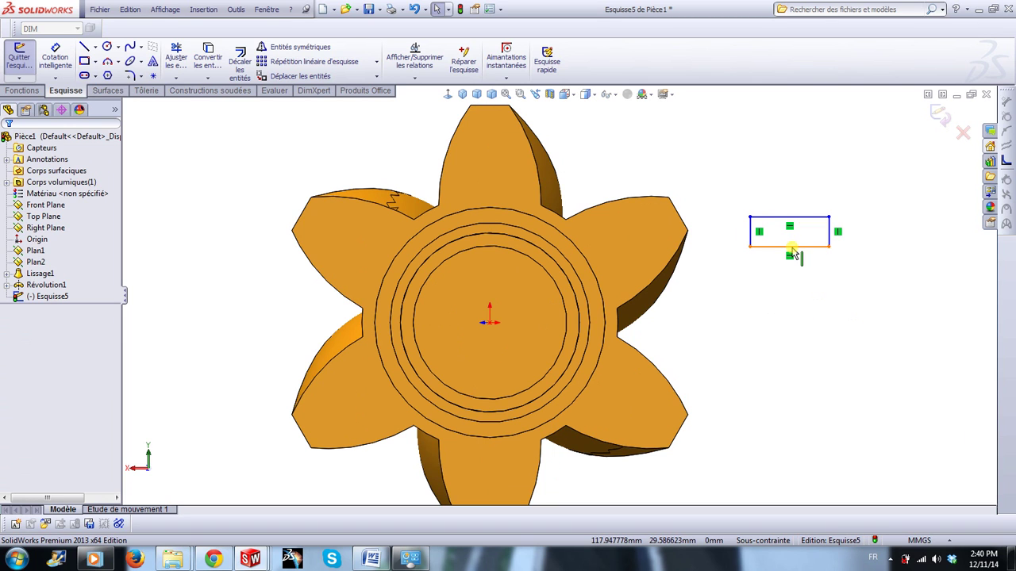
Add a Vertical relation between the rectangle's bottom-edge midpoint and the origin.
right_click(792, 248)
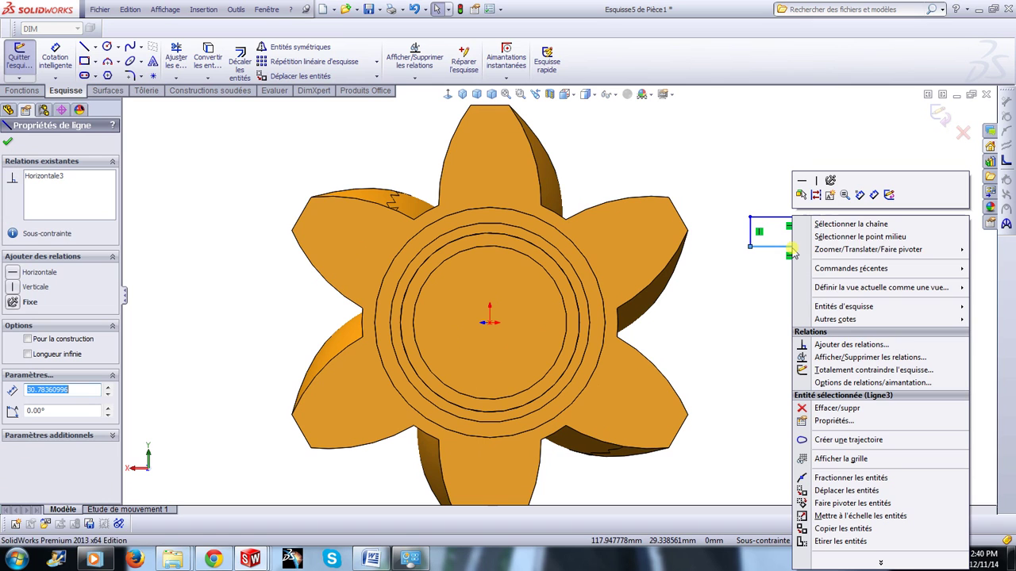
left_click(879, 238)
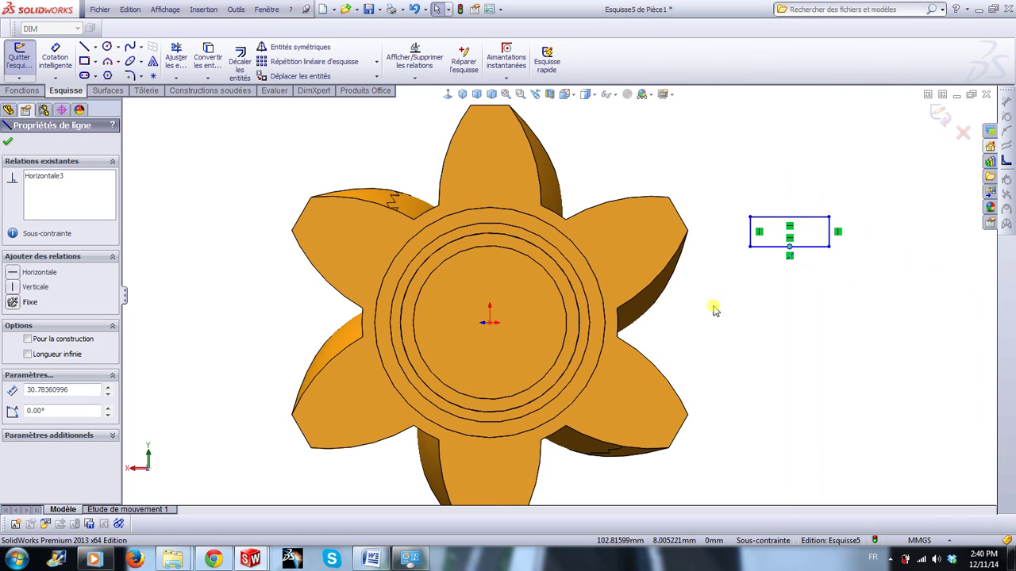
left_click(489, 323, "ctrl")
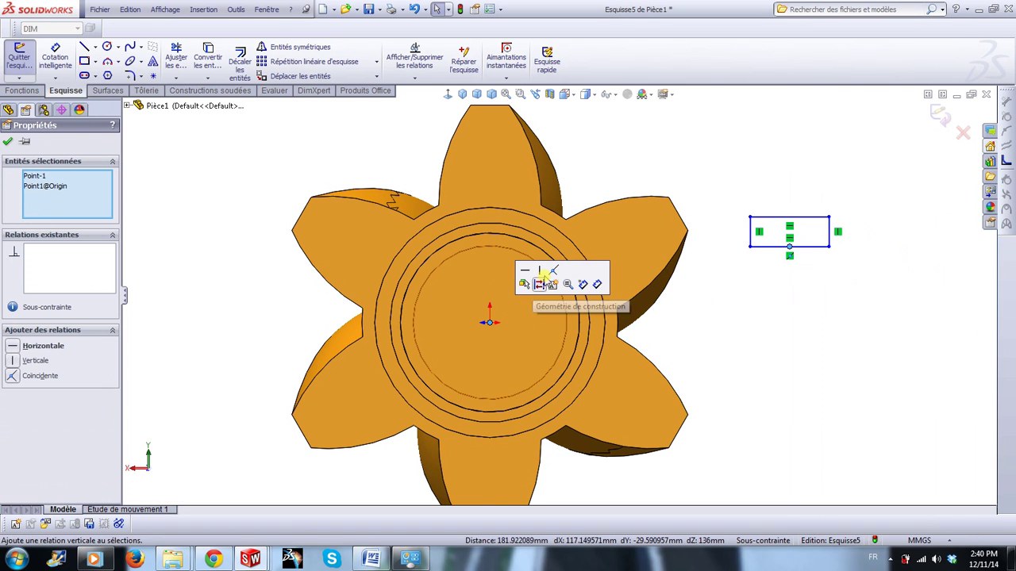
left_click(546, 274)
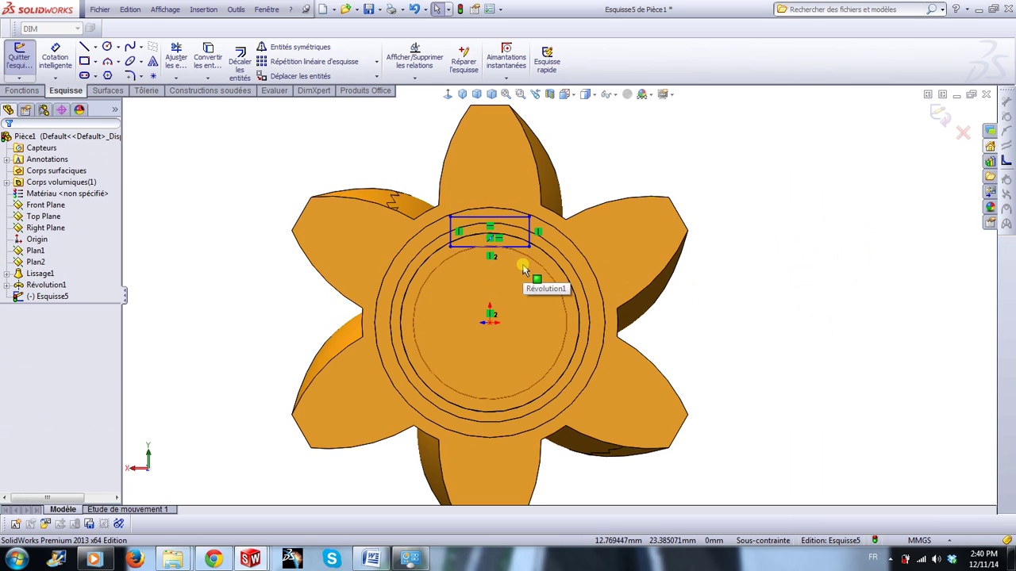
scroll(767, 321, "up", 2)
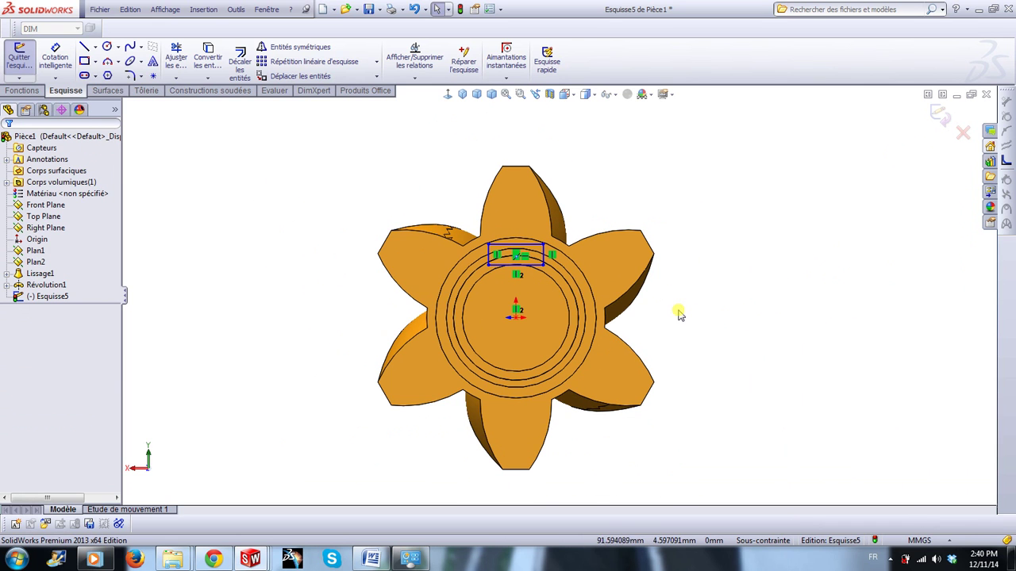
Dimension the rectangle's top edge 40 mm above the origin.
right_click_drag(745, 319, 749, 271)
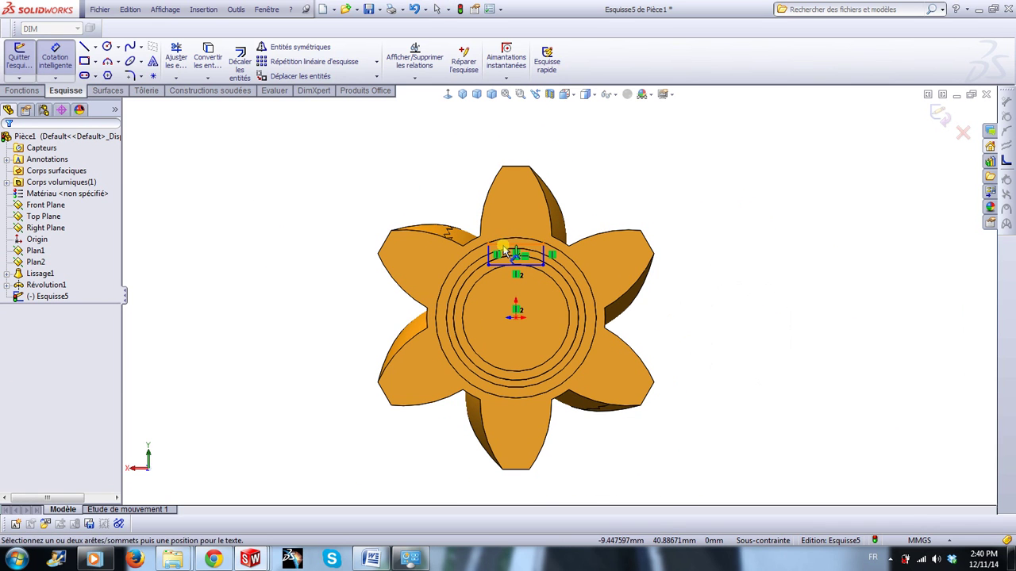
left_click(510, 251)
left_click(516, 316)
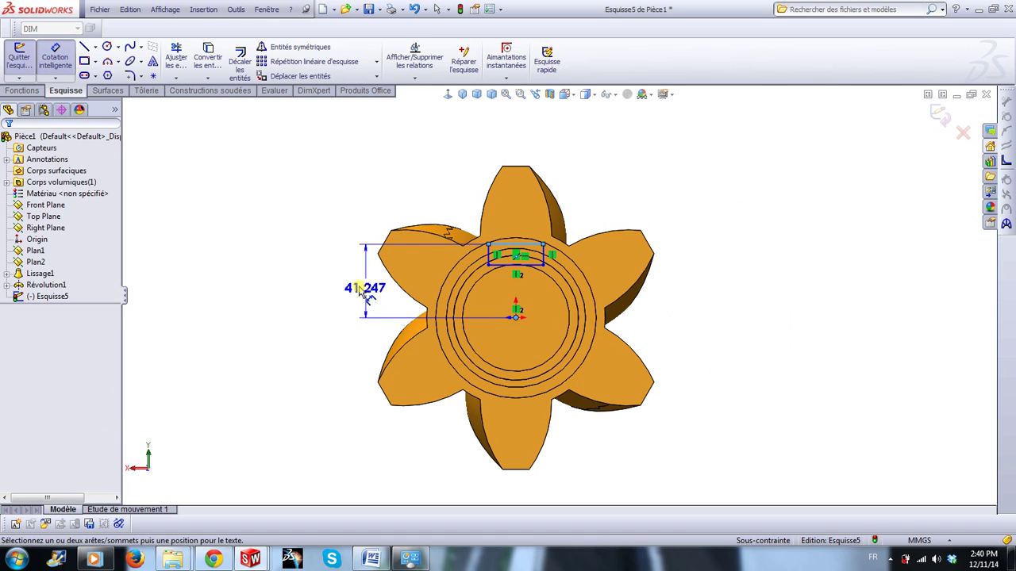
left_click(334, 286)
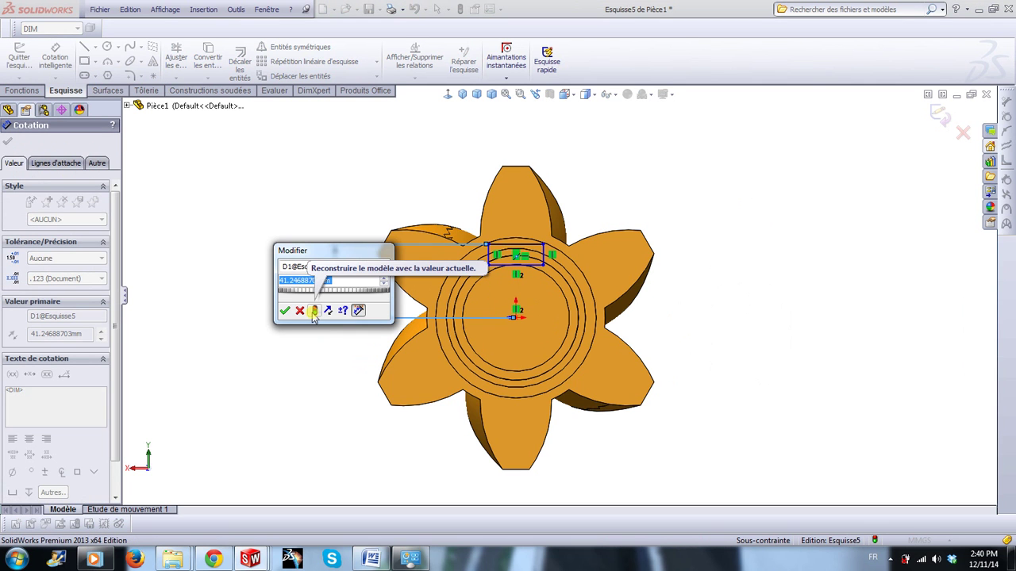
type("40")
key("Return")
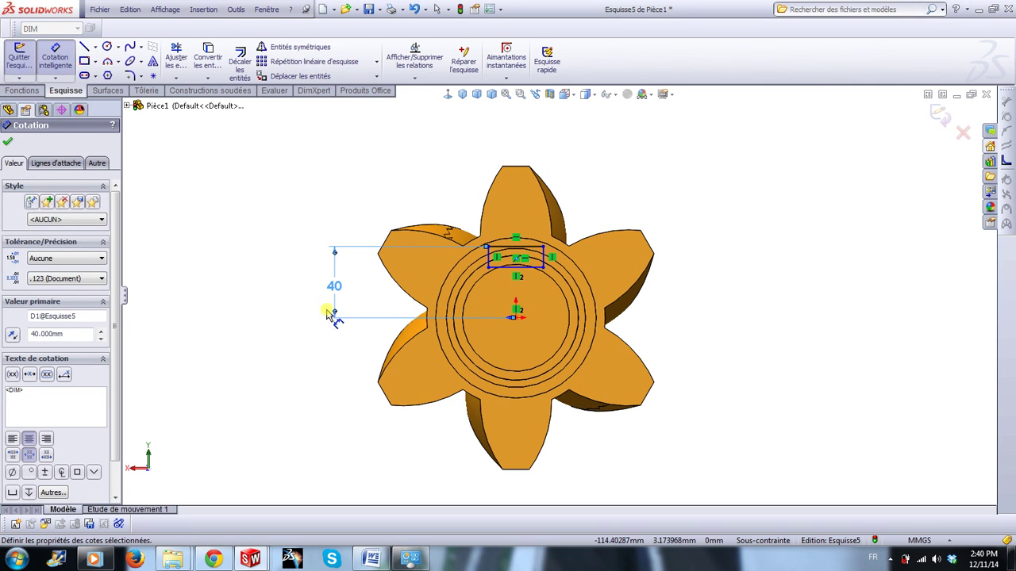
Dimension the key rectangle 10 mm wide and 6 mm tall, fully constraining Esquisse5.
scroll(544, 290, "down", 2)
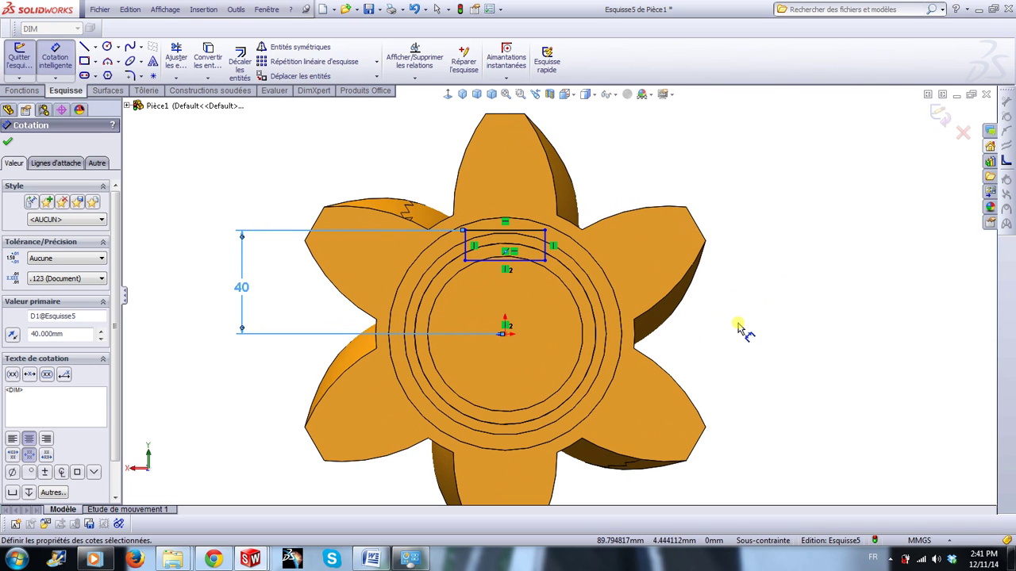
left_click(529, 231)
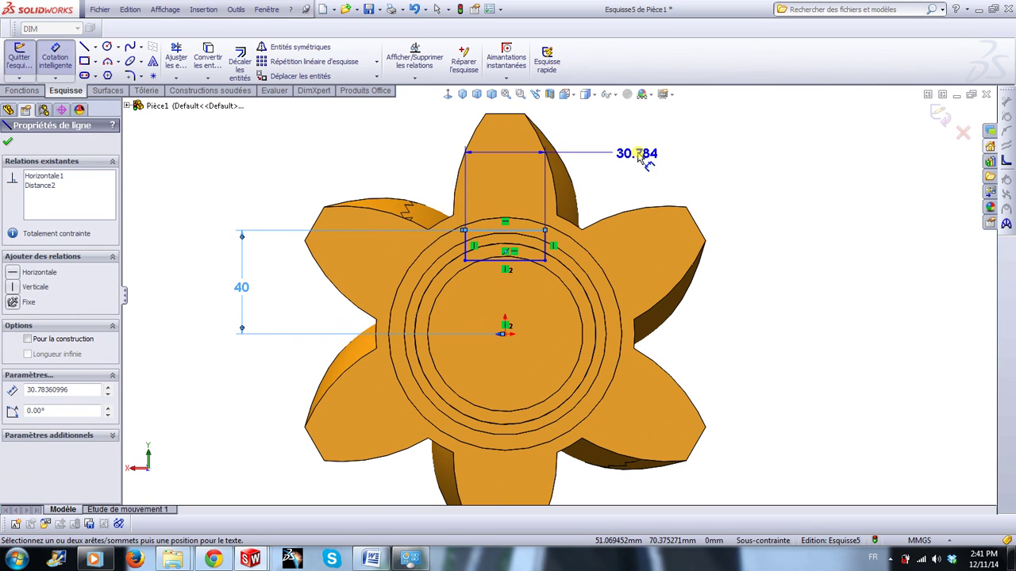
left_click(639, 156)
key("Return")
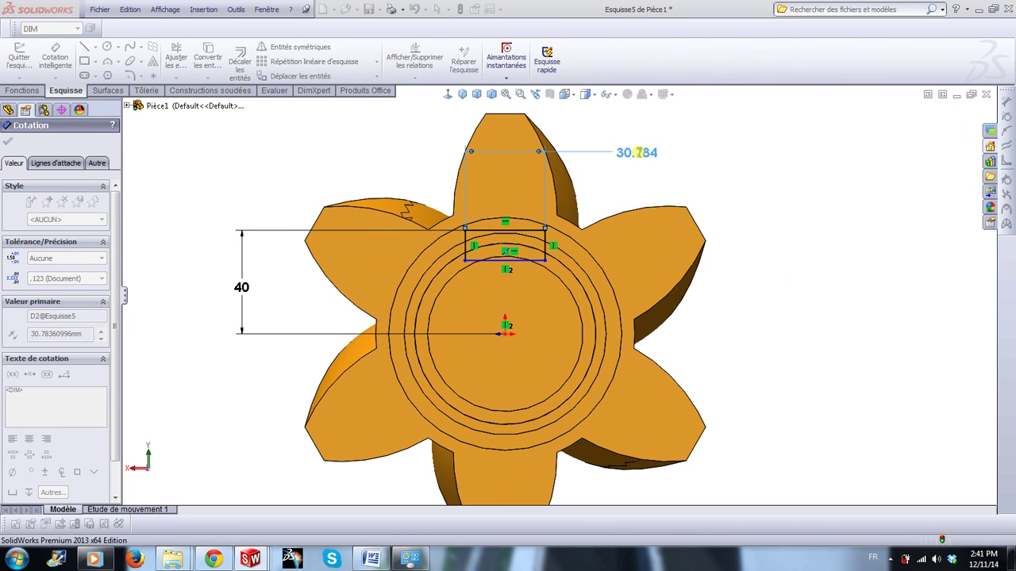
scroll(786, 343, "down", 2)
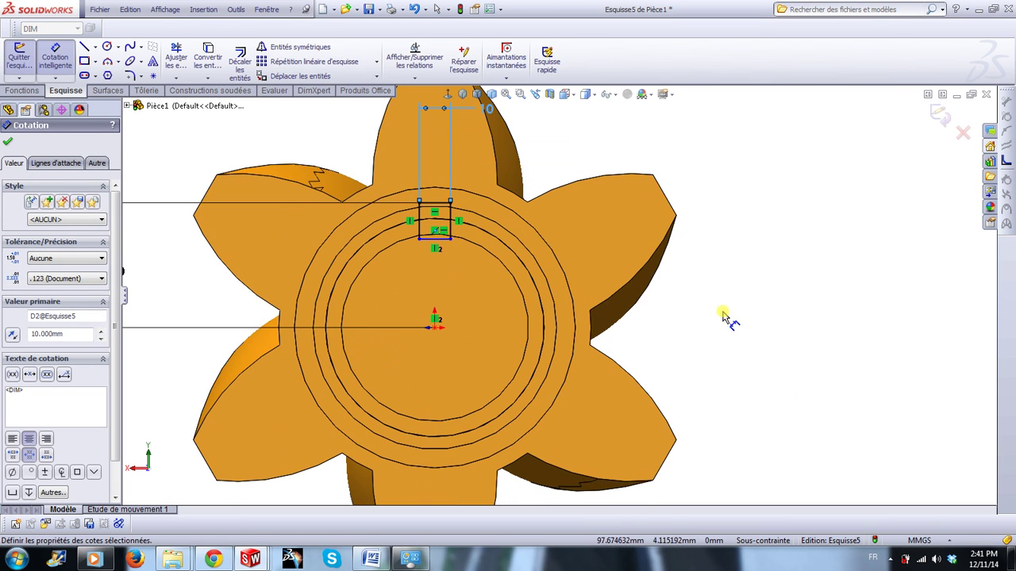
scroll(555, 289, "up", 2)
scroll(512, 270, "down", 1)
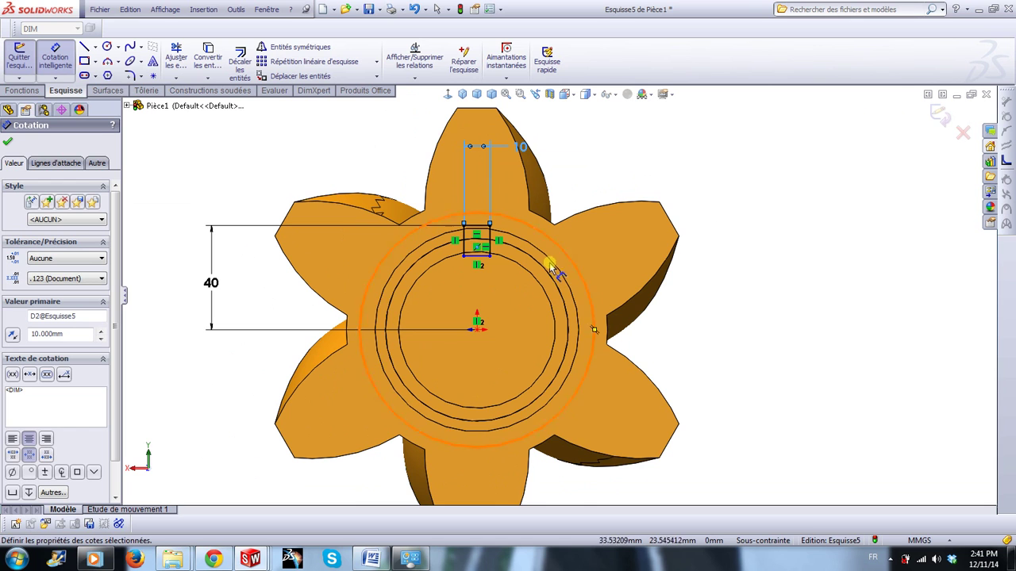
left_click(496, 242)
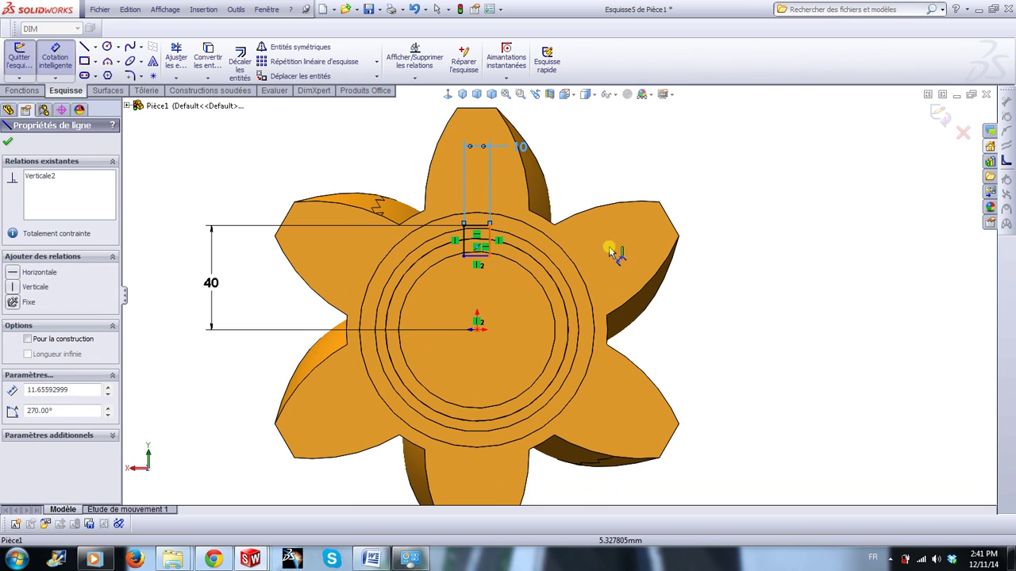
left_click(718, 311)
key("Return")
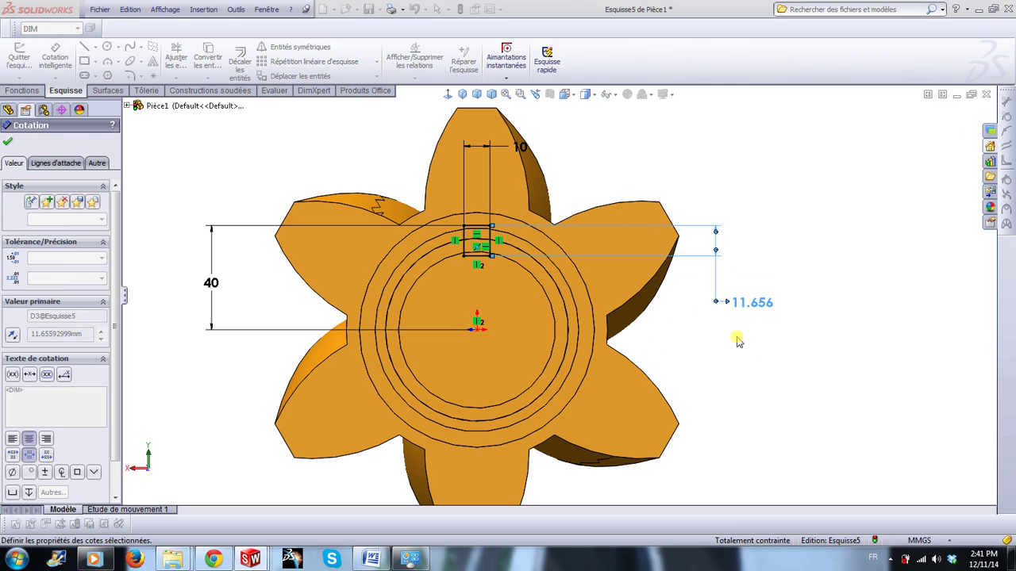
key("Escape")
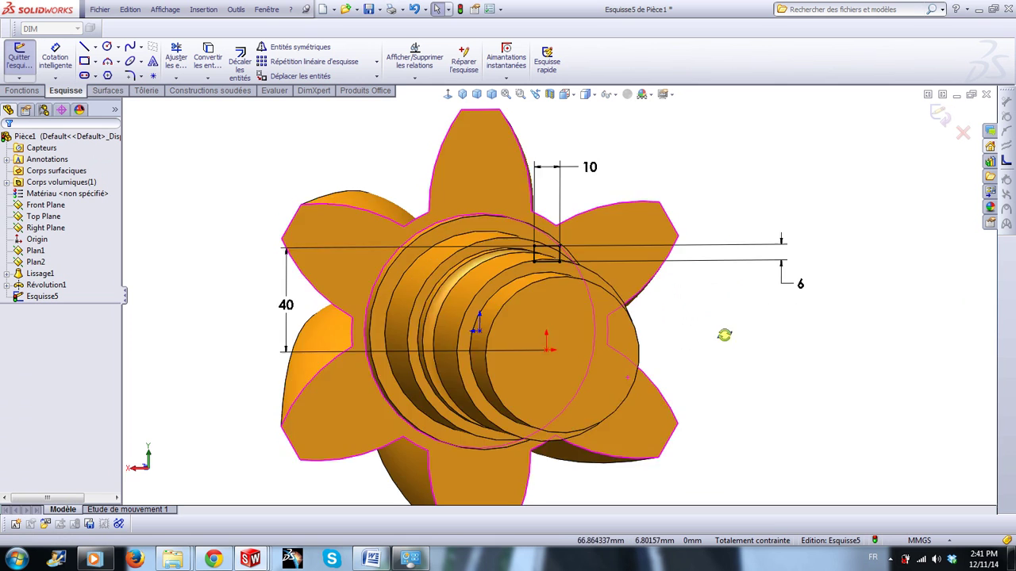
Orbit and zoom to an oblique view showing the key sketch on the shaft.
middle_click_drag(709, 326, 670, 333)
scroll(671, 333, "down", 5)
scroll(667, 332, "down", 3)
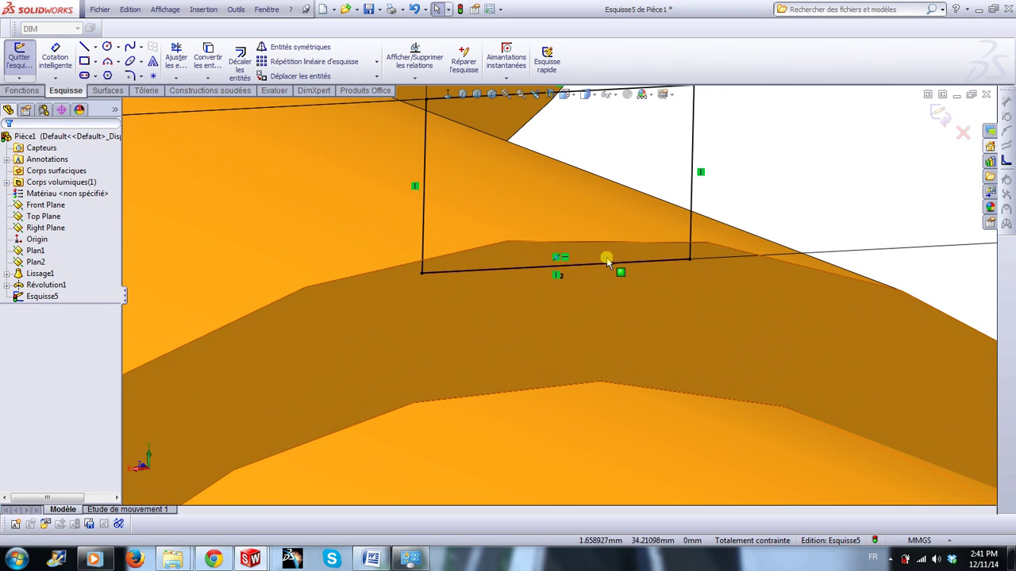
middle_click_drag(617, 263, 636, 294)
scroll(636, 294, "up", 10)
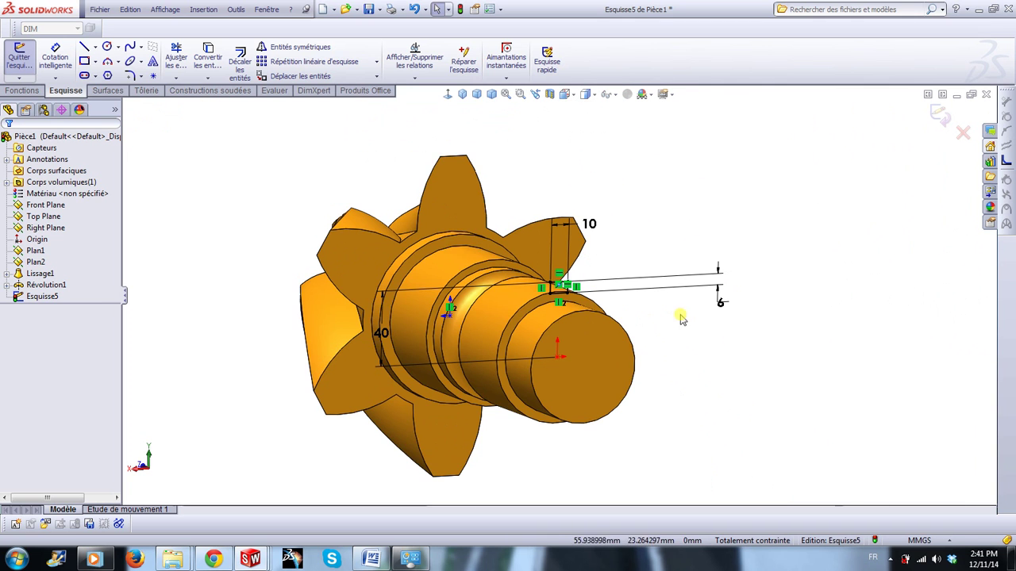
mouse_move(716, 357)
middle_mouse_down()
mouse_move(698, 344)
mouse_move(687, 351)
middle_mouse_up()
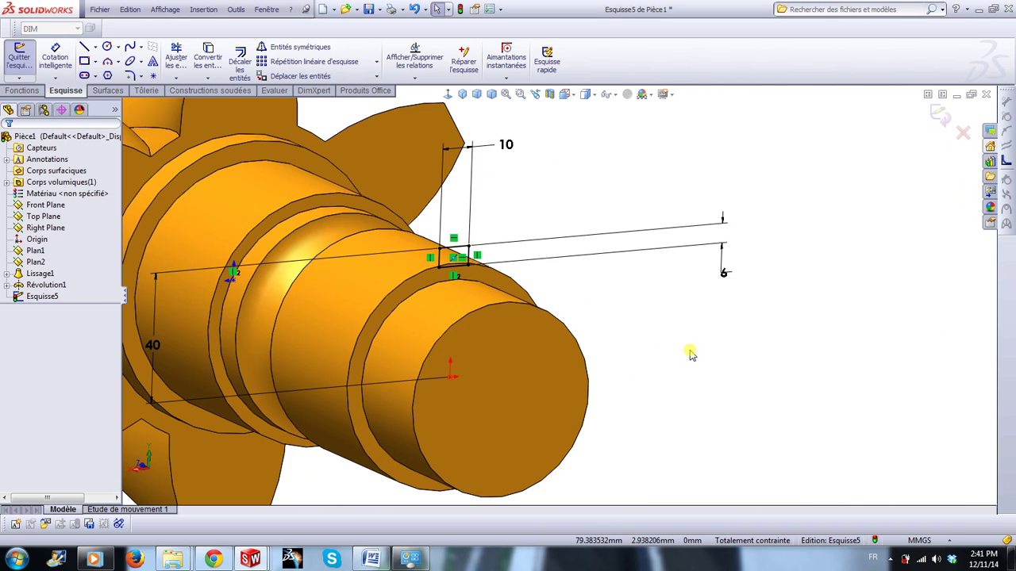
mouse_move(526, 267)
middle_mouse_down()
mouse_move(640, 286)
mouse_move(616, 340)
middle_mouse_up()
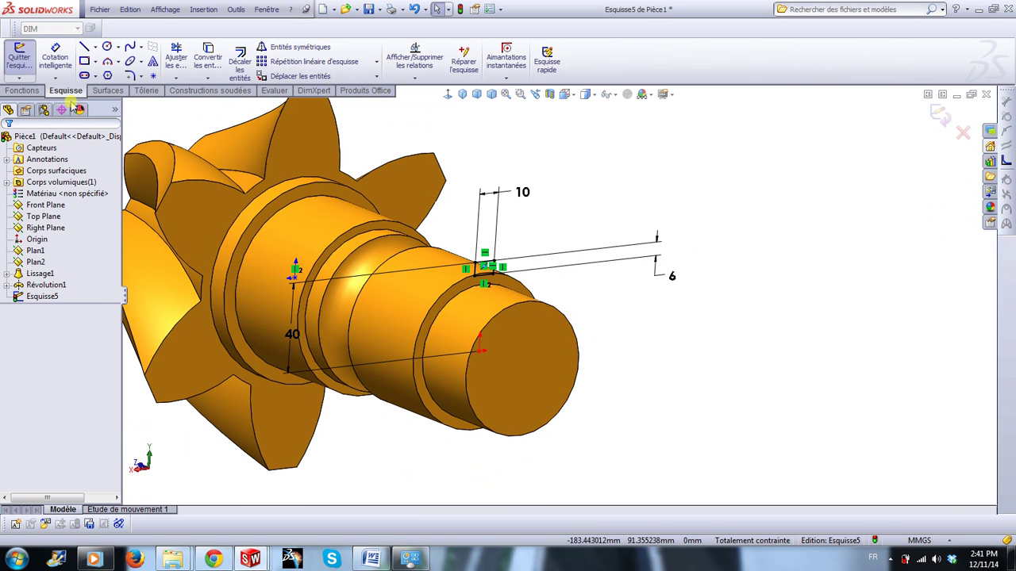
Extrude the key rectangle as a boss 48 mm deep, reversed toward the gear.
left_click(23, 90)
left_click(27, 59)
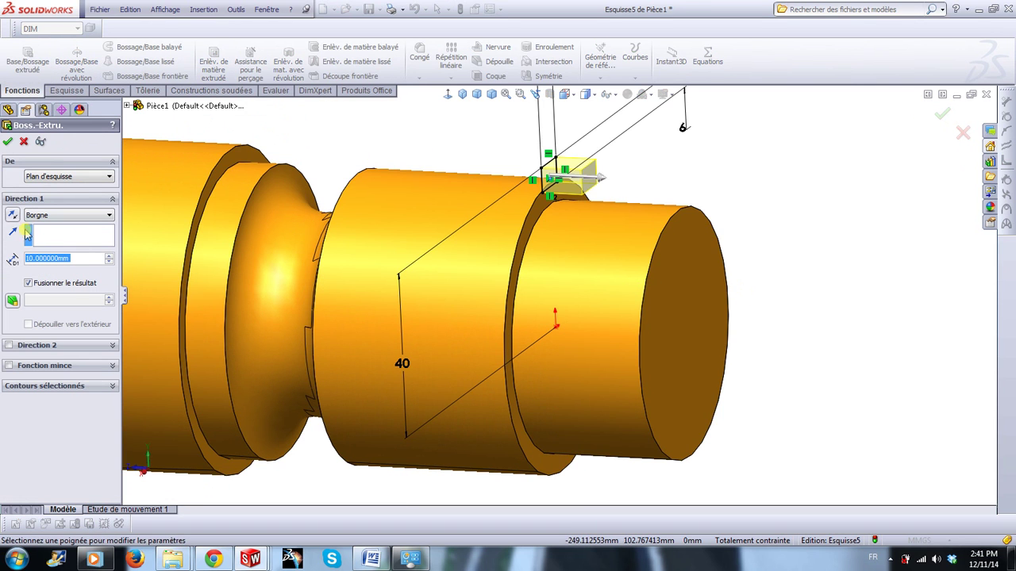
left_click(13, 215)
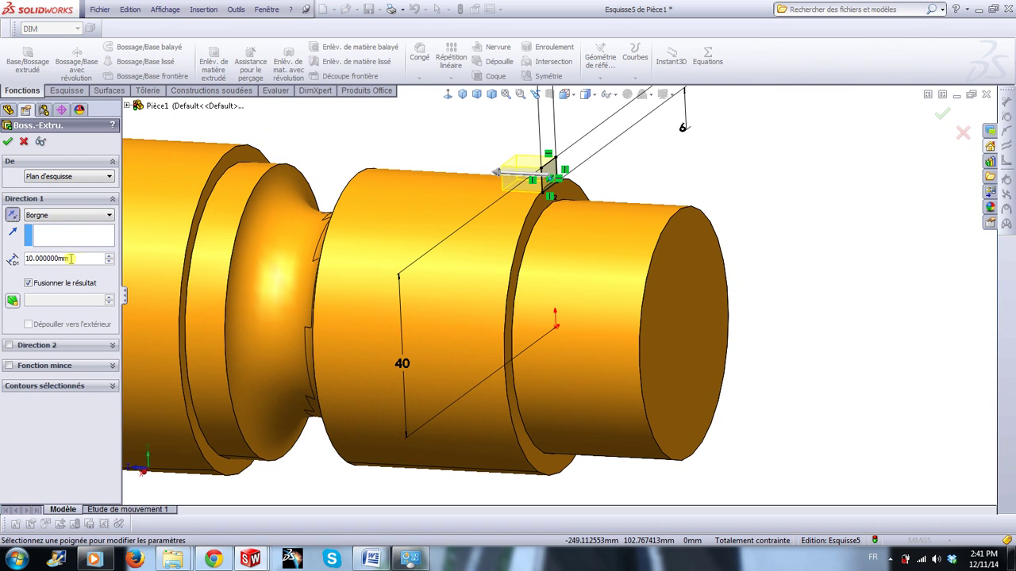
left_click_drag(70, 259, 26, 258)
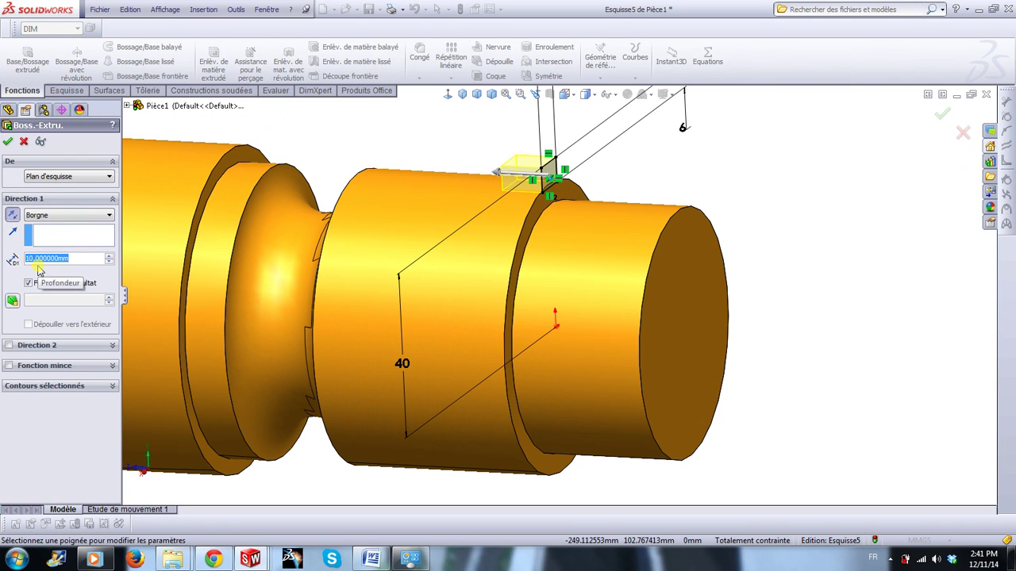
type("48")
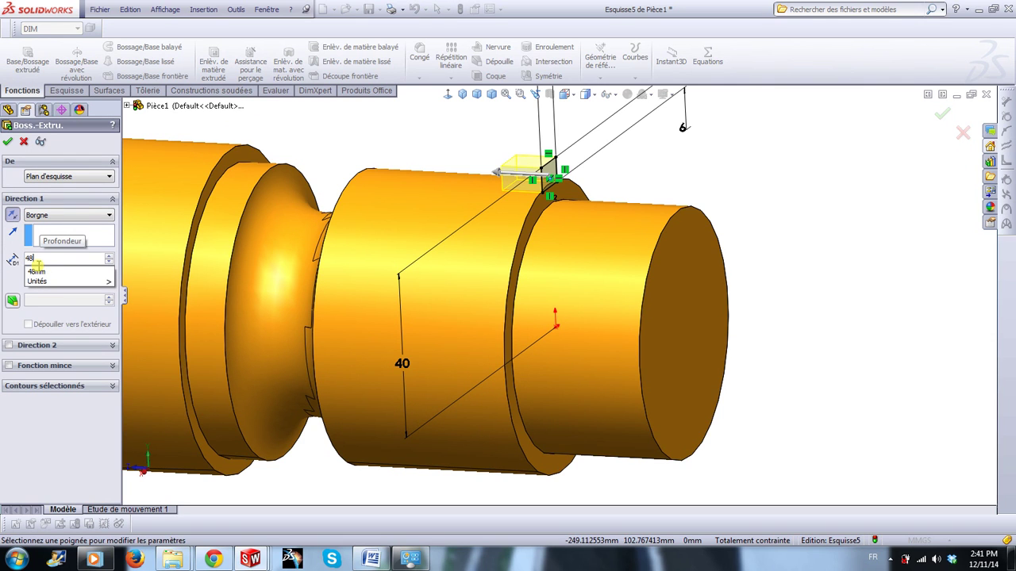
left_click(38, 271)
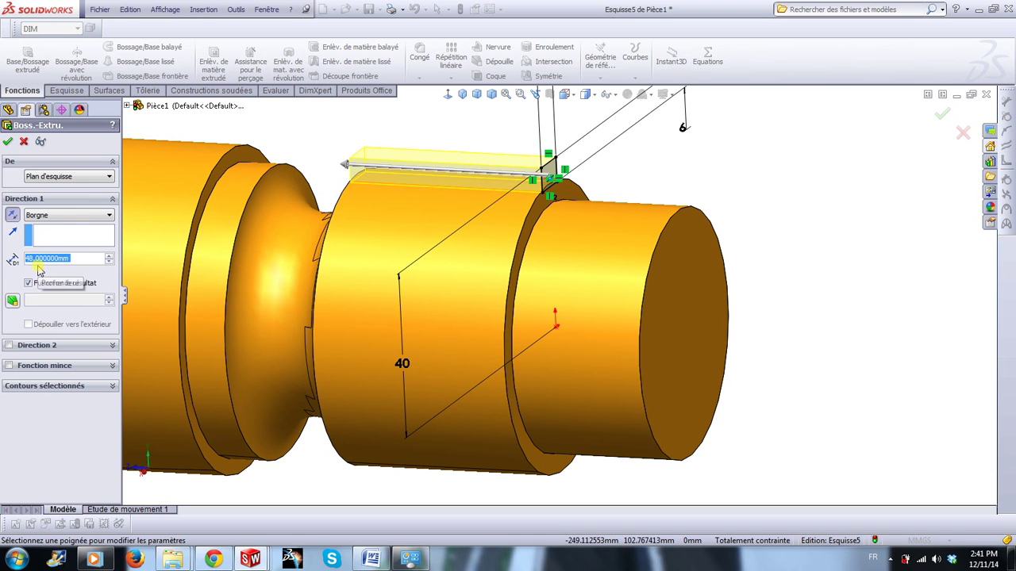
left_click(6, 143)
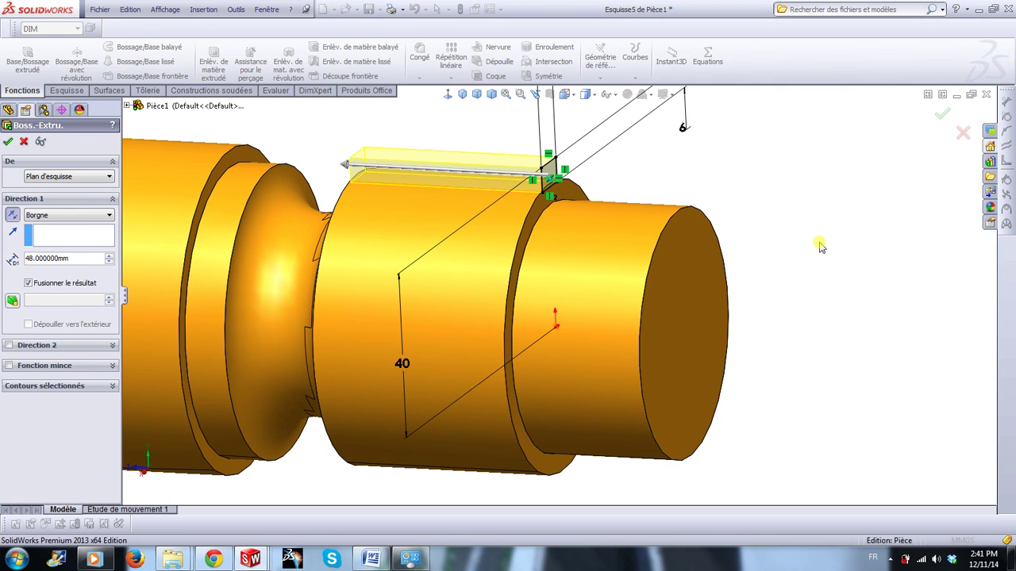
Circular-pattern the key extrusion 13 times over 360° around the shaft's cylindrical face.
scroll(790, 306, "up", 2)
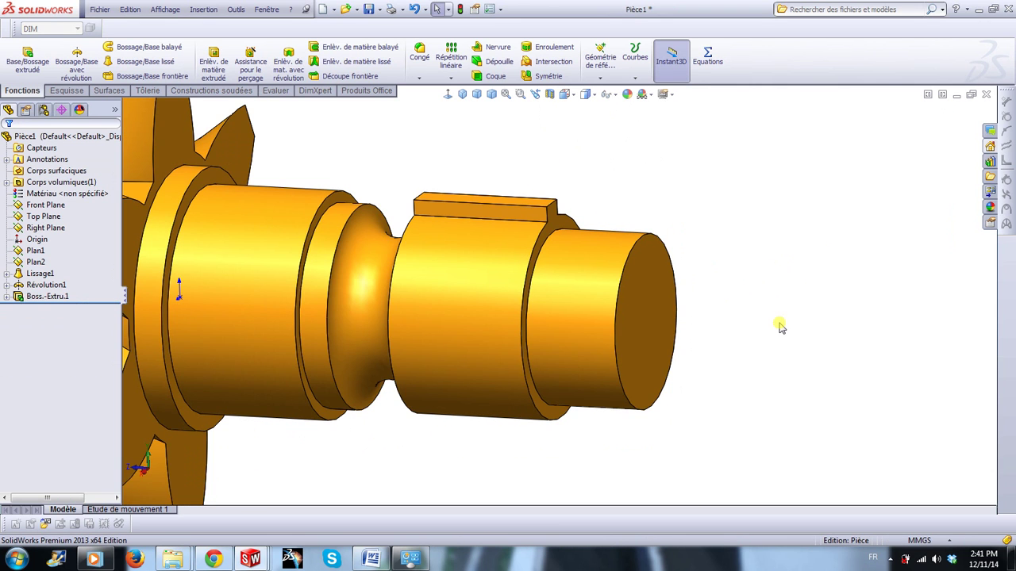
scroll(780, 326, "down", 1)
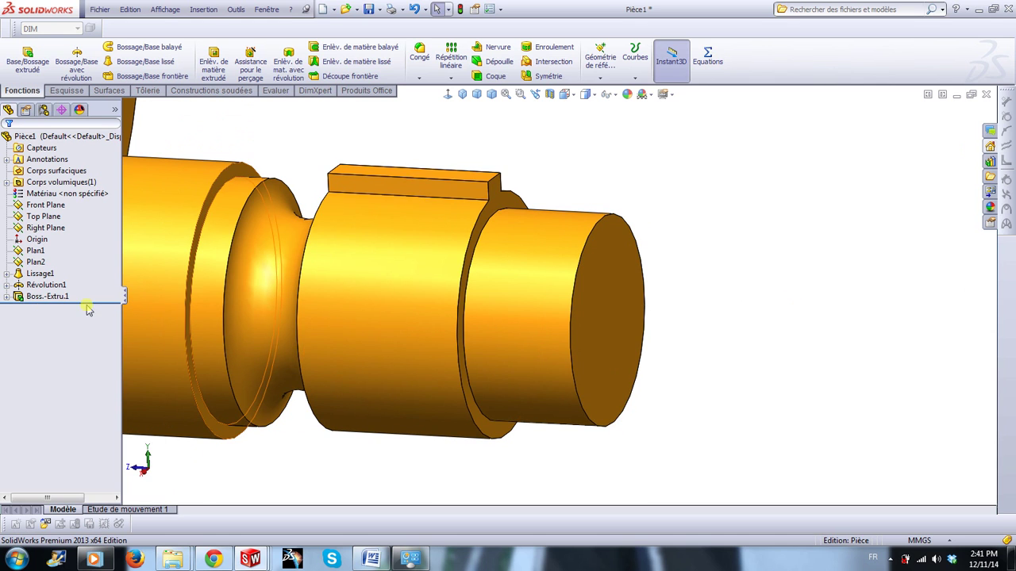
left_click(32, 300)
double_click(32, 299)
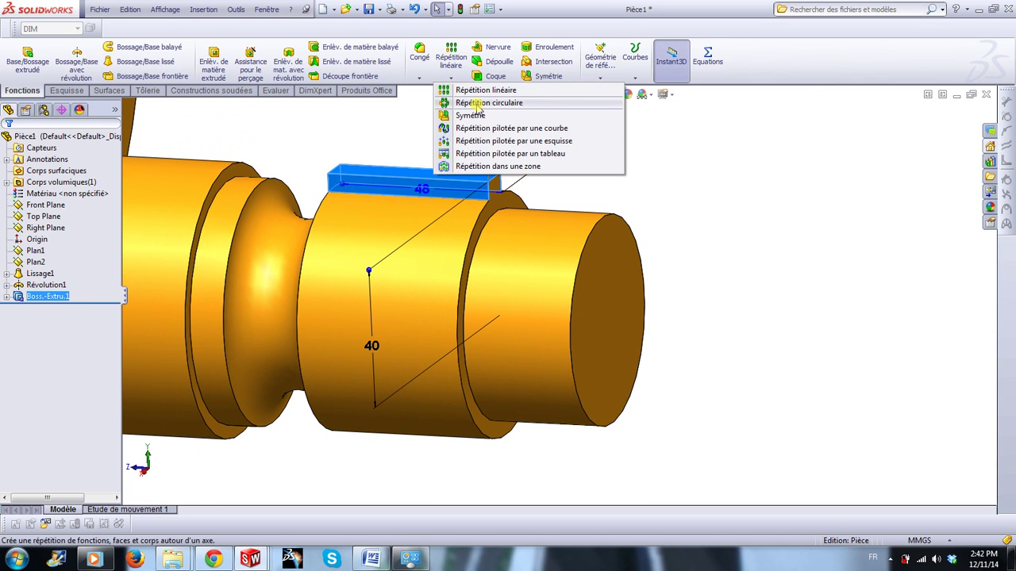
left_click(485, 102)
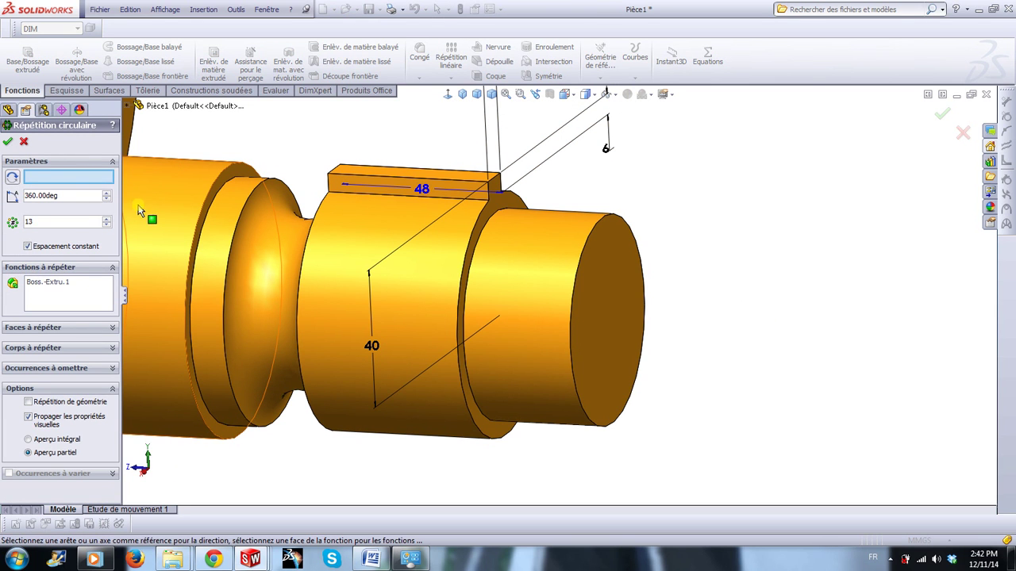
left_click(558, 284)
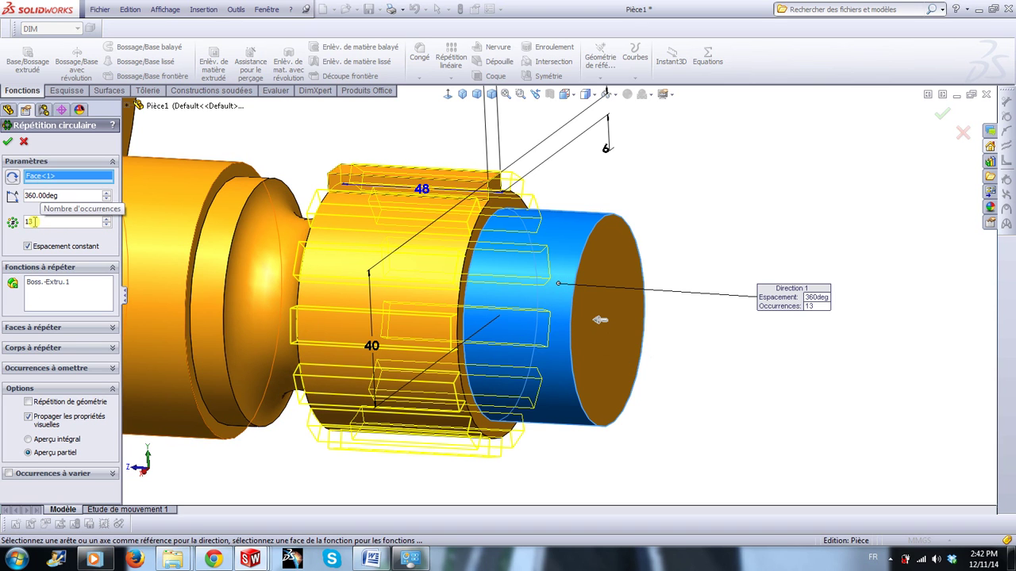
left_click(7, 141)
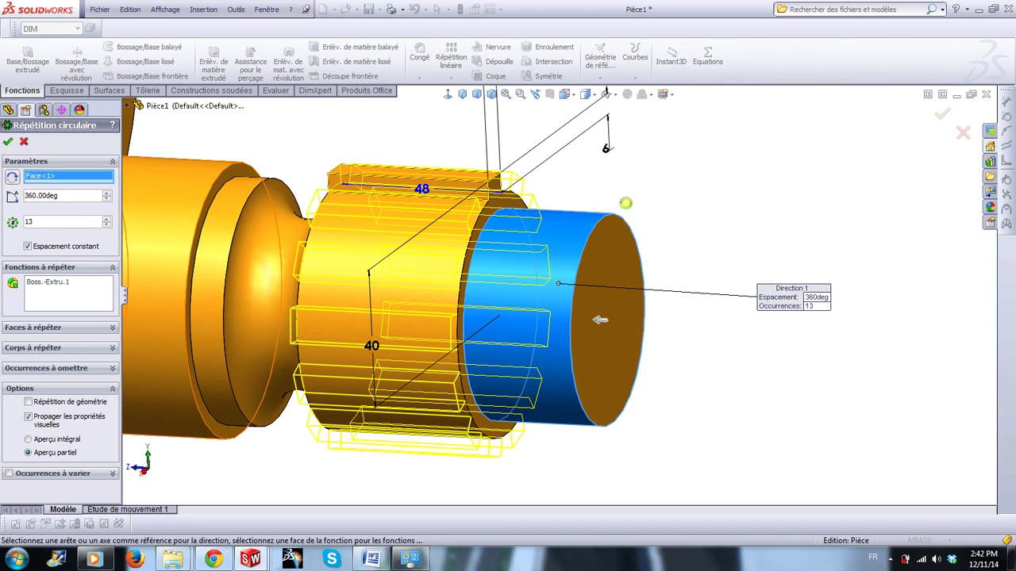
Orbit the splined part and switch to the isometric view.
scroll(732, 219, "up", 5)
middle_click_drag(742, 290, 674, 379)
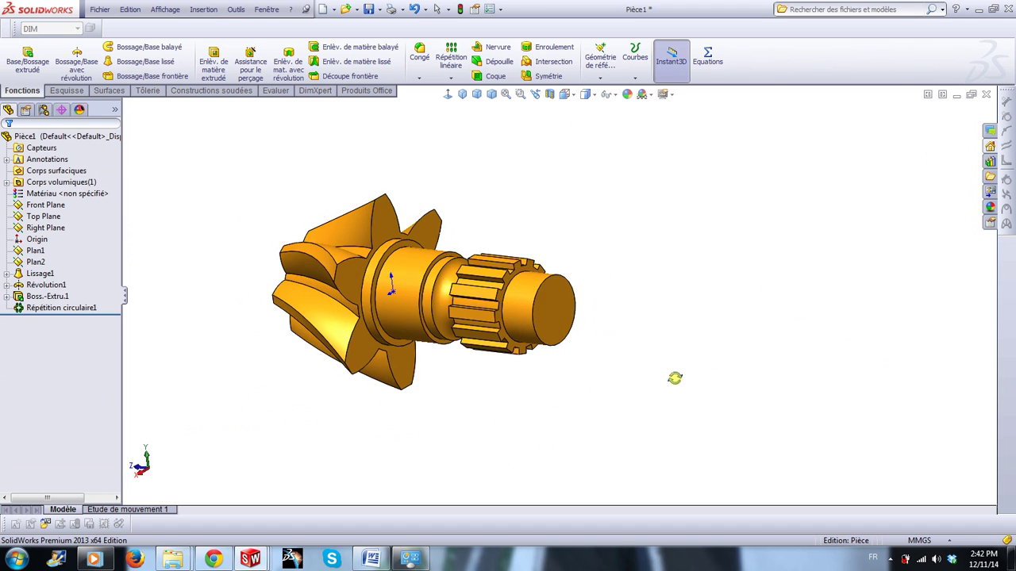
right_click_drag(551, 407, 648, 358)
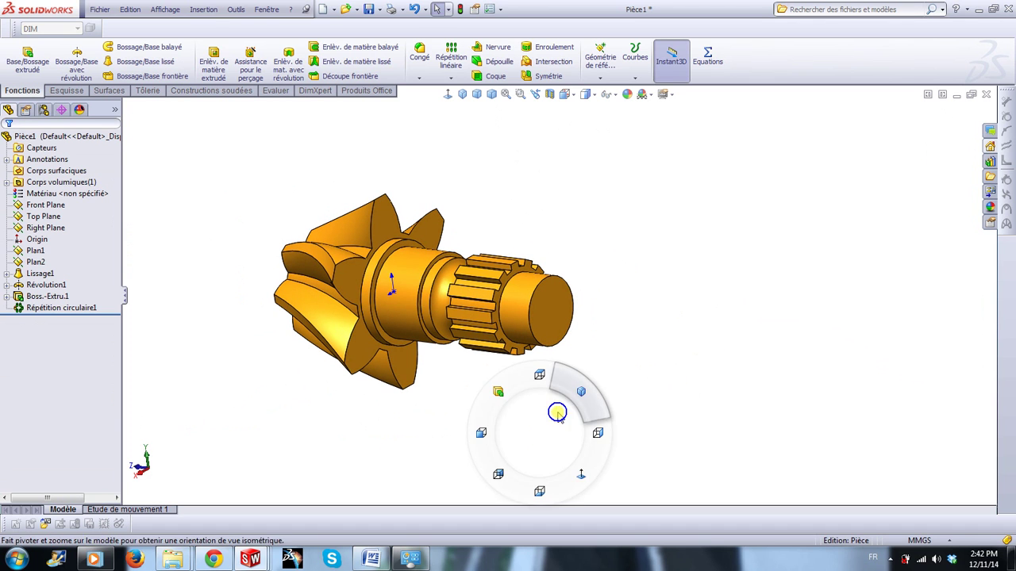
scroll(565, 189, "down", 2)
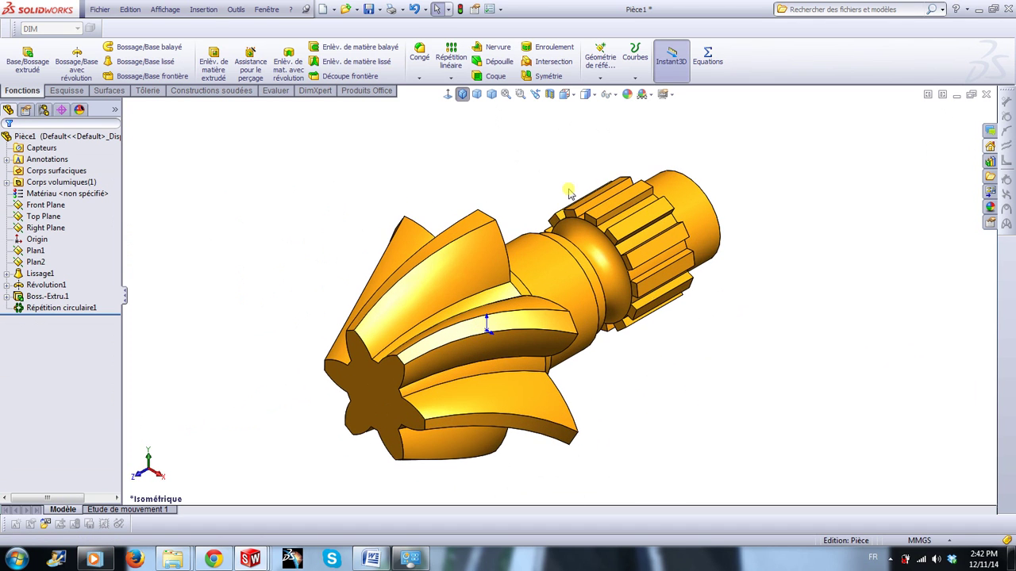